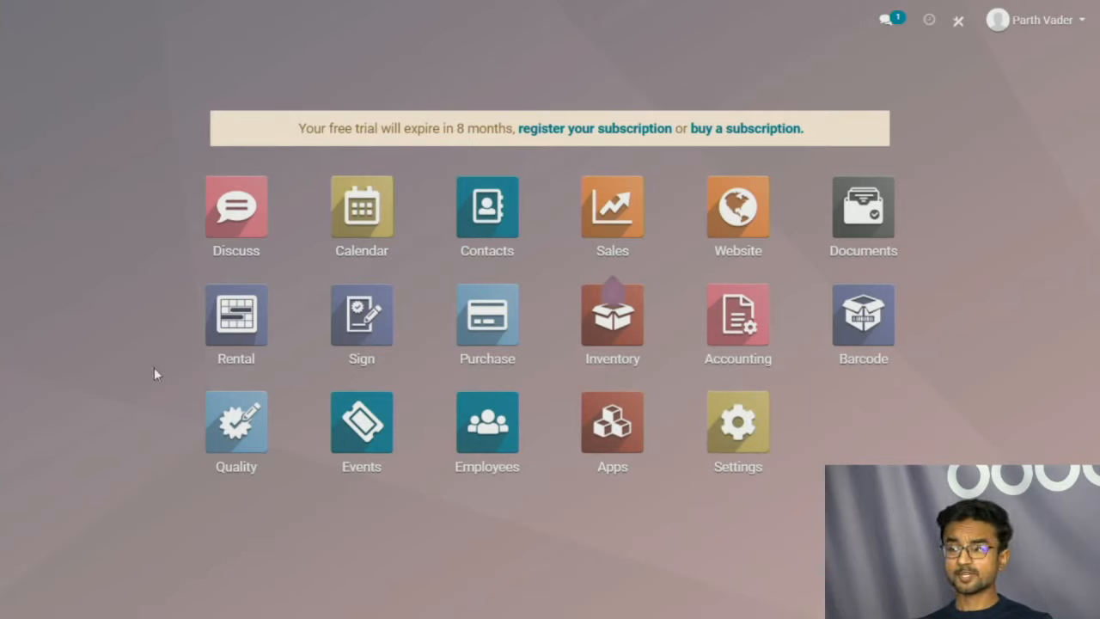
- Try to open the Rental app, dismiss the session-expired notice, and reload the page
left_click(236, 328)
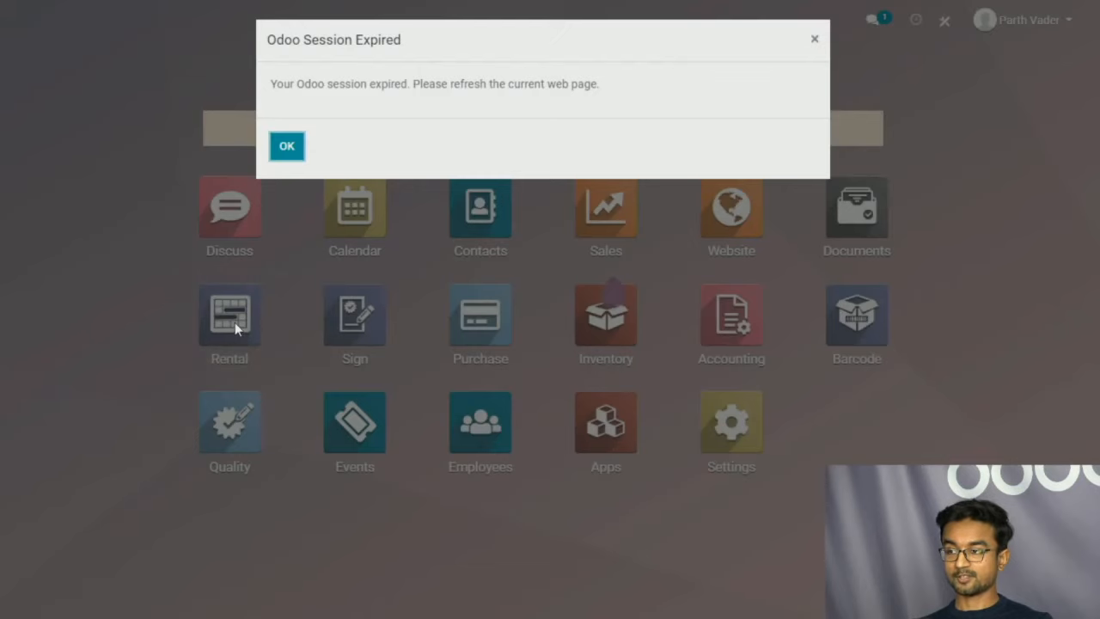
left_click(290, 147)
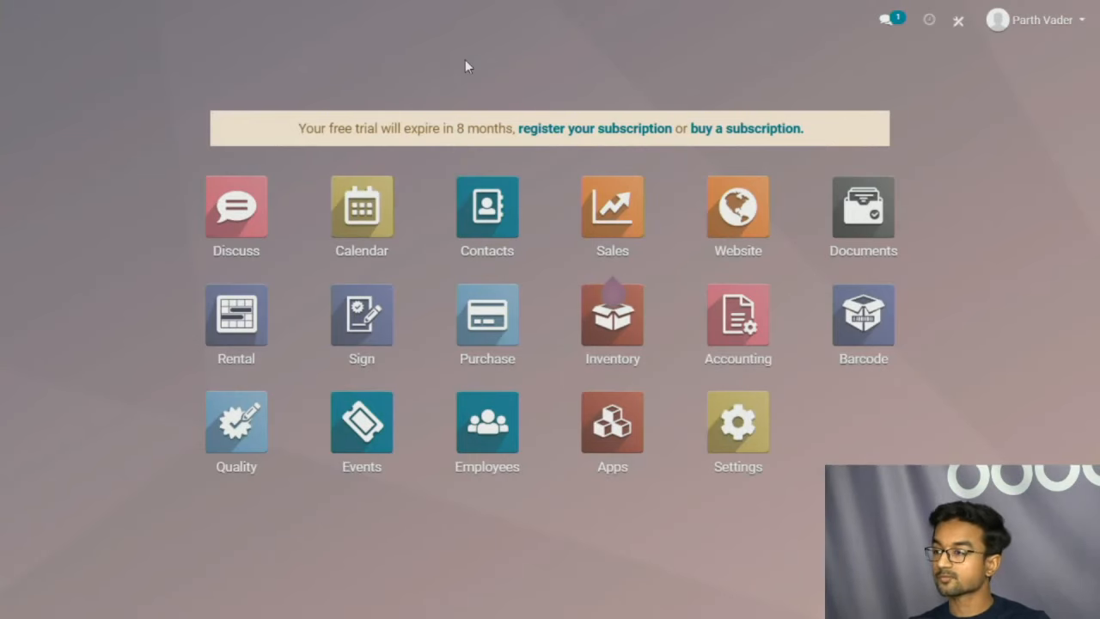
mouse_move(1068, 3)
left_click(549, 56)
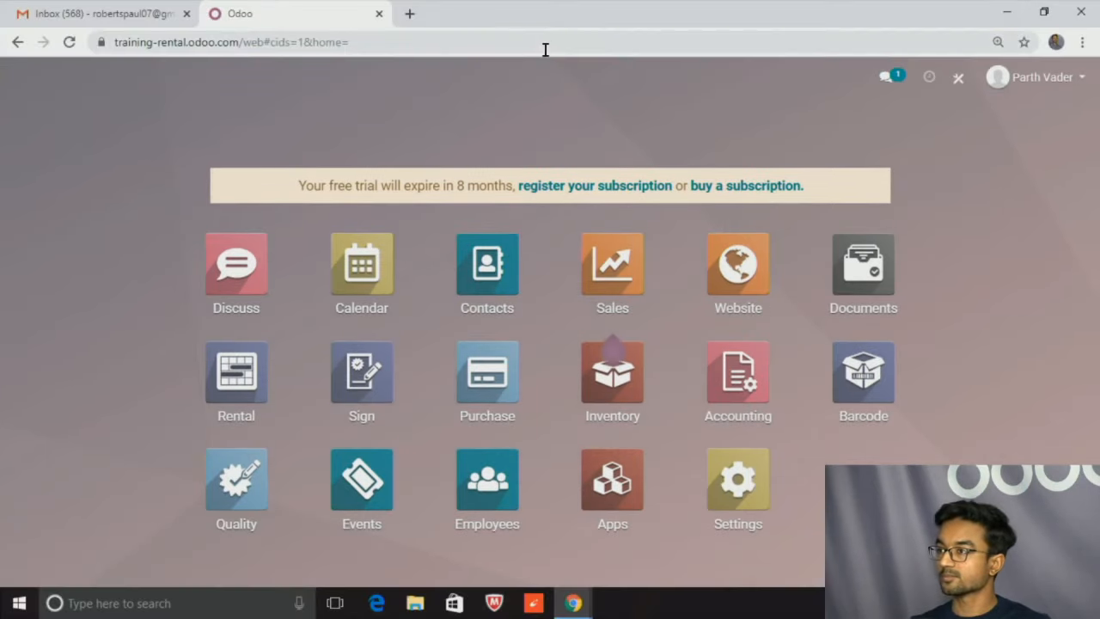
left_click(67, 45)
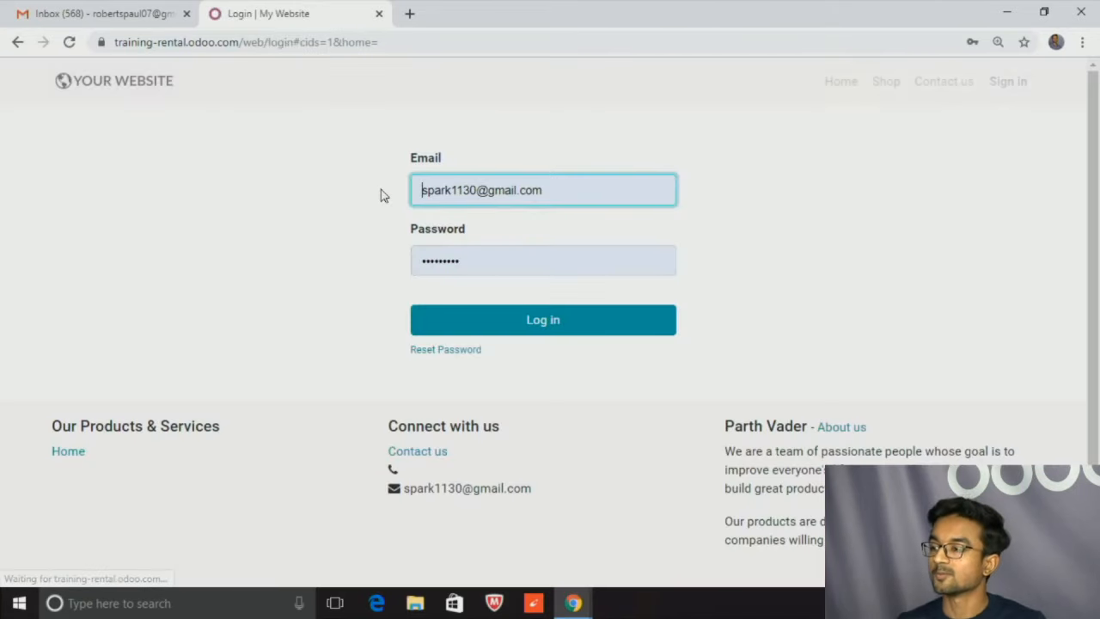
- Log in with the account password, return the browser to full screen, and open the Rental app
left_click(666, 329)
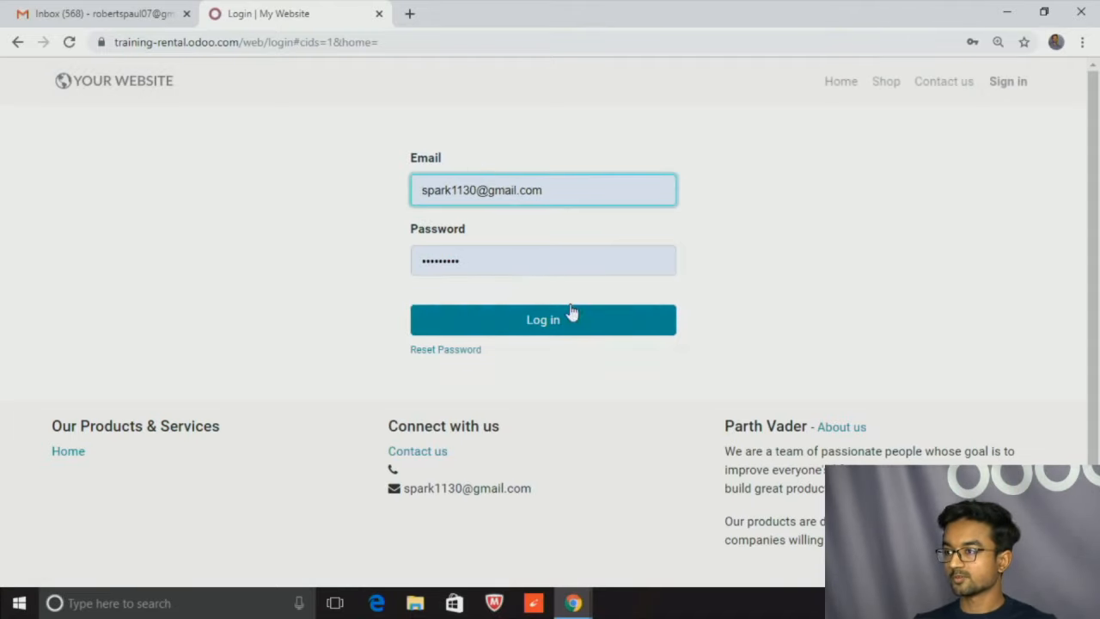
left_click(528, 267)
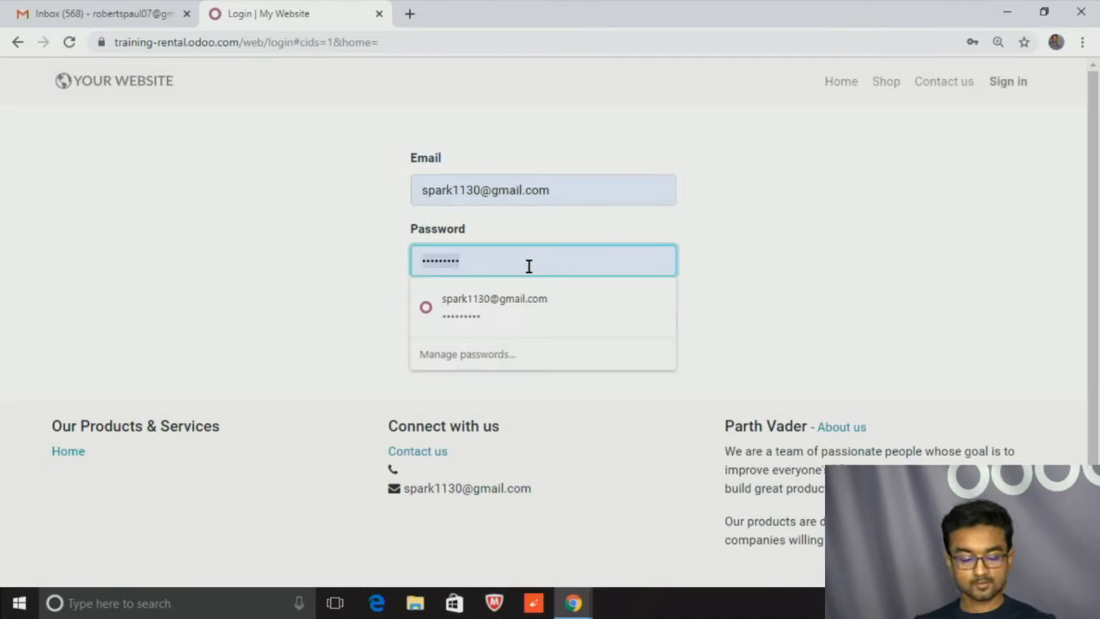
type("••")
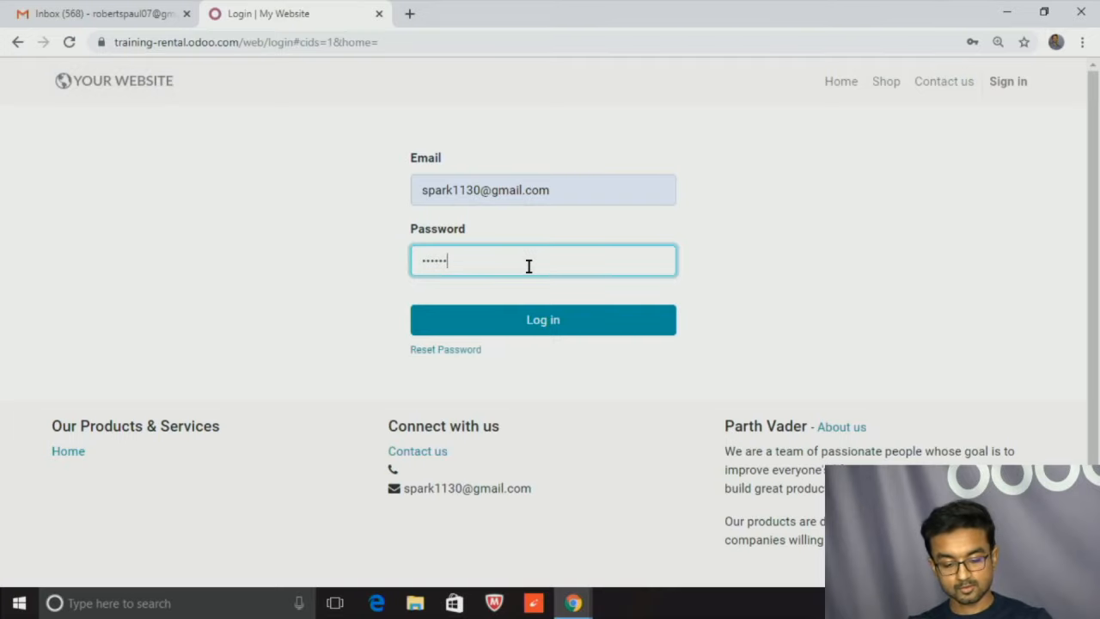
key("Return")
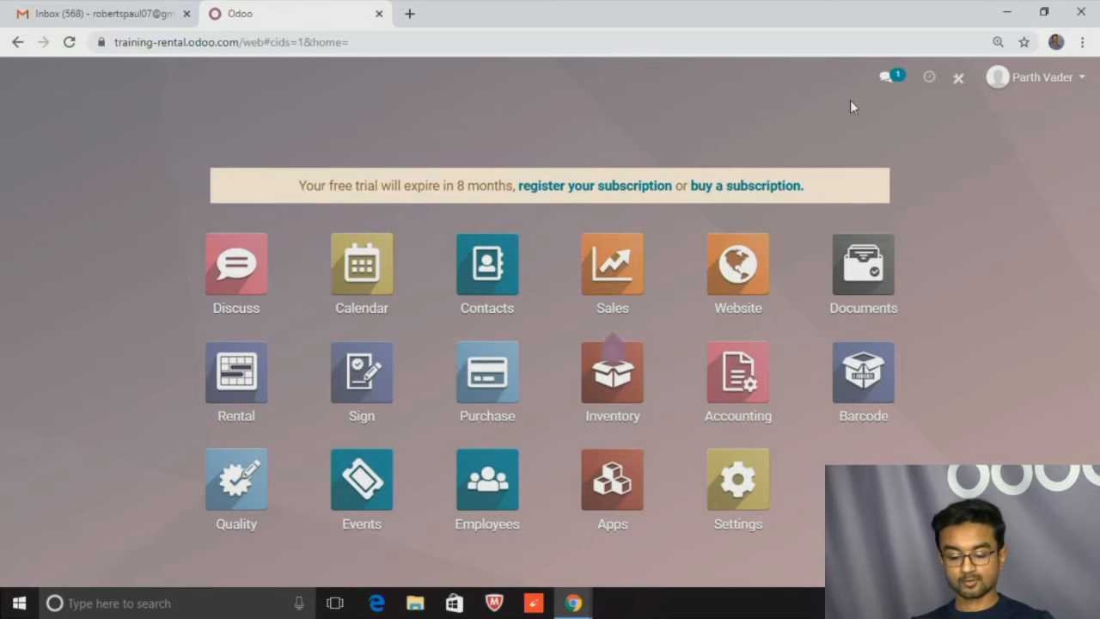
key("F11")
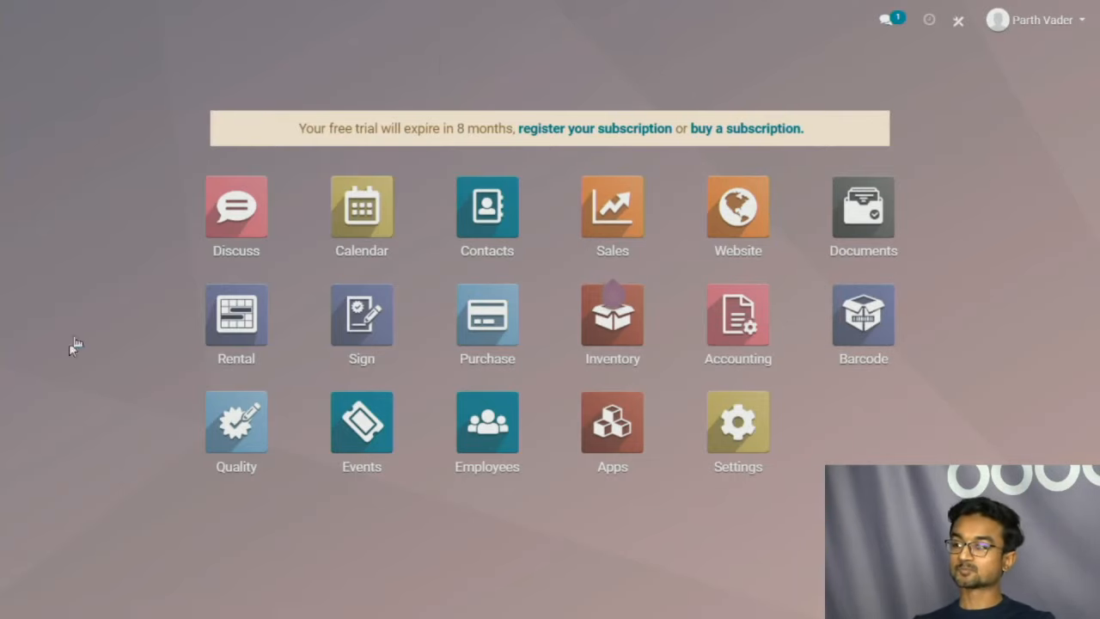
left_click(248, 330)
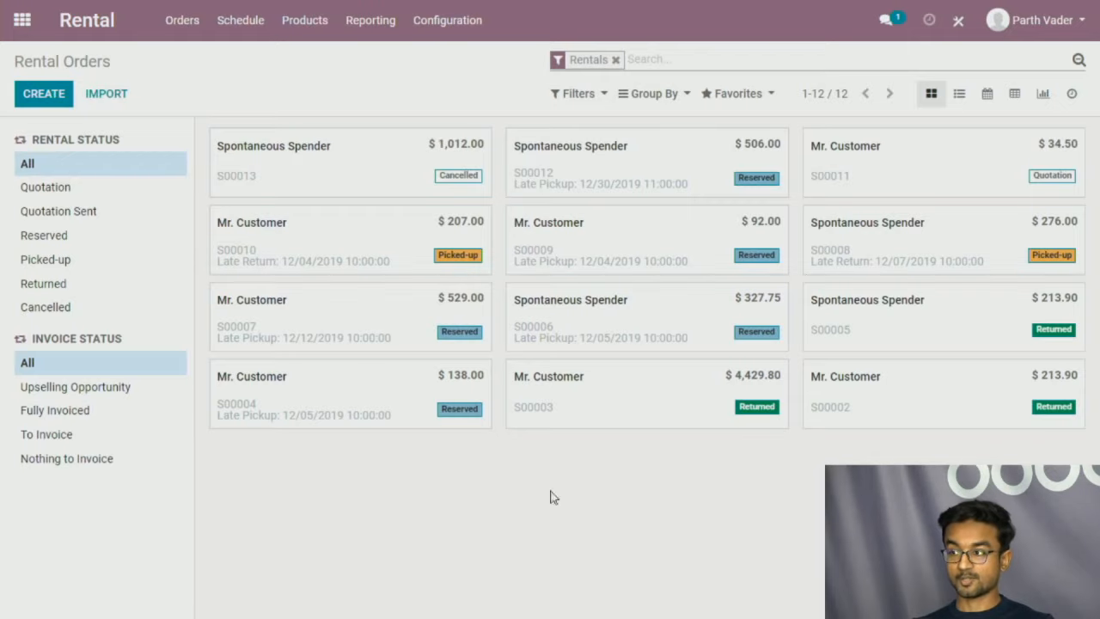
- Review the rental orders by status, from Quotation through Cancelled, and go back to showing all orders
left_click(58, 189)
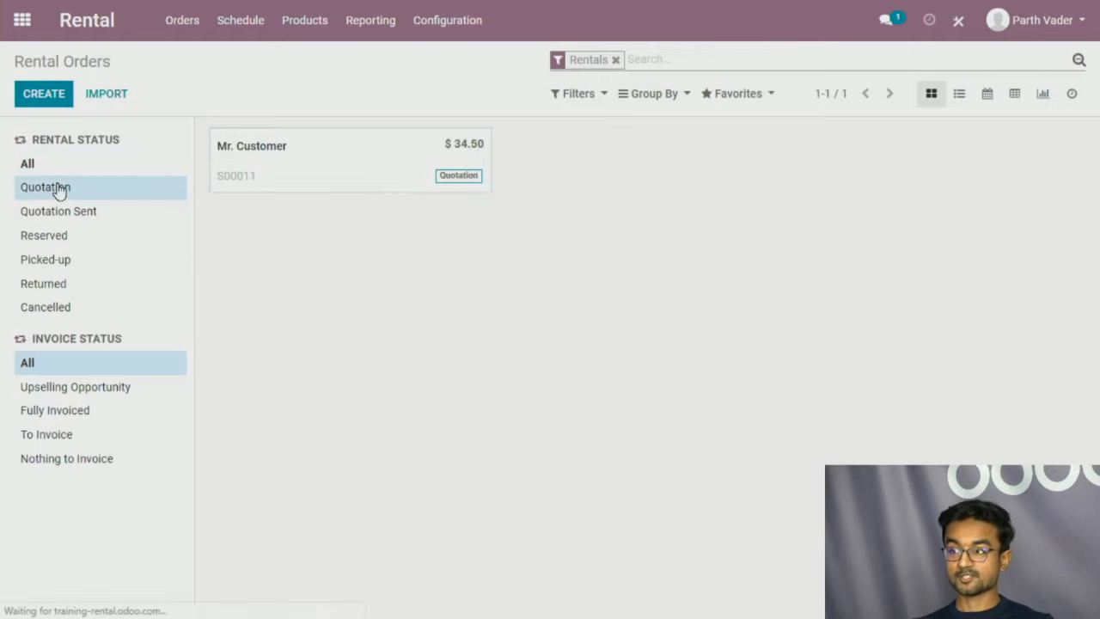
left_click(76, 215)
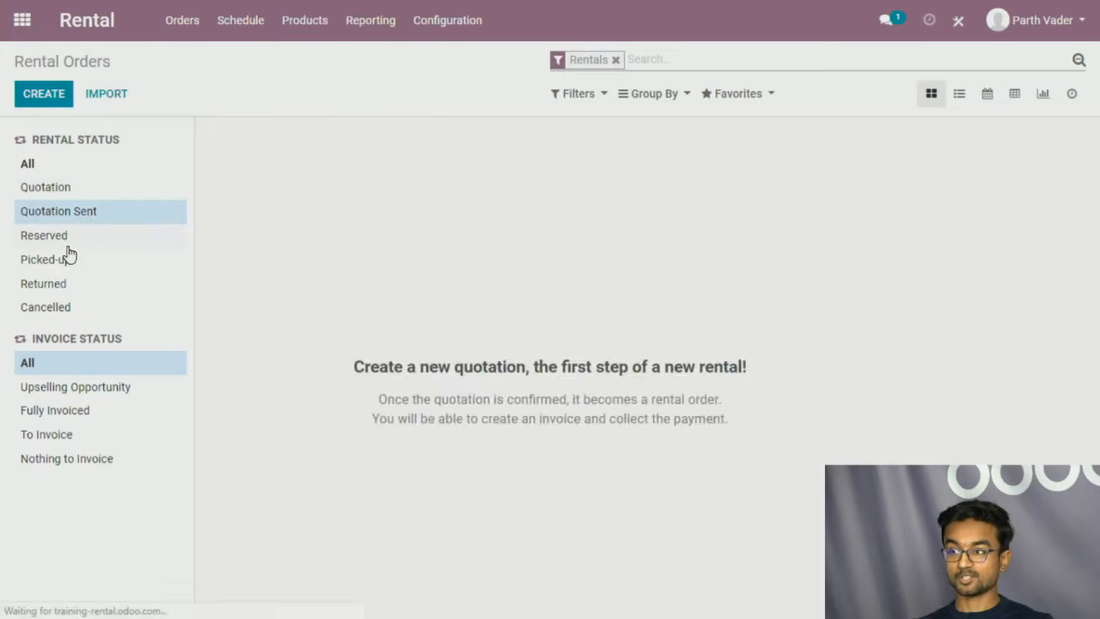
left_click(63, 239)
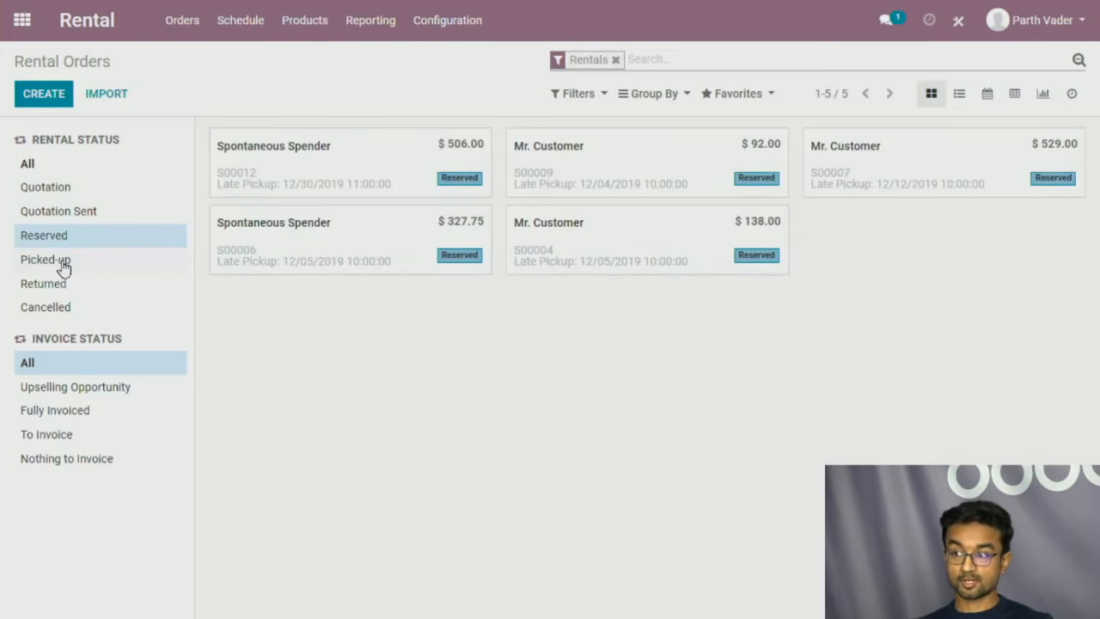
left_click(64, 266)
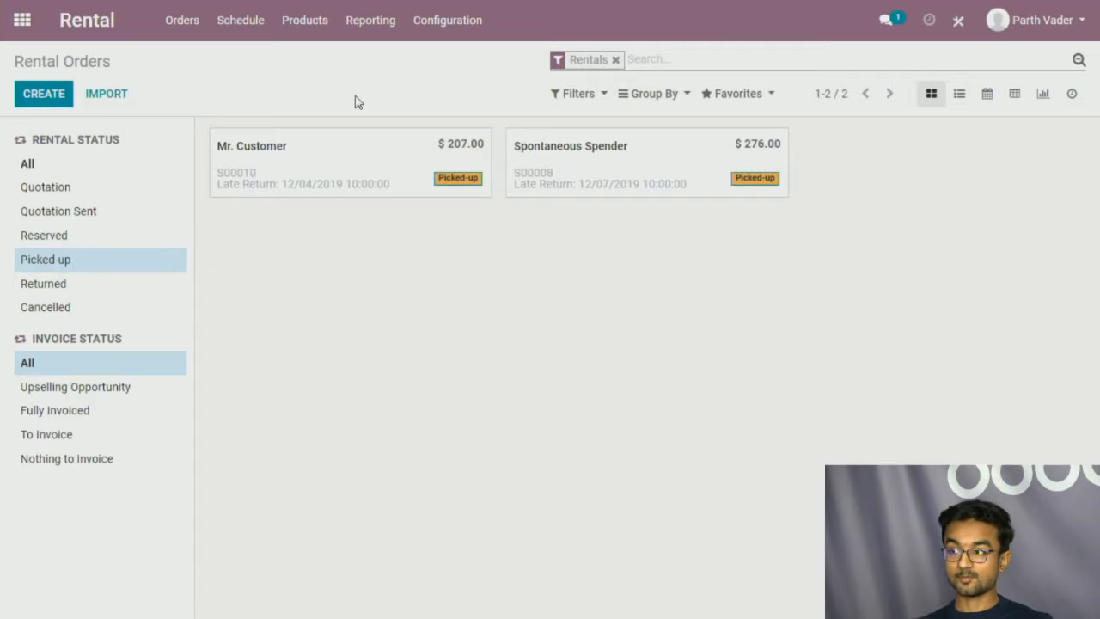
left_click(92, 286)
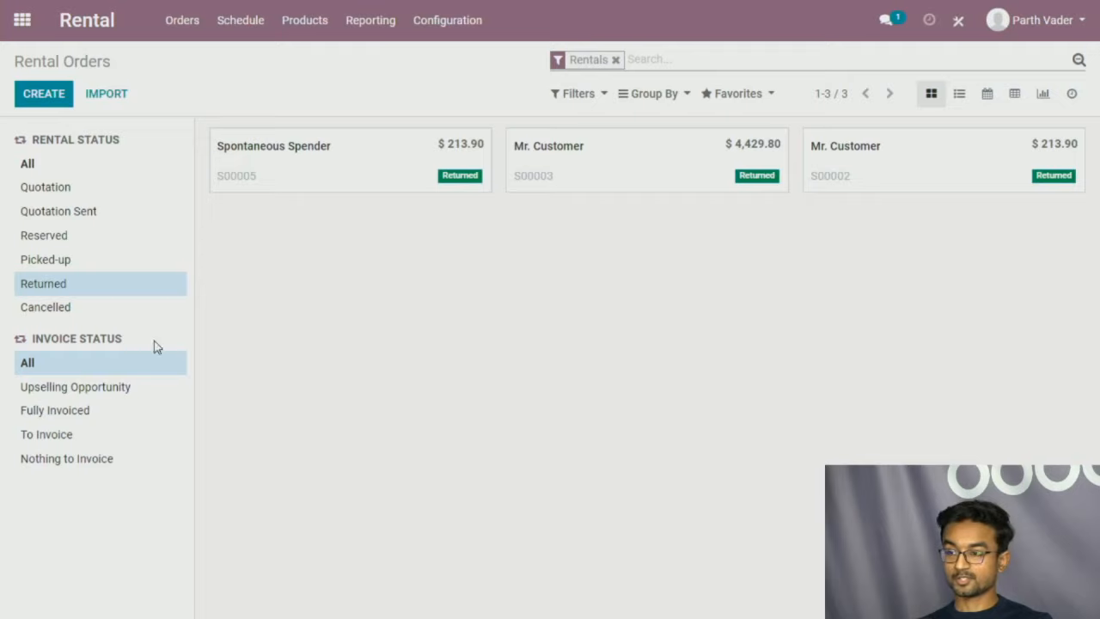
left_click(48, 309)
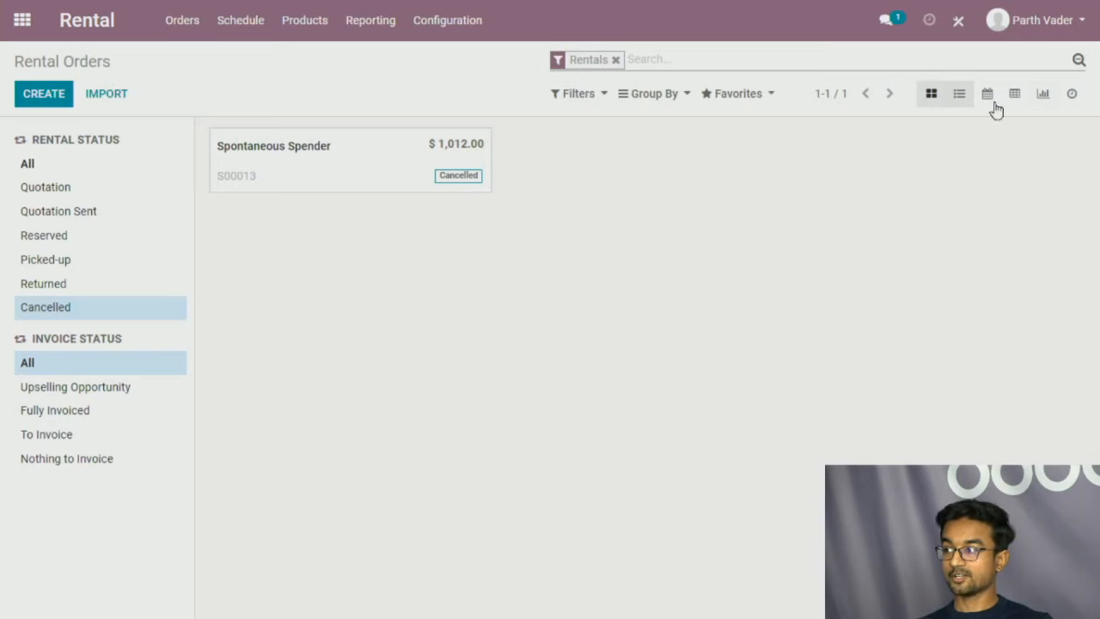
left_click(37, 170)
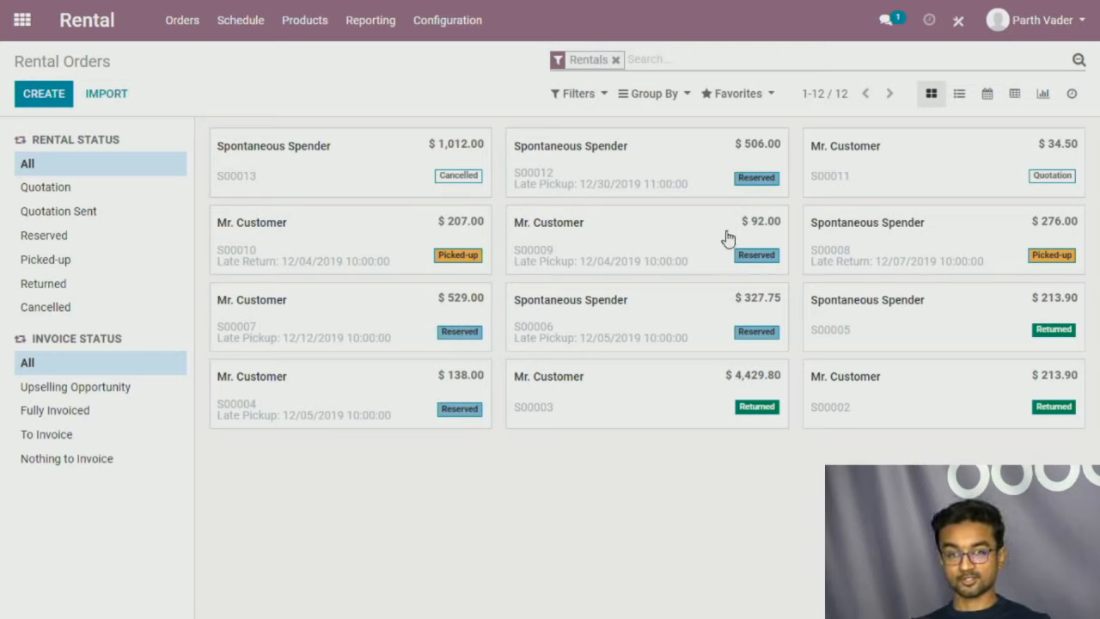
- Examine the rental orders in list, calendar and pivot views, including one Thursday order's details, and return to the kanban view
left_click(961, 96)
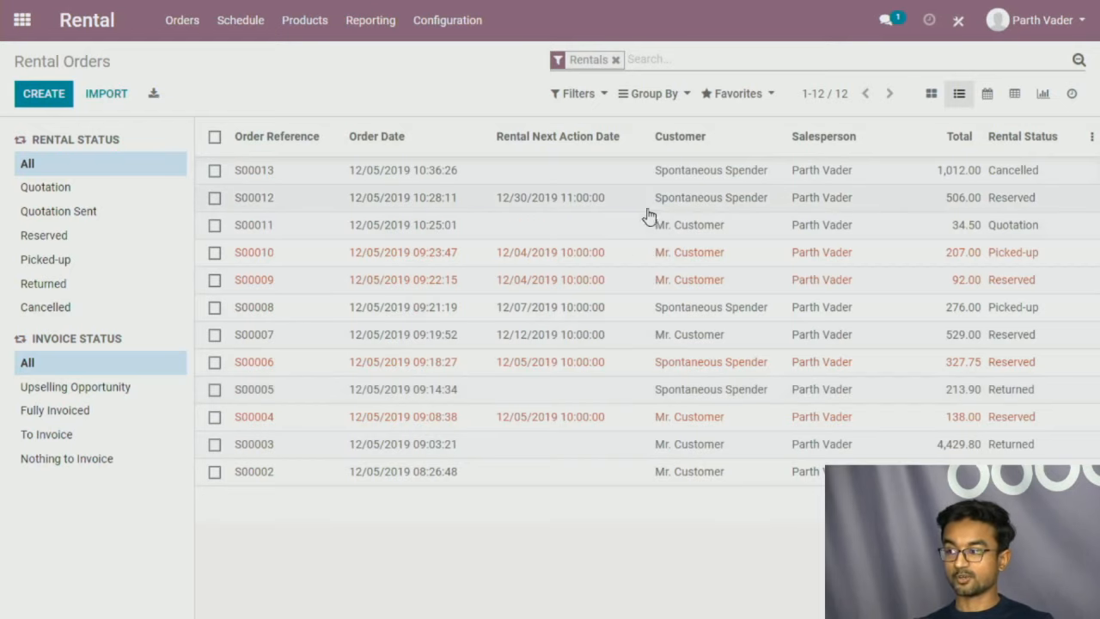
left_click(989, 101)
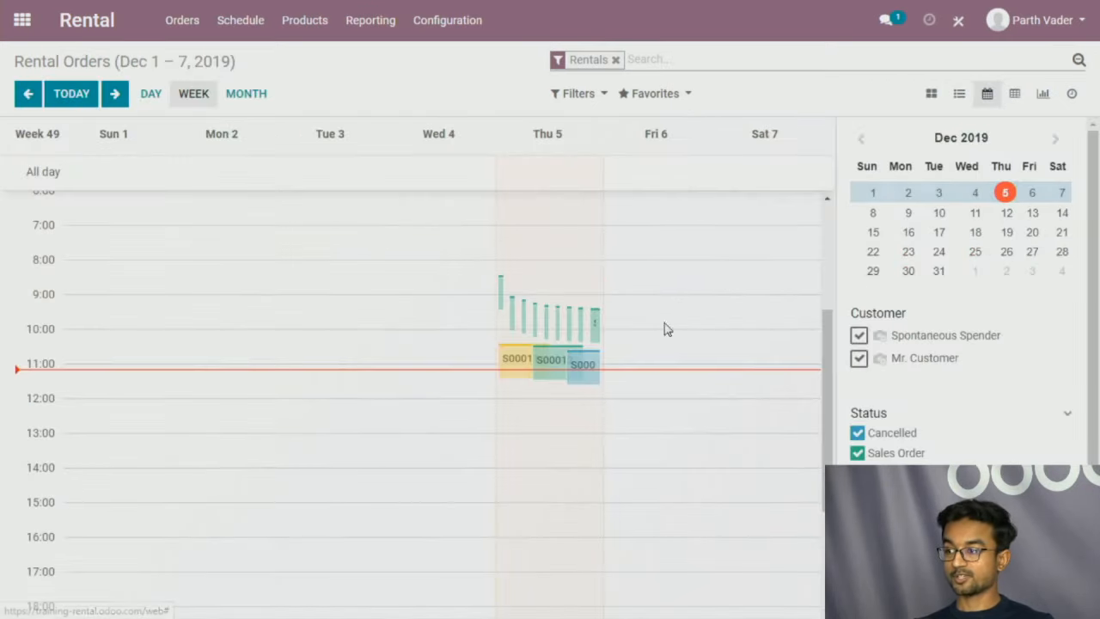
left_click(594, 323)
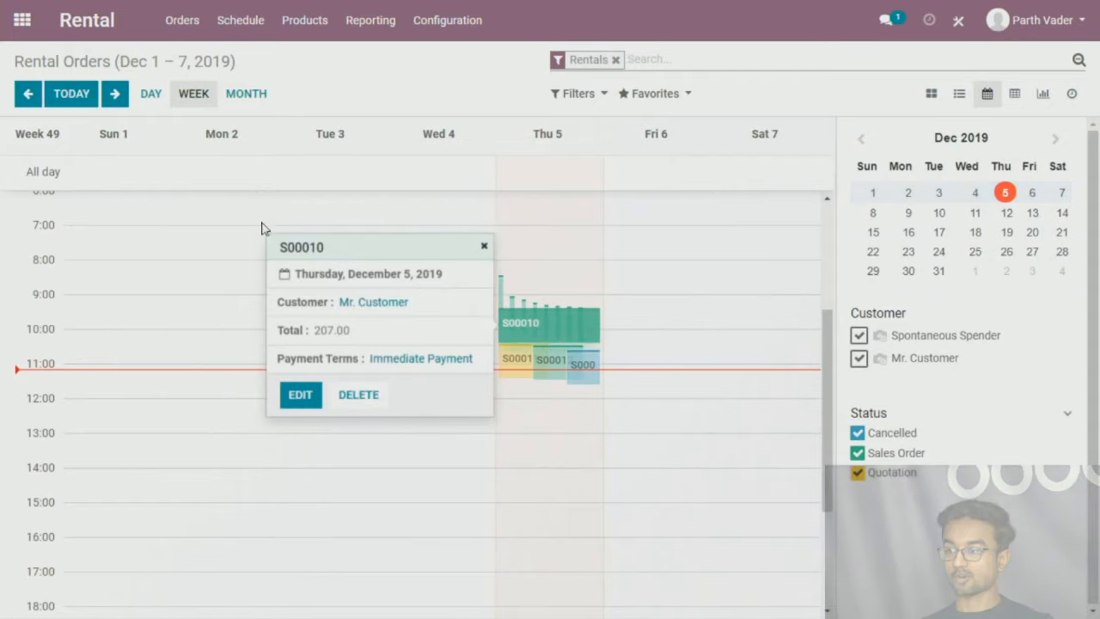
left_click(1014, 95)
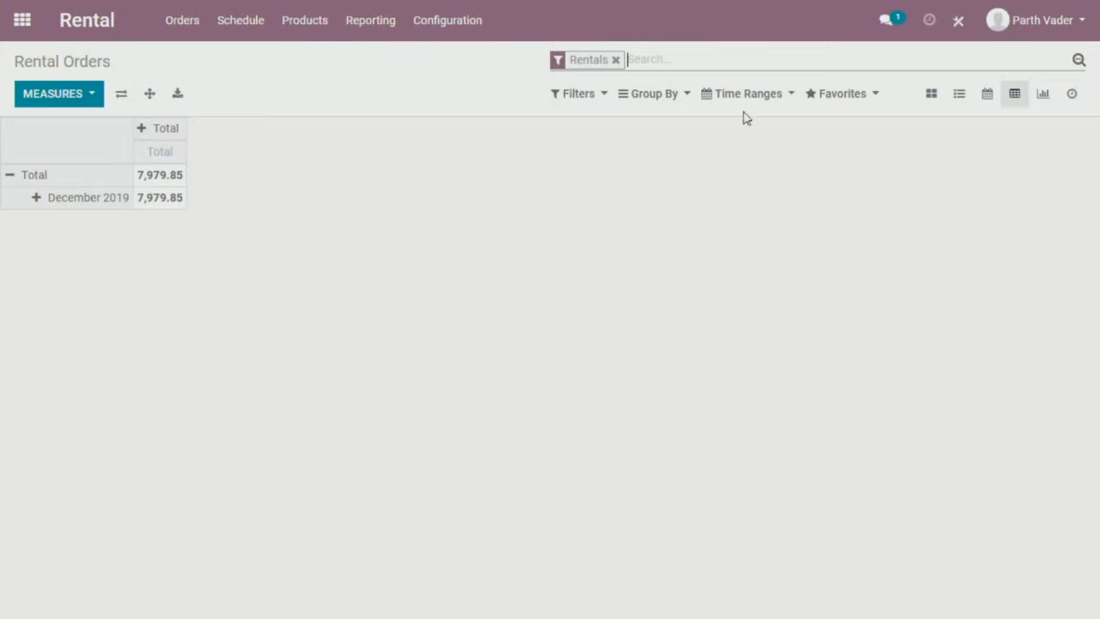
left_click(931, 93)
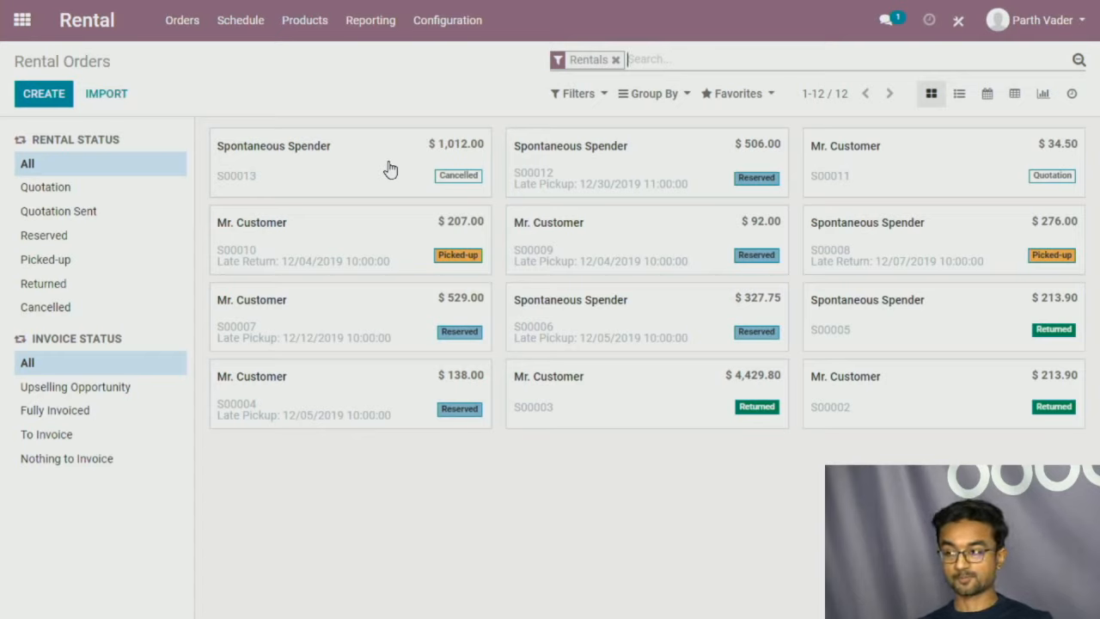
- Show the rental products without the Can be Rented filter and open the Coffee Table (Tracked by SN) product
left_click(304, 23)
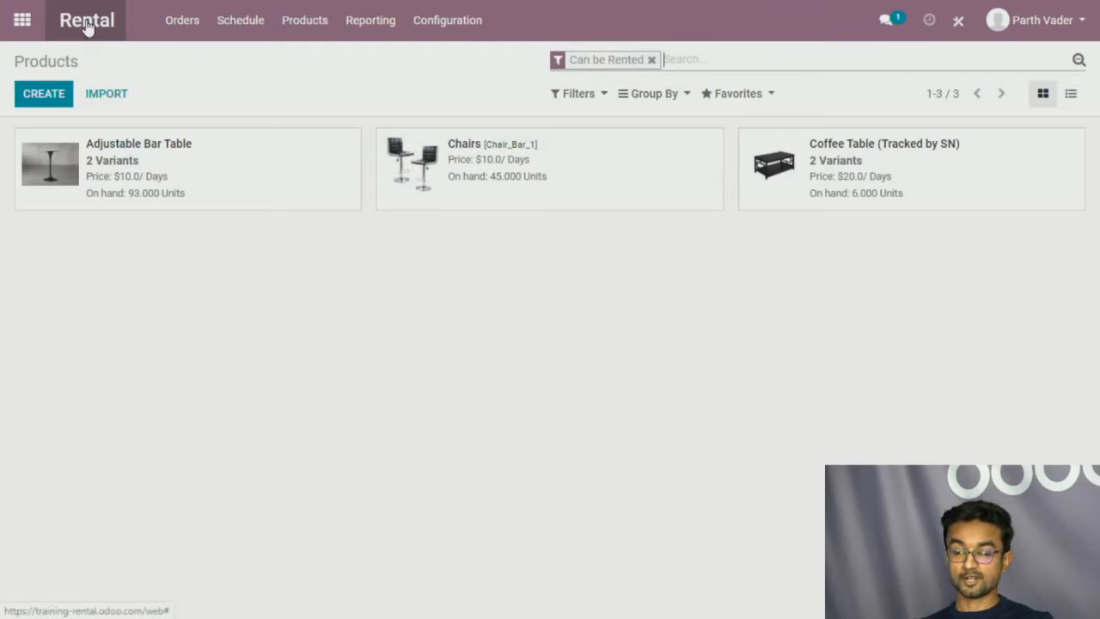
left_click(651, 59)
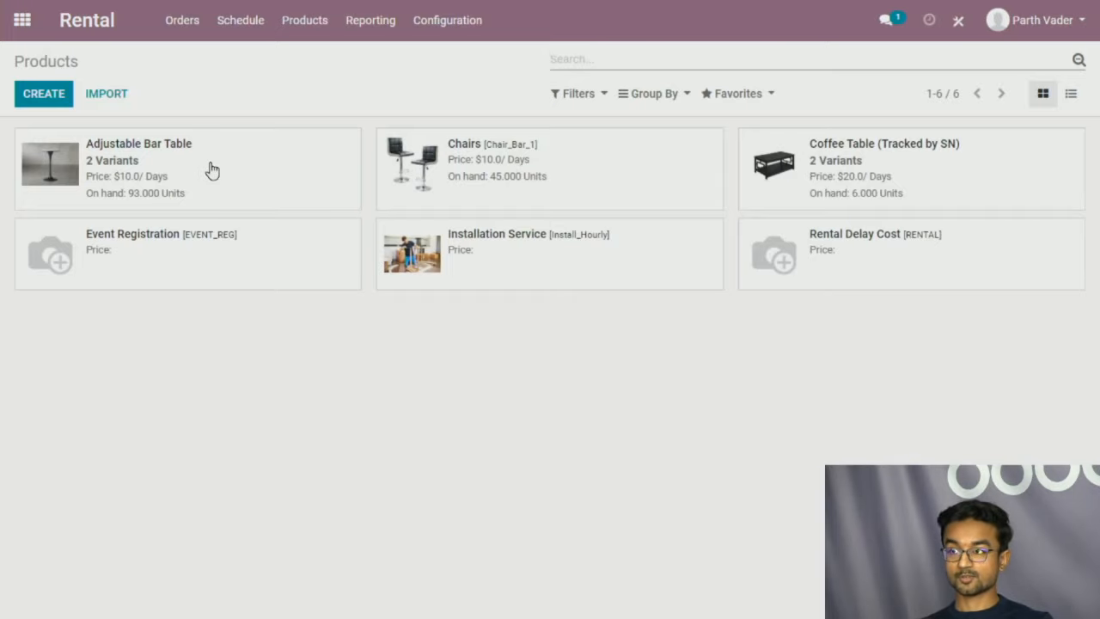
left_click(918, 170)
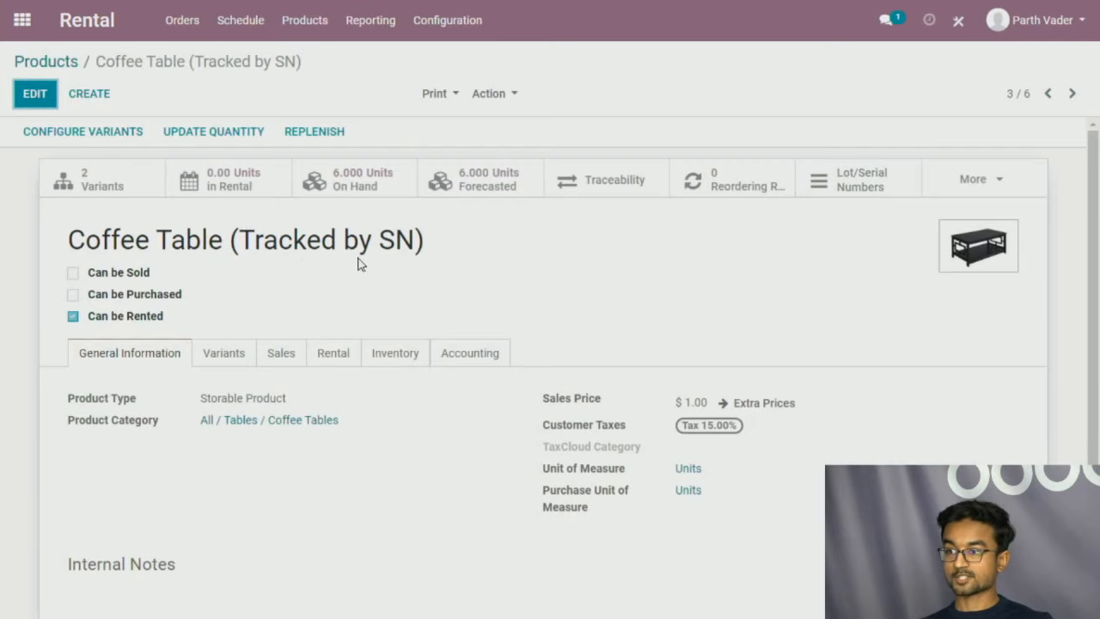
scroll(450, 306, "down", 2)
scroll(446, 283, "up", 2)
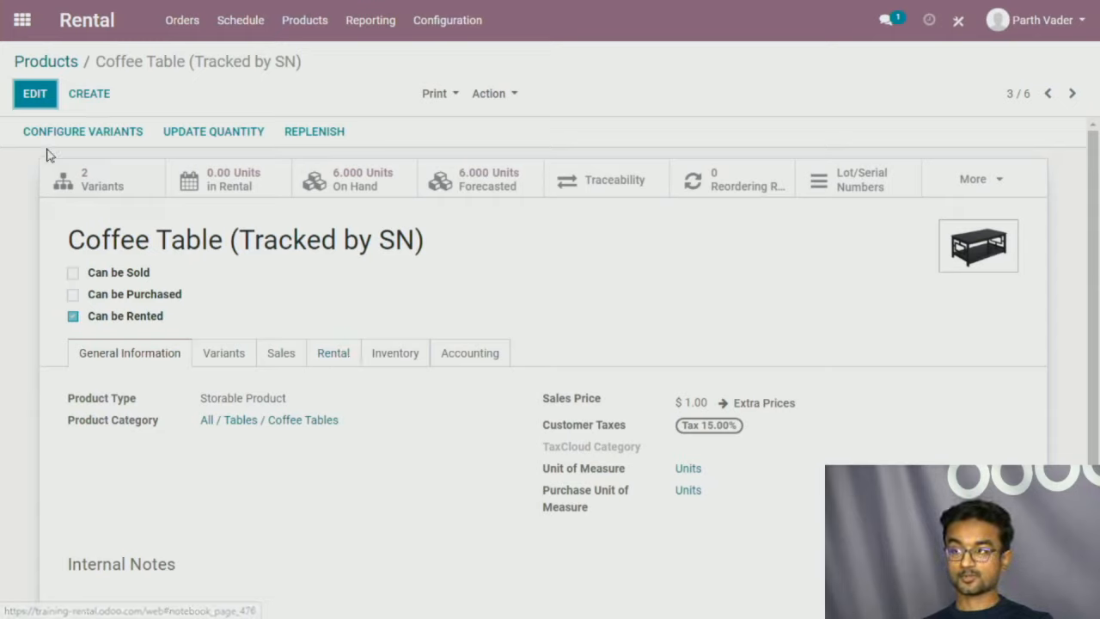
- Start editing the coffee table product, switch its product type to Consumable, and set it back to Storable Product
left_click(35, 97)
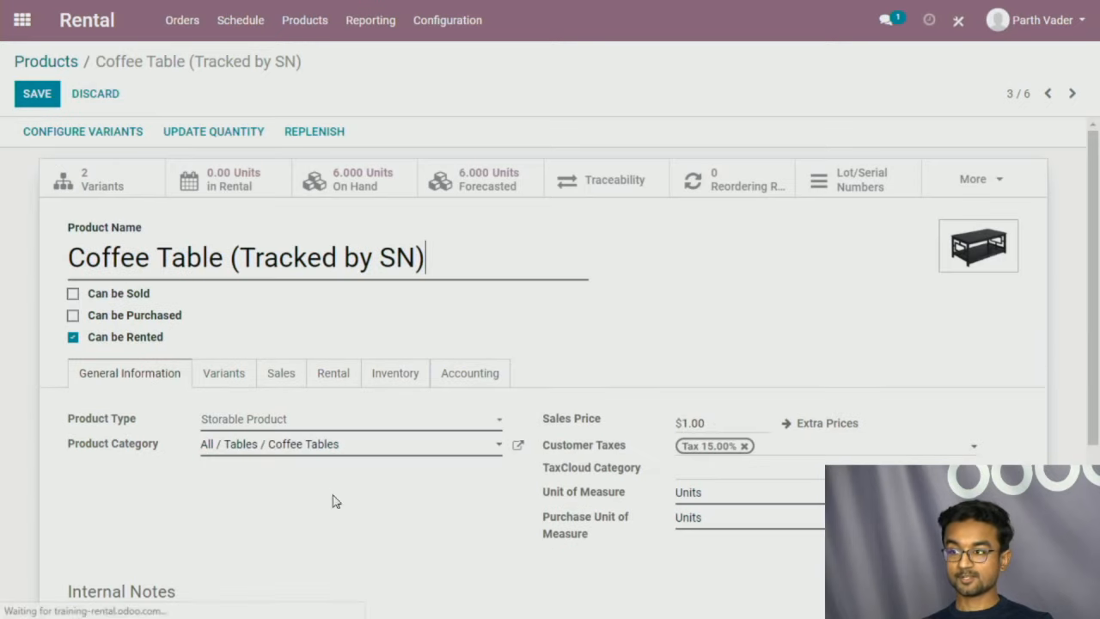
left_click(302, 421)
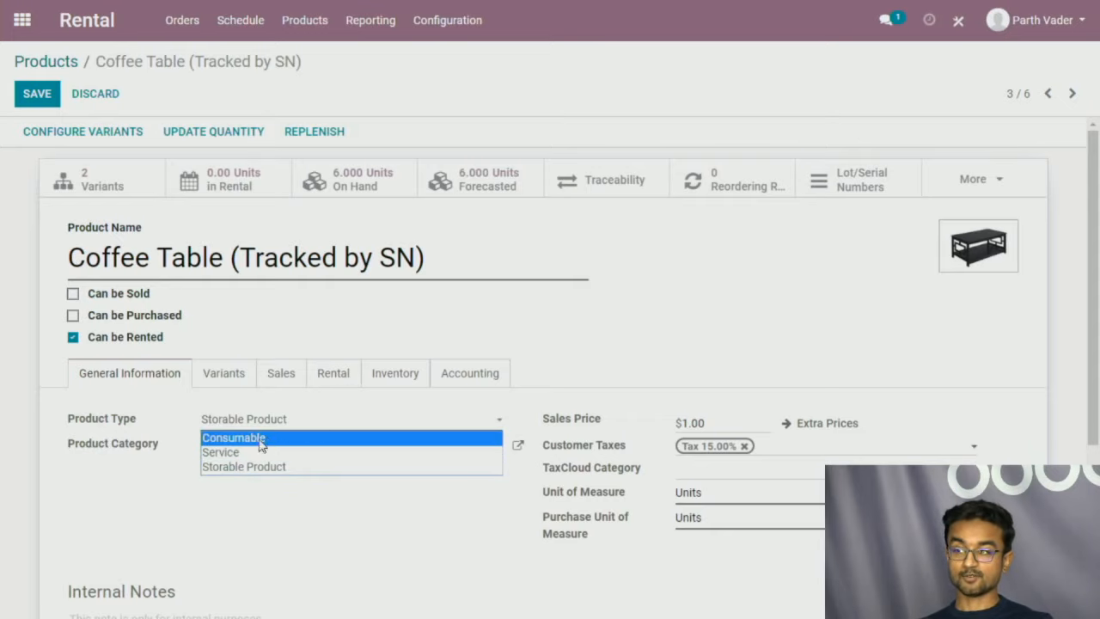
left_click(262, 439)
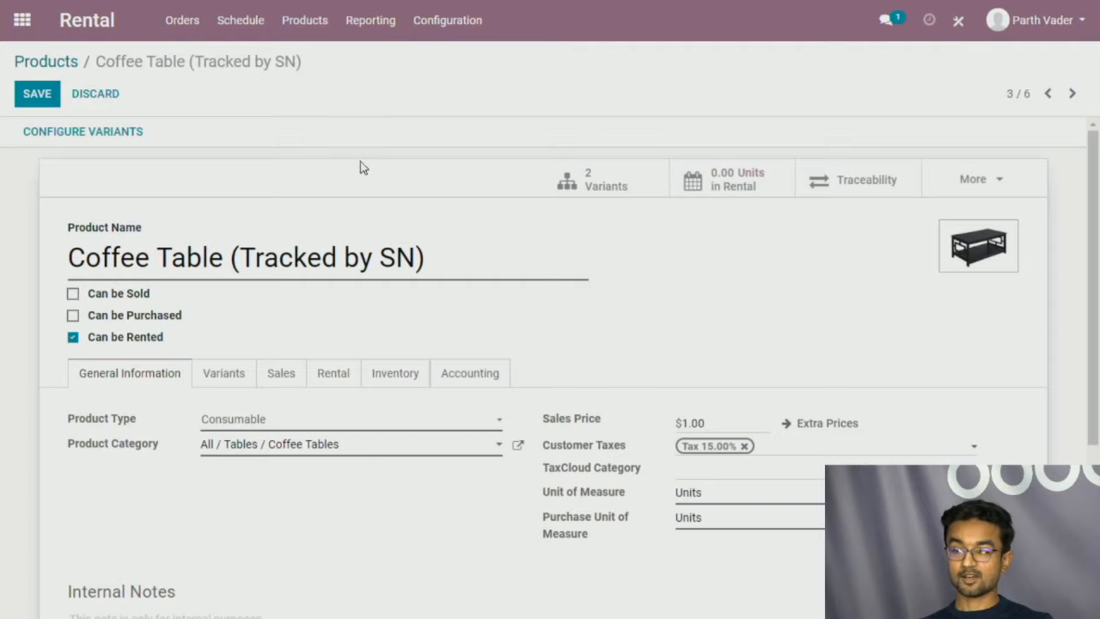
left_click(392, 428)
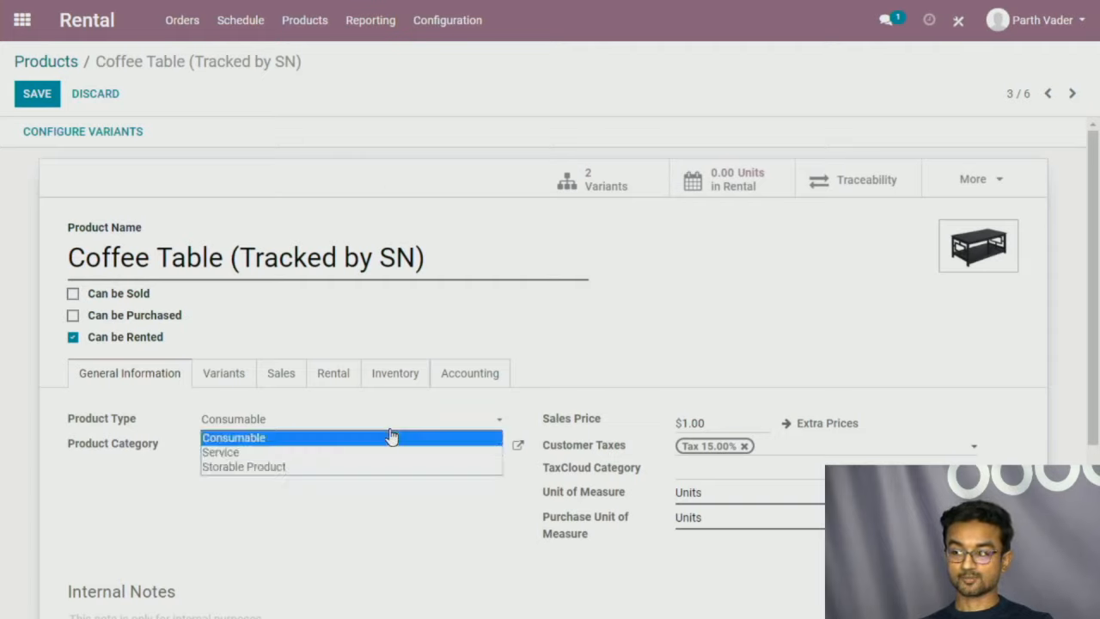
left_click(341, 466)
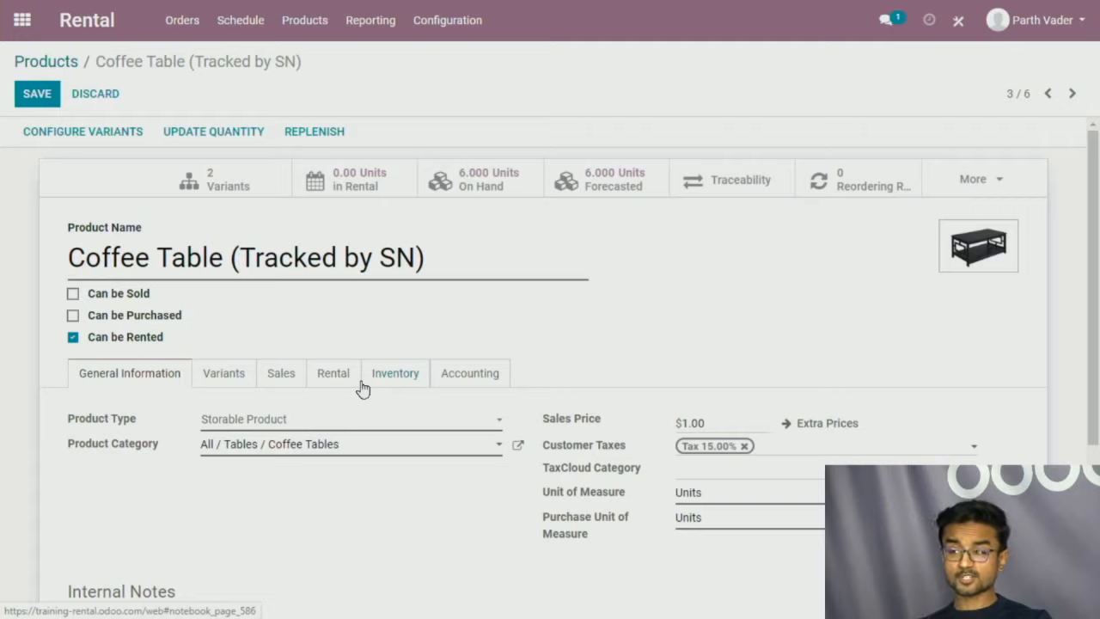
- Examine the coffee table's inventory settings, including its routes, logistics and traceability tracking options
left_click(397, 387)
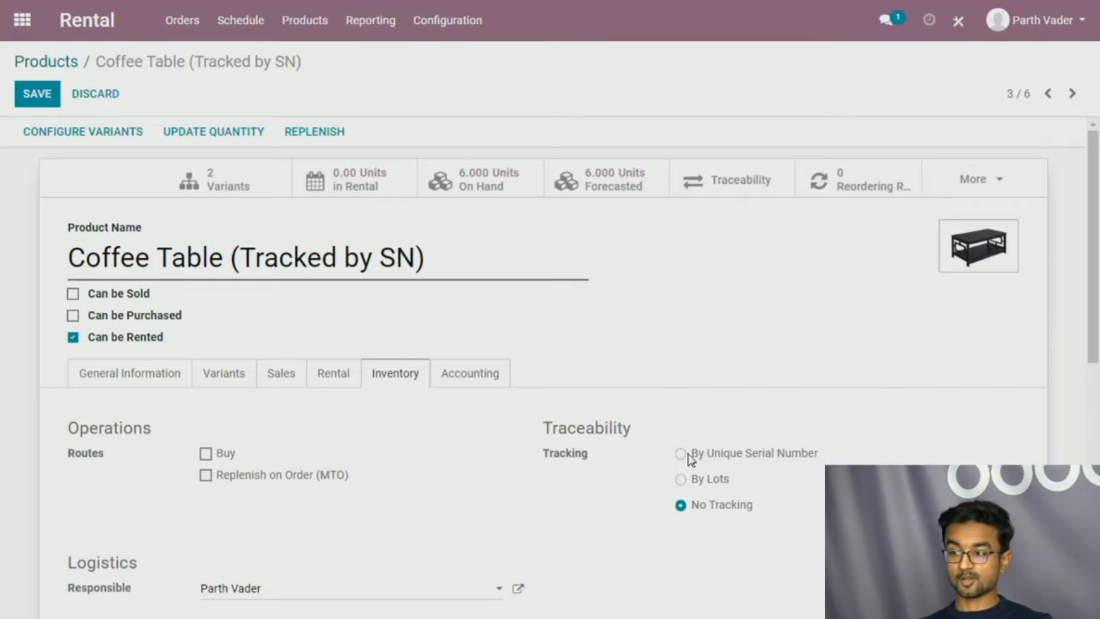
scroll(696, 459, "down", 5)
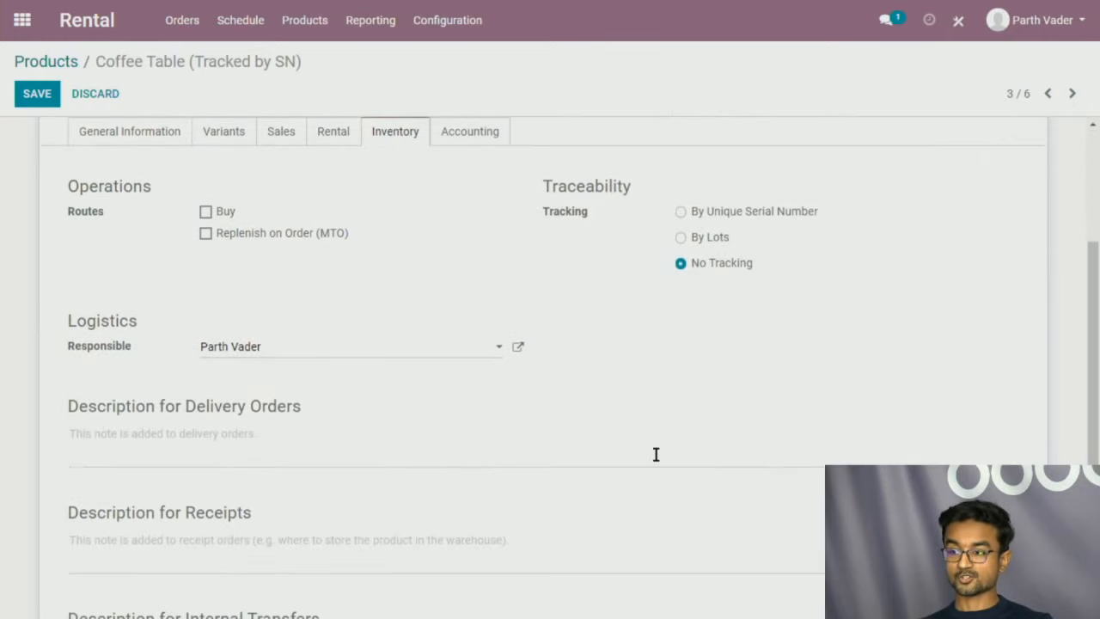
scroll(602, 496, "up", 3)
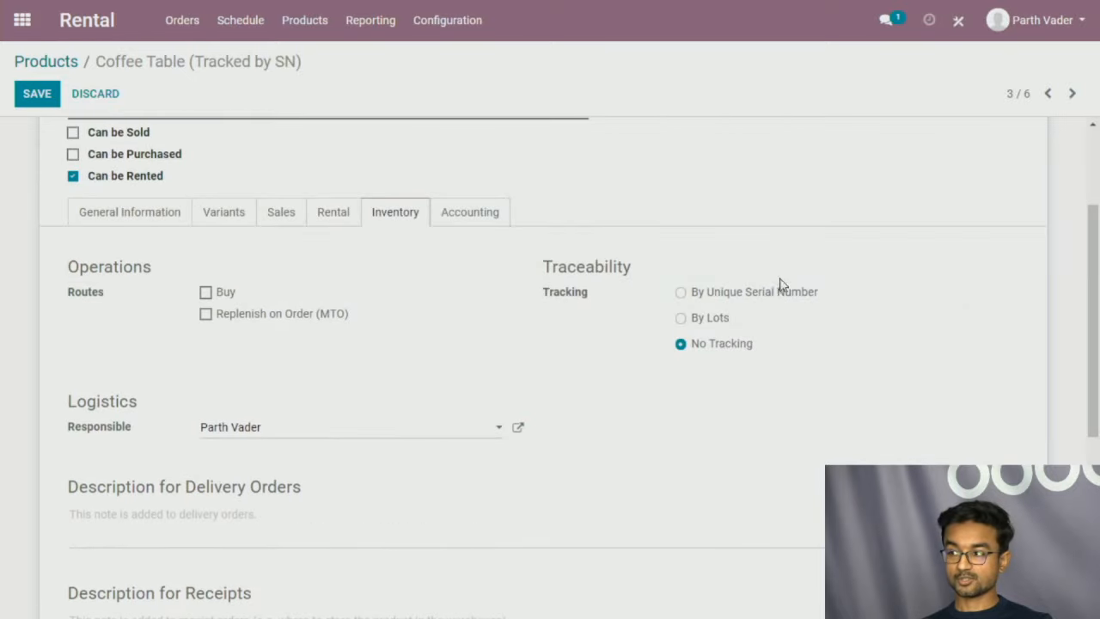
scroll(562, 343, "up", 2)
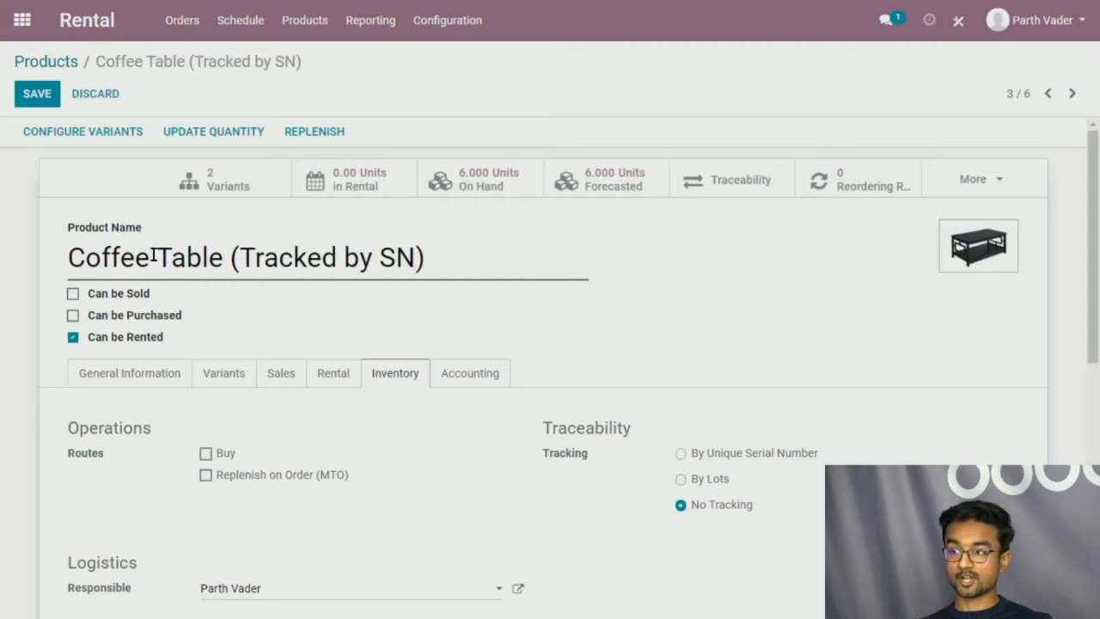
- Set the coffee table's tracking to By Unique Serial Number and review its rental pricing and reservation settings
left_click(680, 453)
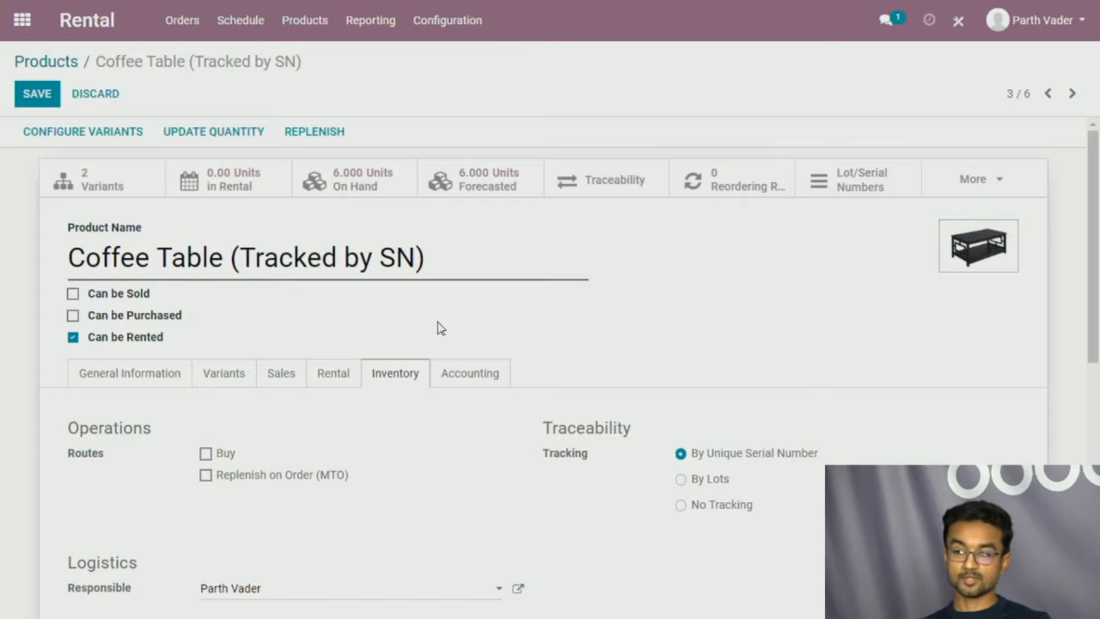
left_click(338, 378)
scroll(658, 481, "down", 1)
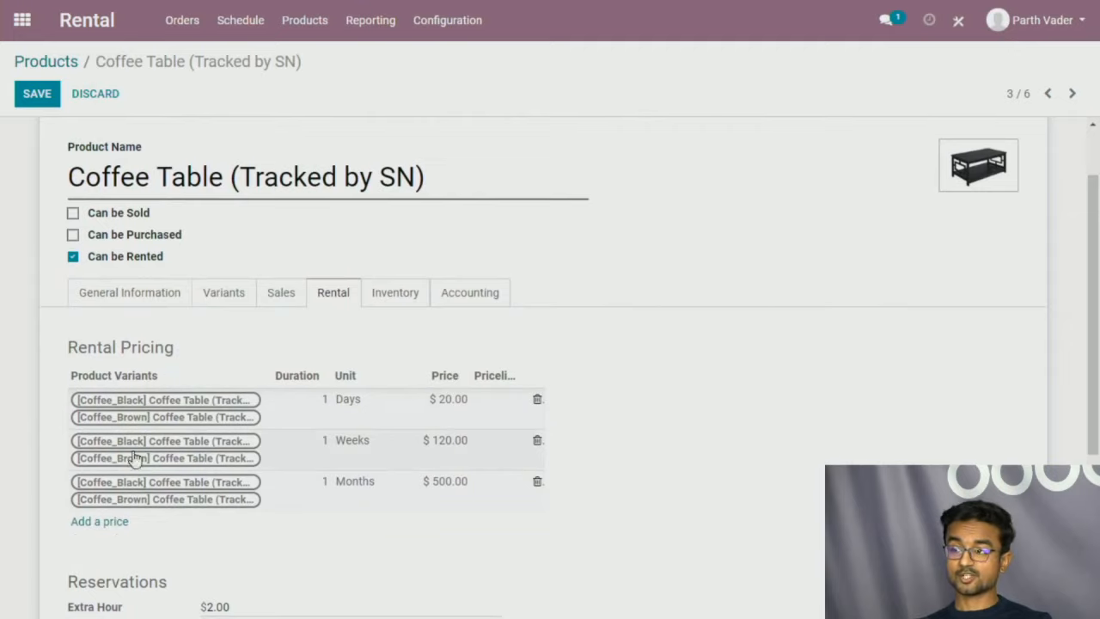
scroll(484, 472, "down", 1)
scroll(484, 471, "down", 1)
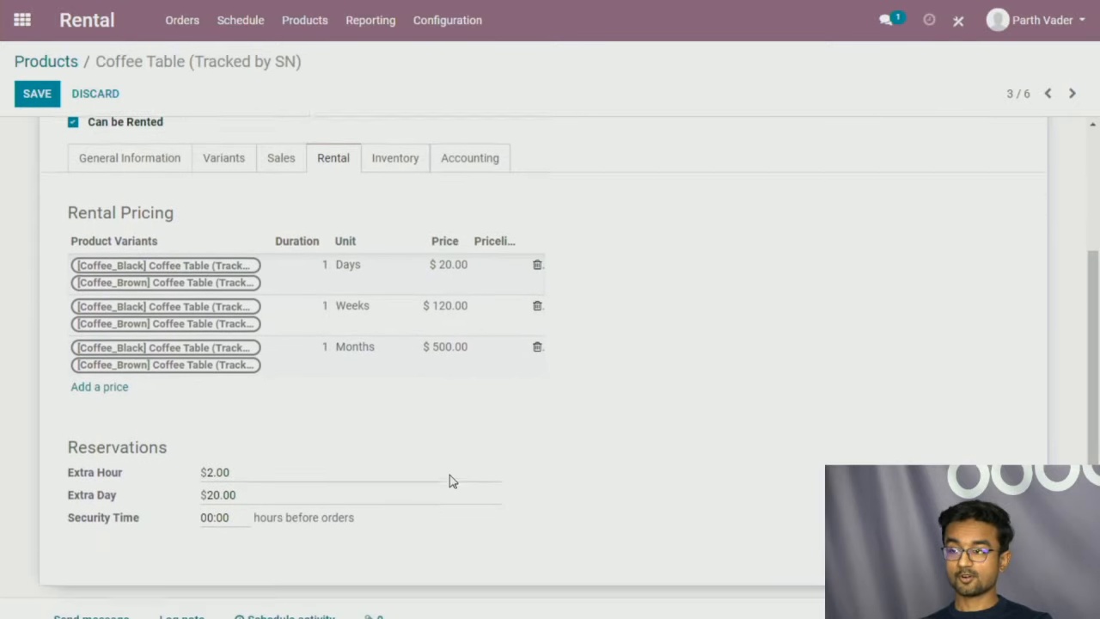
scroll(418, 390, "up", 1)
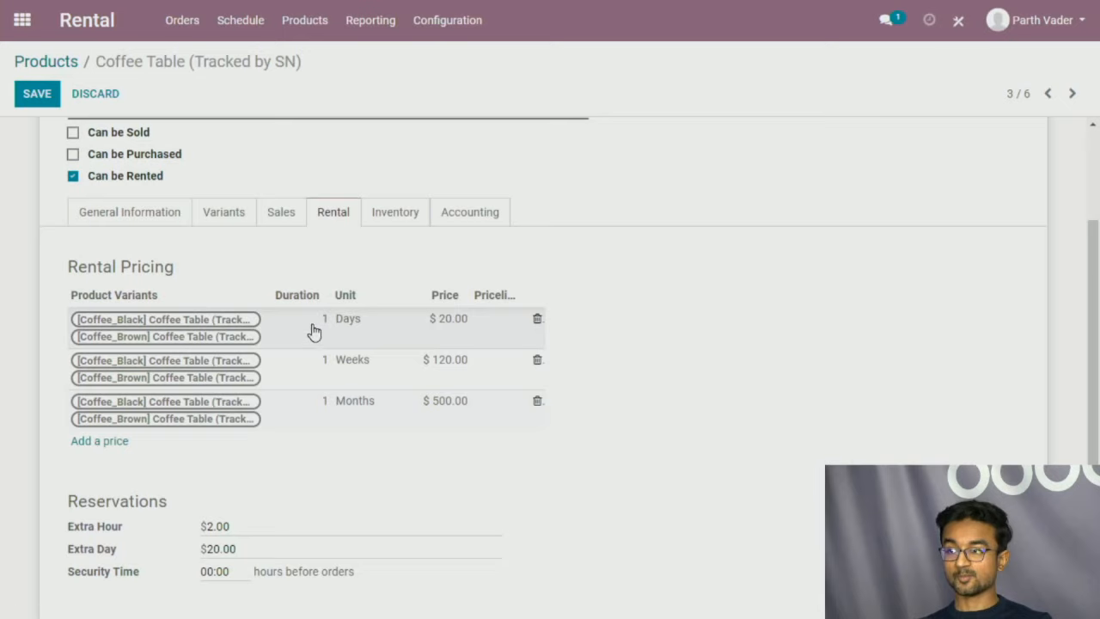
scroll(263, 378, "up", 1)
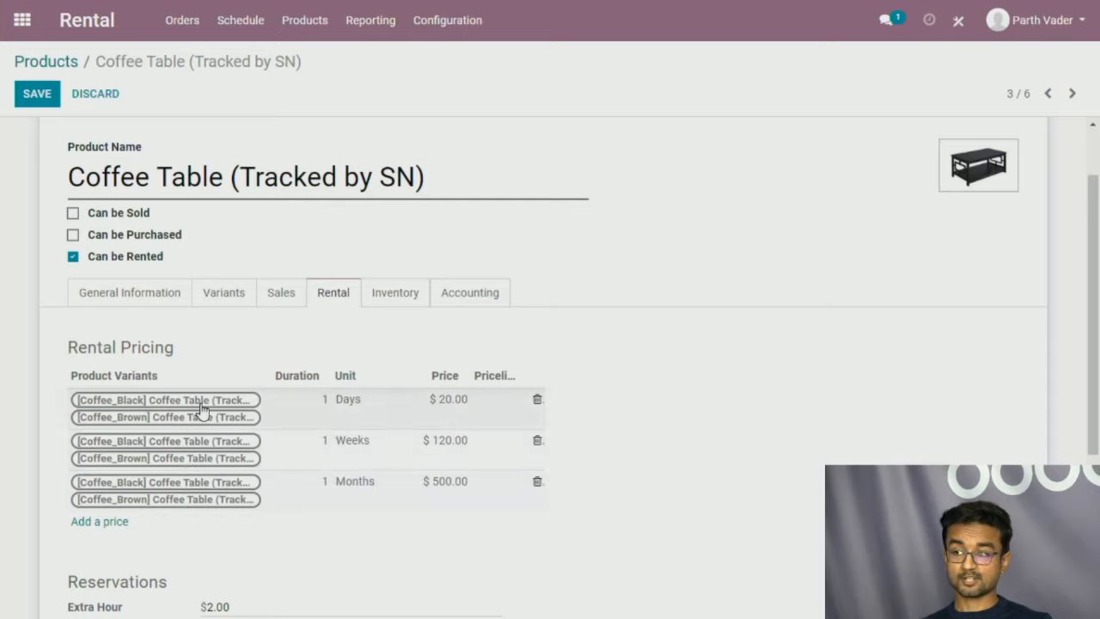
- Check the coffee table's color variants and return to its rental pricing table
left_click(234, 293)
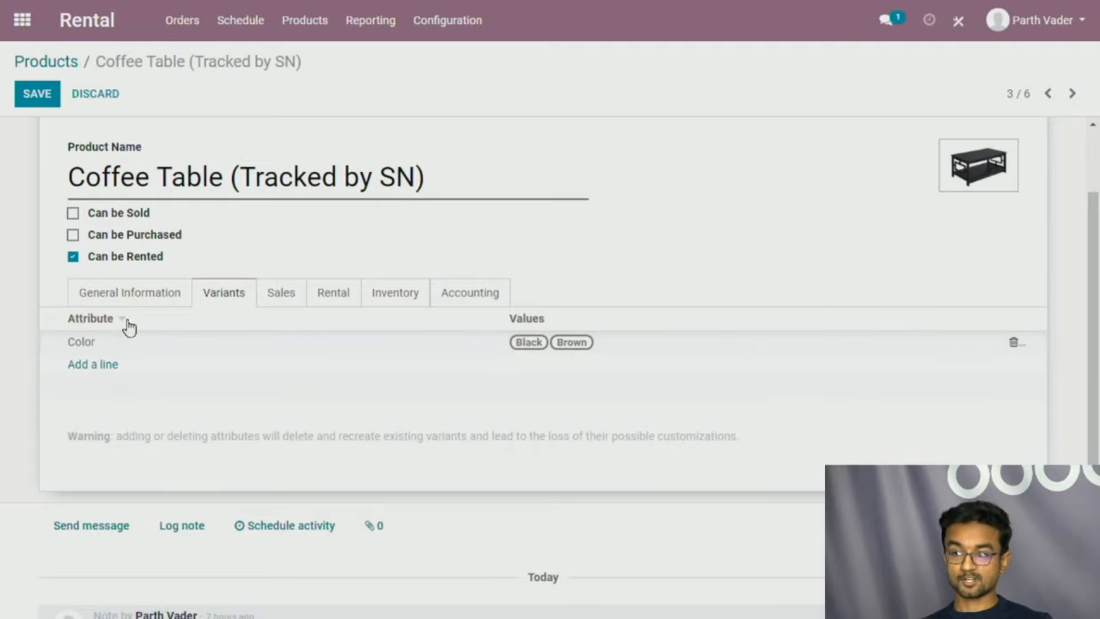
left_click(337, 294)
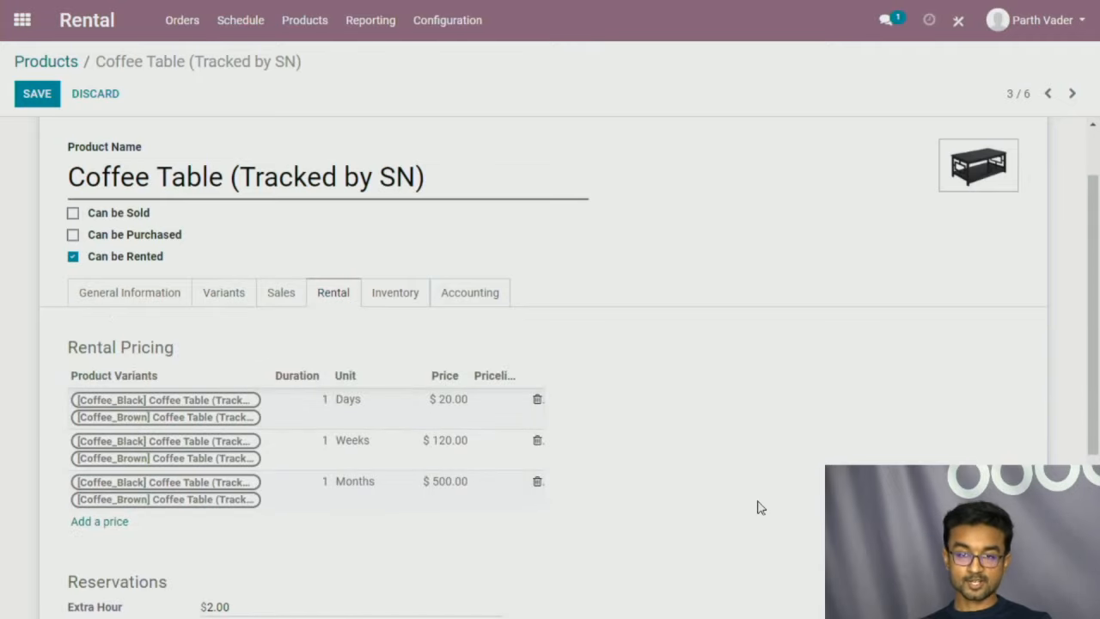
scroll(758, 508, "down", 2)
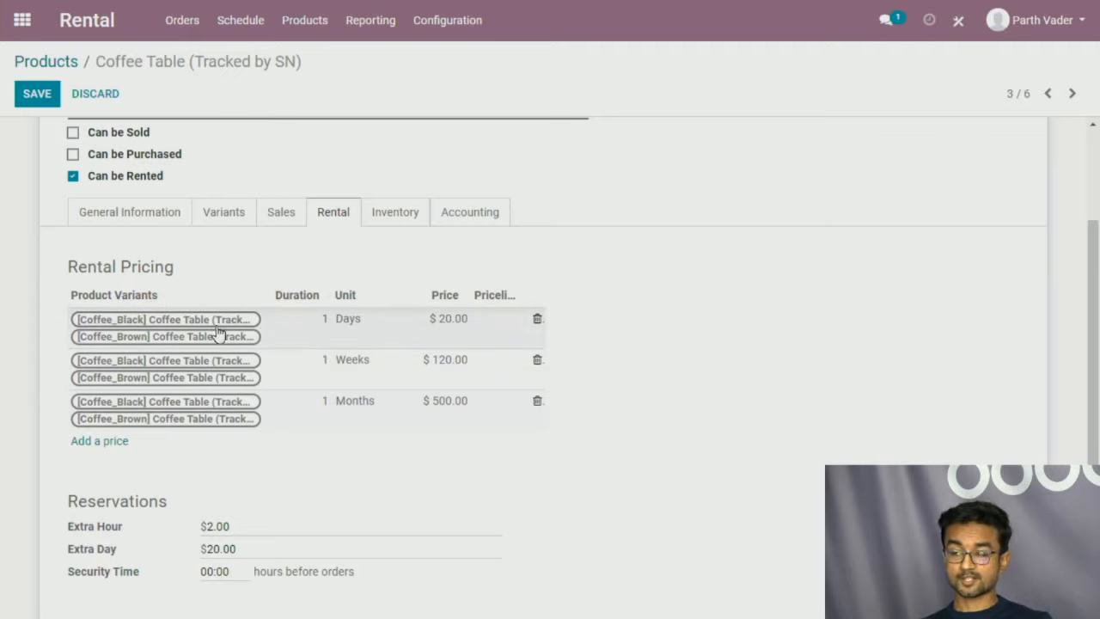
- Examine the daily rental price line's duration, unit and pricelist choices, keeping Days as the unit and the pricelist empty
left_click(309, 335)
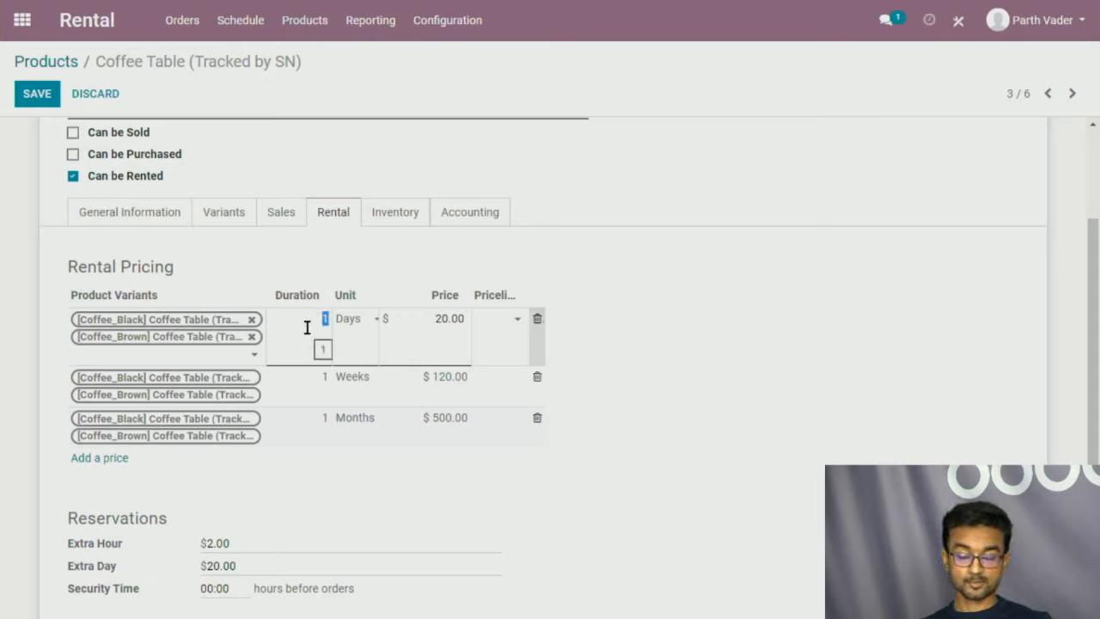
left_click(372, 346)
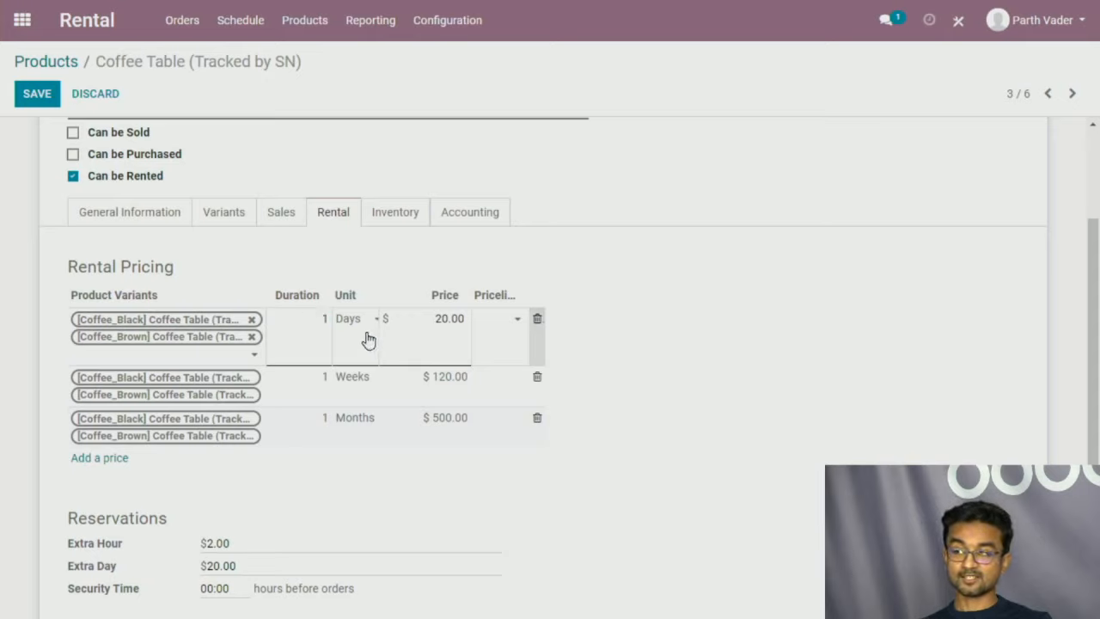
left_click(367, 332)
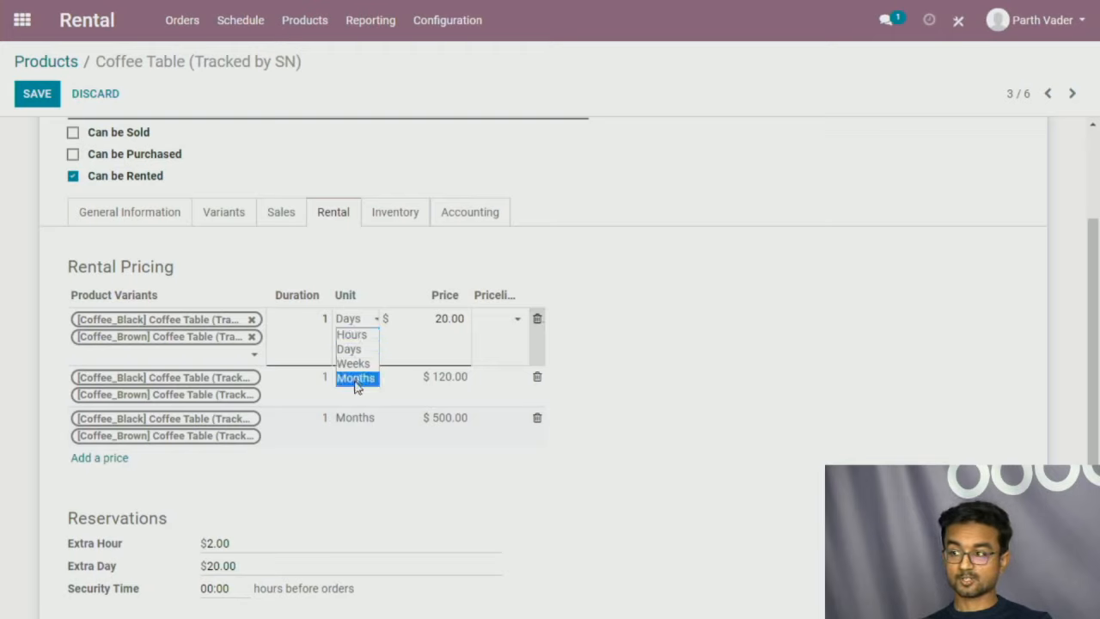
left_click(350, 350)
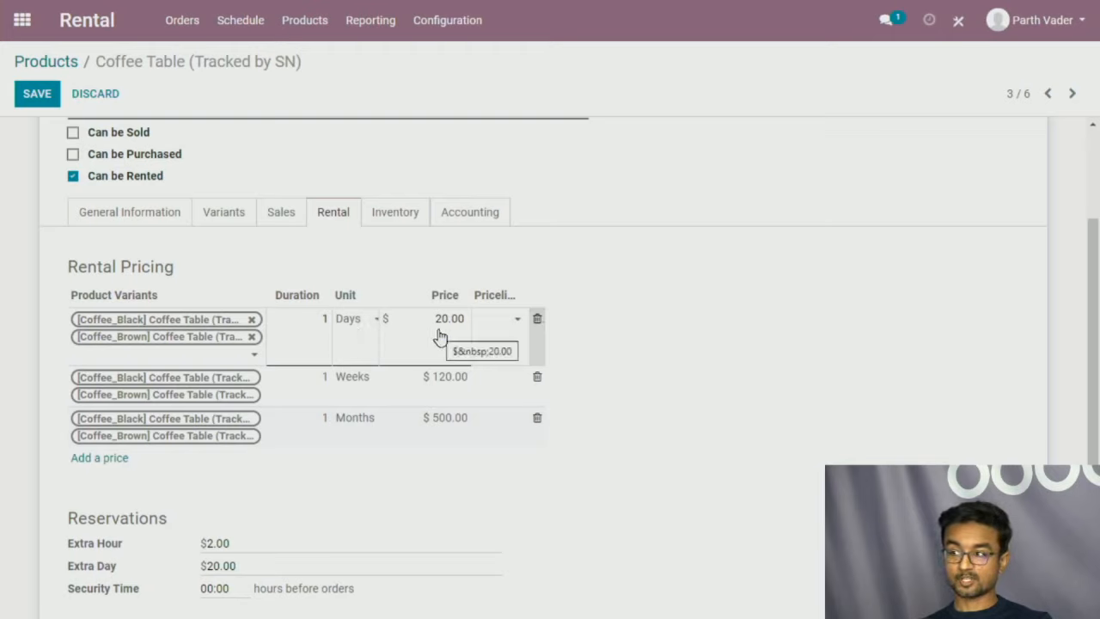
left_click(516, 319)
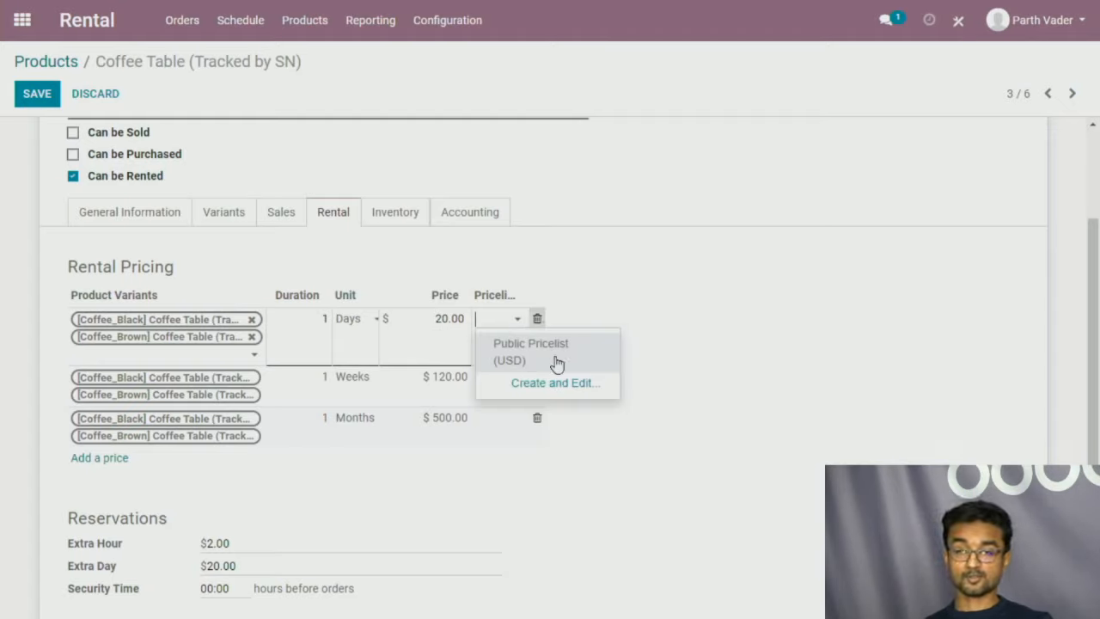
left_click(741, 357)
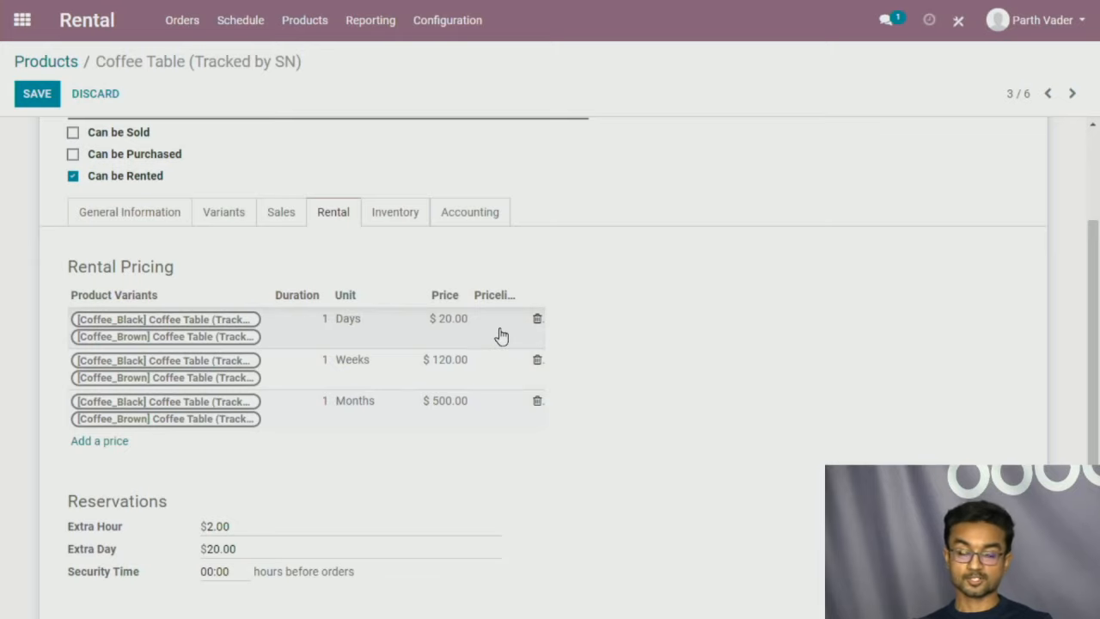
- Examine the coffee table's reservation settings for extra hour, extra day and security time
scroll(621, 339, "down", 2)
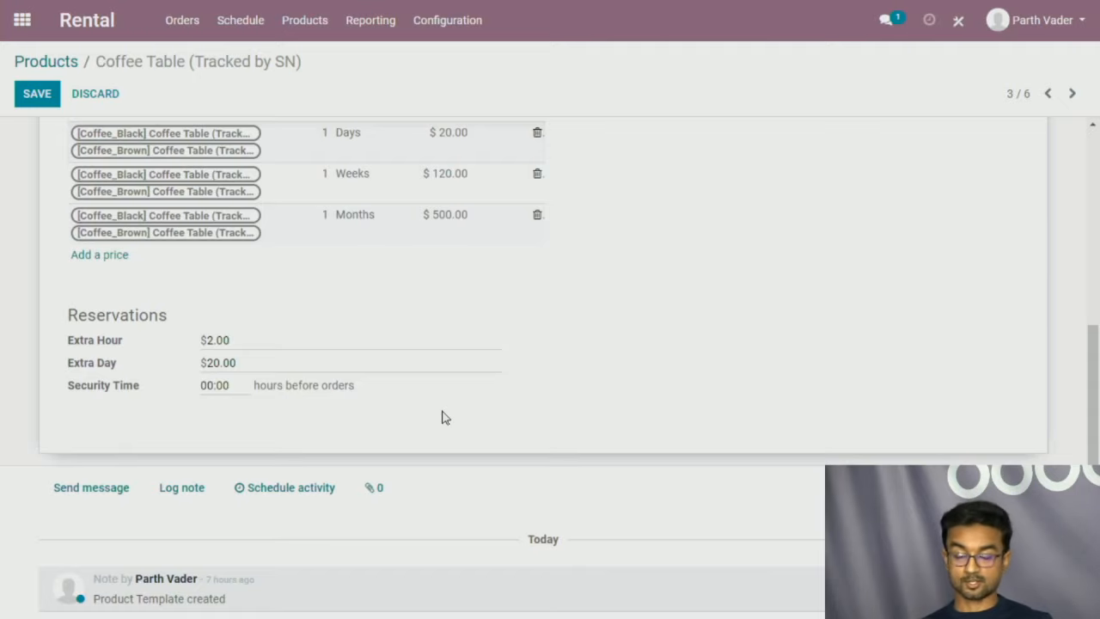
scroll(455, 396, "up", 1)
scroll(467, 378, "down", 1)
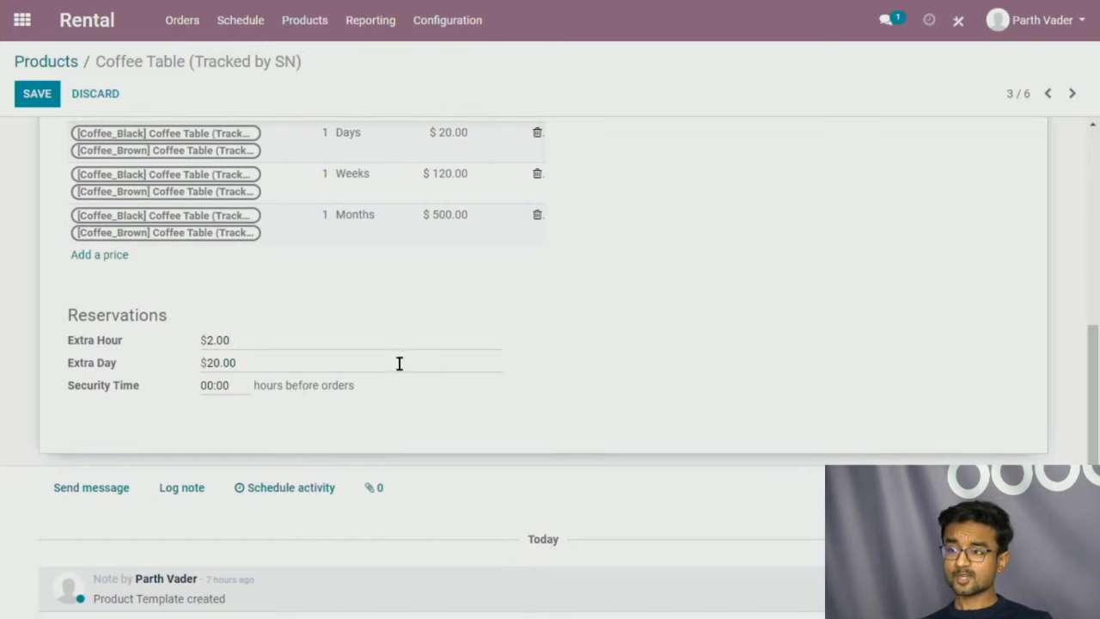
scroll(773, 441, "up", 5)
scroll(739, 464, "down", 5)
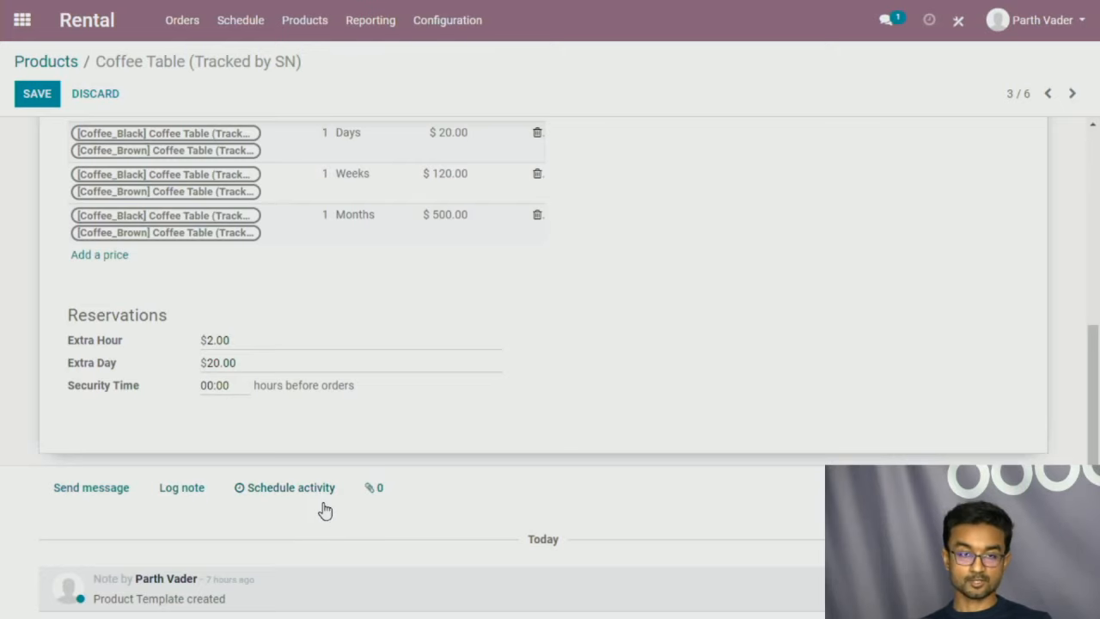
- Review the product's additional related-record shortcuts and its Can be Rented option
scroll(507, 472, "up", 10)
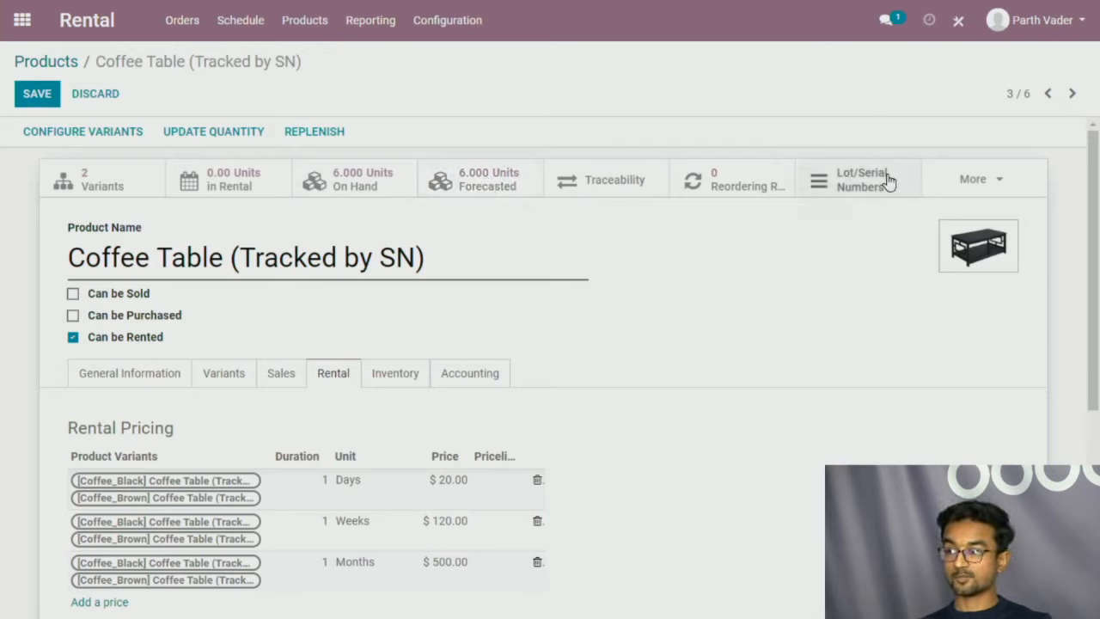
left_click(973, 180)
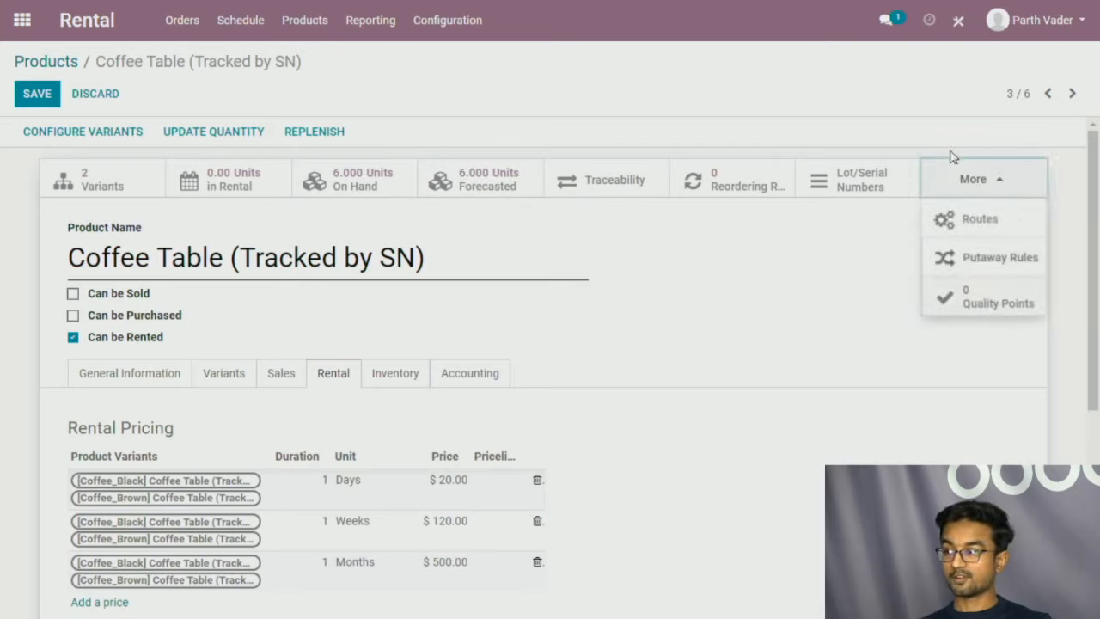
left_click(824, 263)
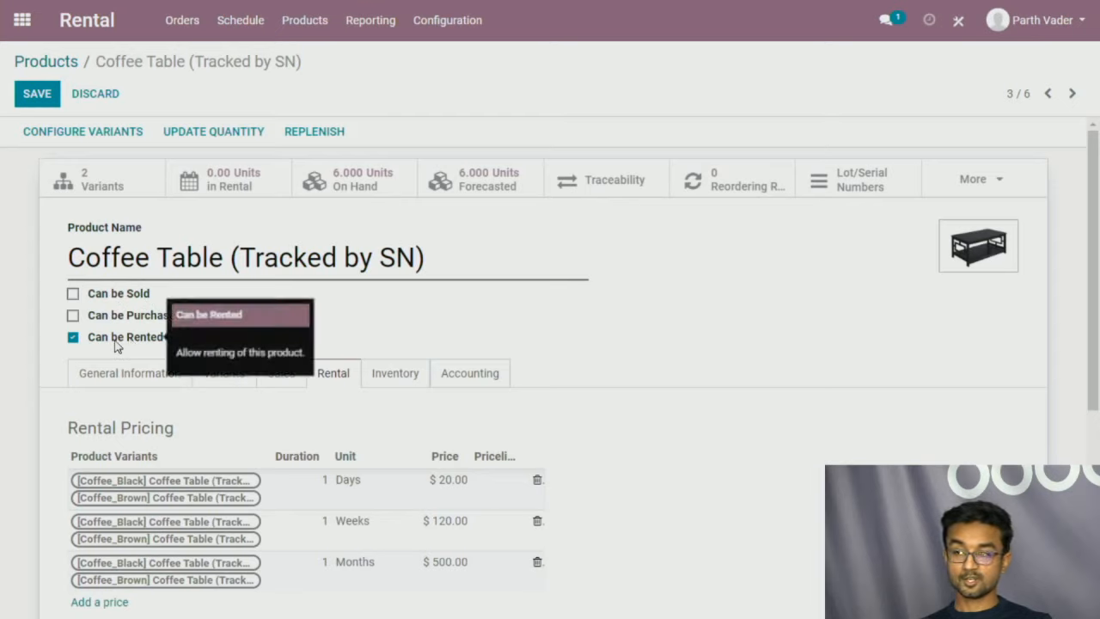
left_click_drag(86, 344, 166, 343)
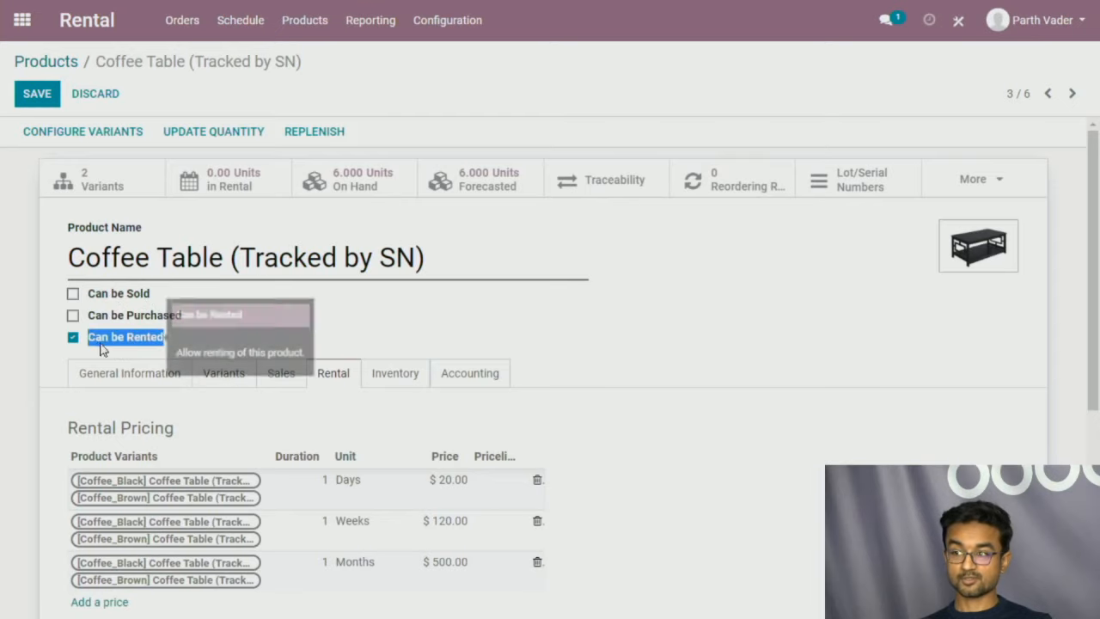
- Save the coffee table product and return to the rental products list
left_click(37, 94)
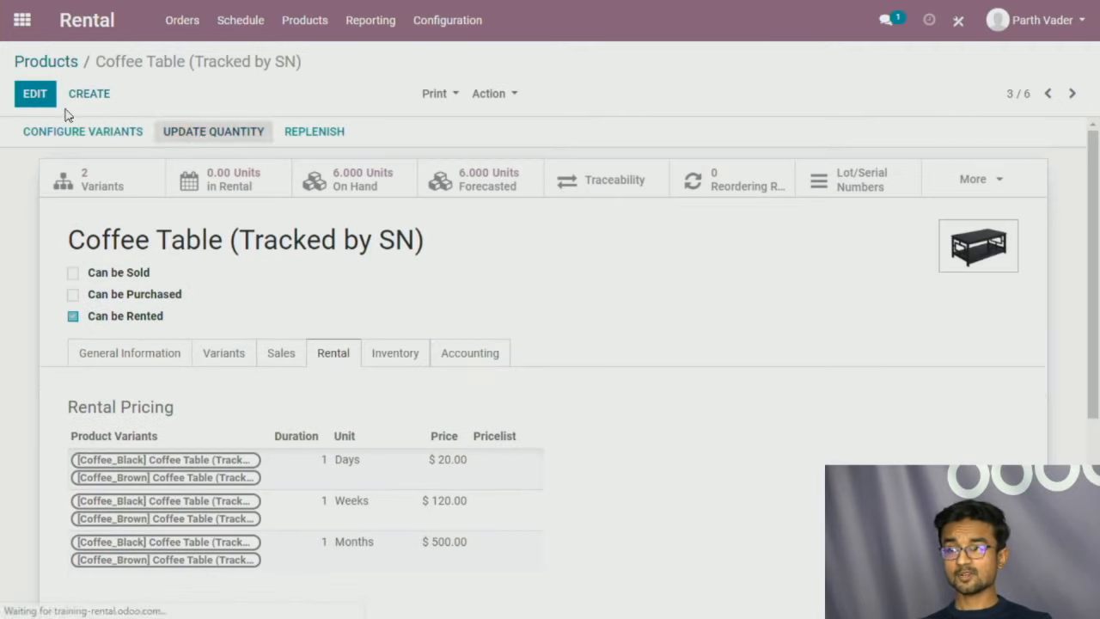
left_click(58, 61)
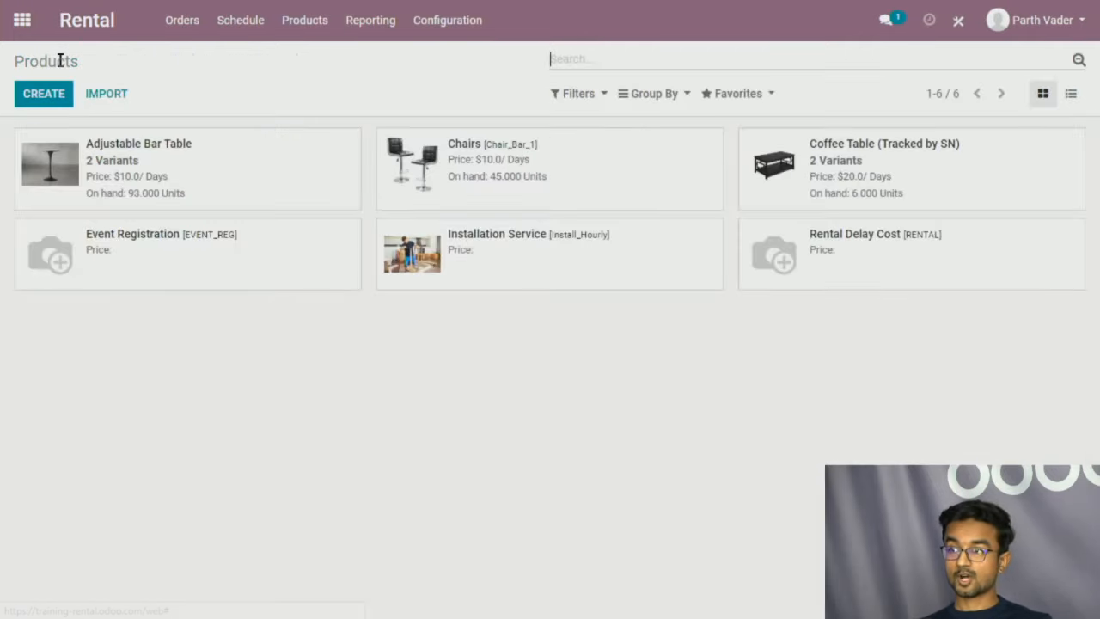
- Create a new rental order and assign the first suggested contact as its customer
left_click(192, 29)
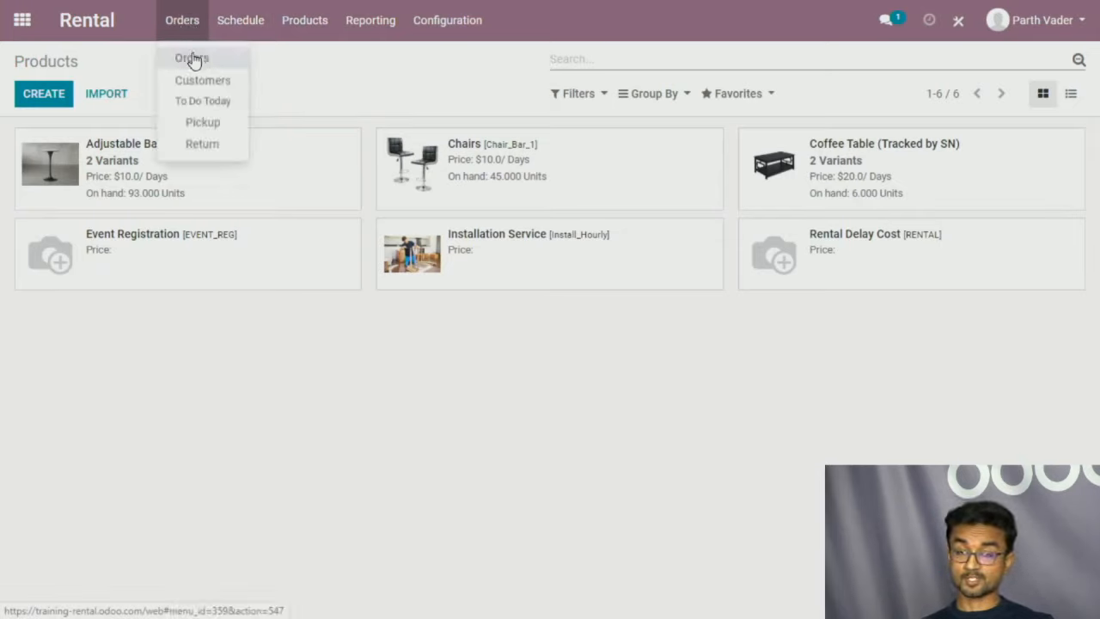
left_click(193, 58)
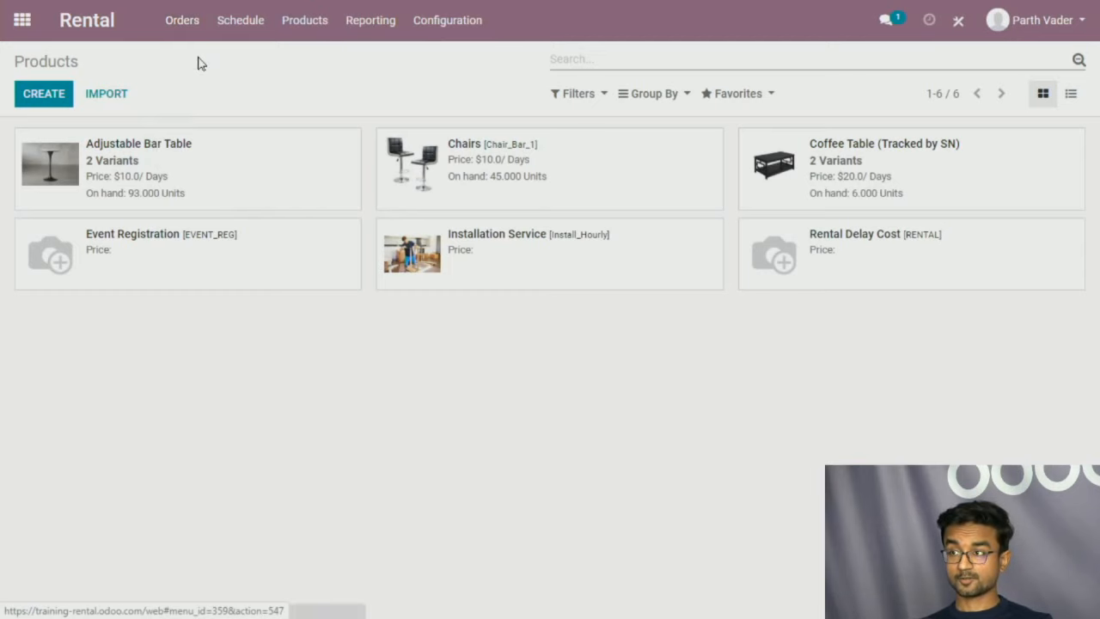
left_click(44, 97)
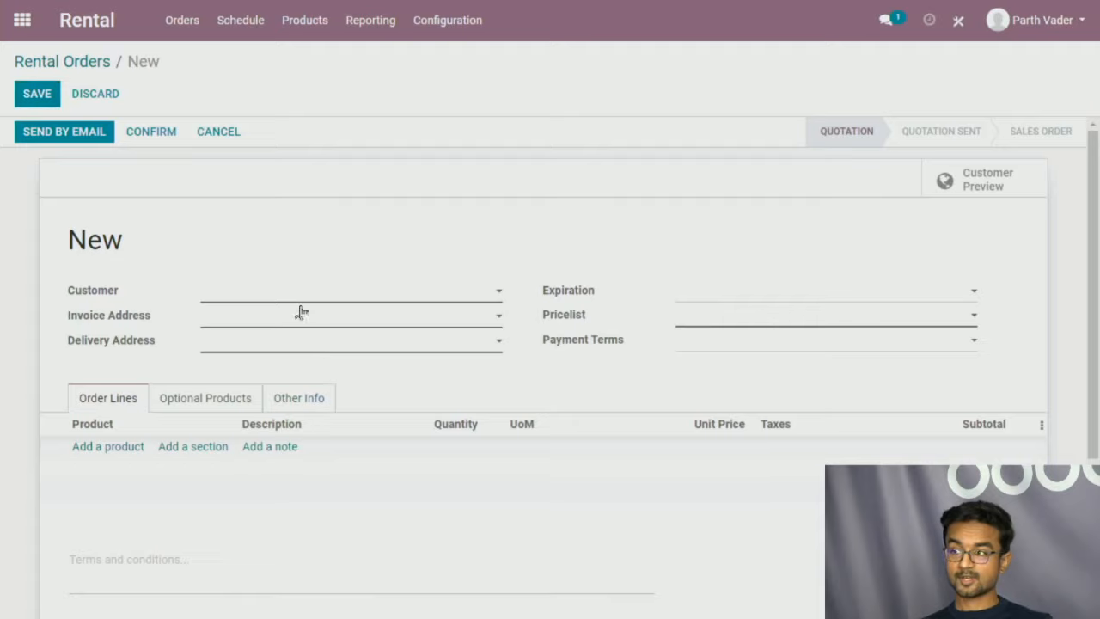
left_click(304, 297)
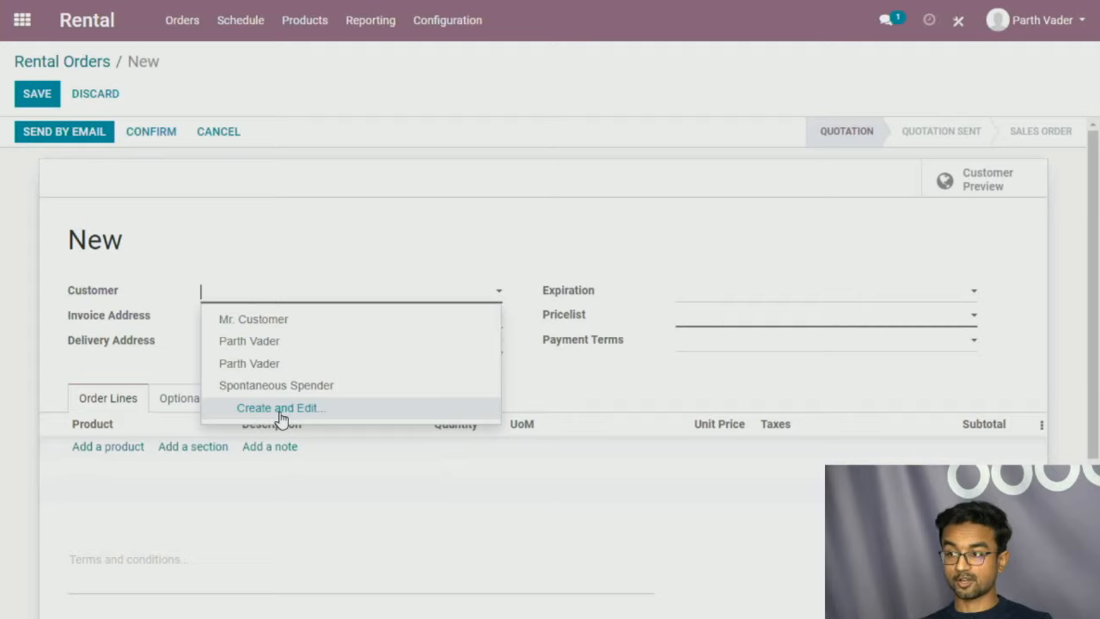
left_click(294, 321)
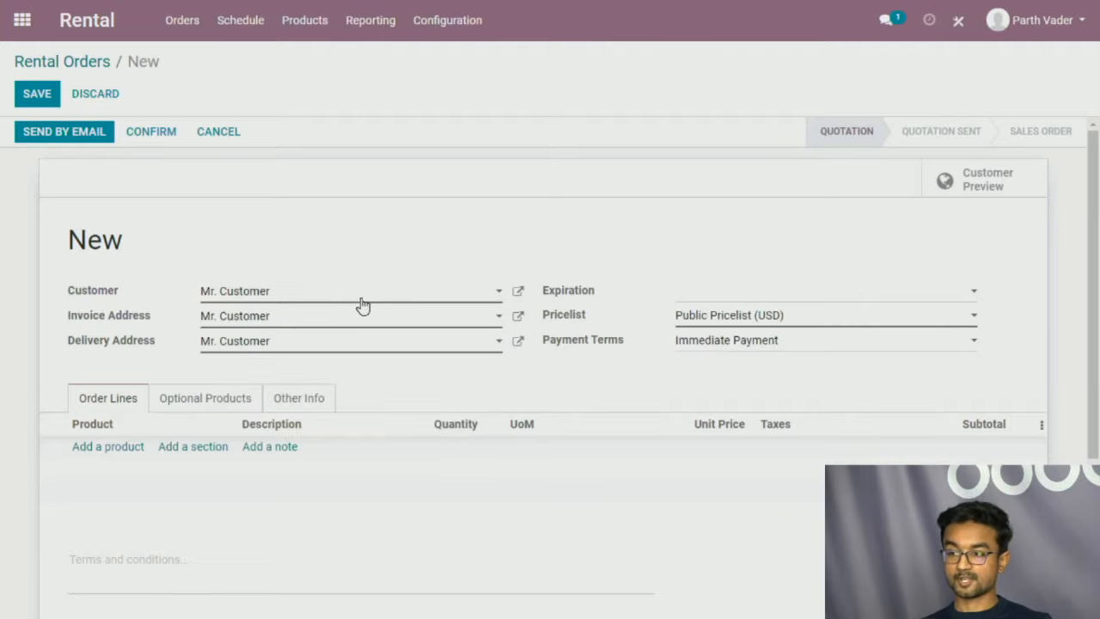
- Add an order line for the Adjustable Bar Table in White with a quantity of 3
left_click(101, 450)
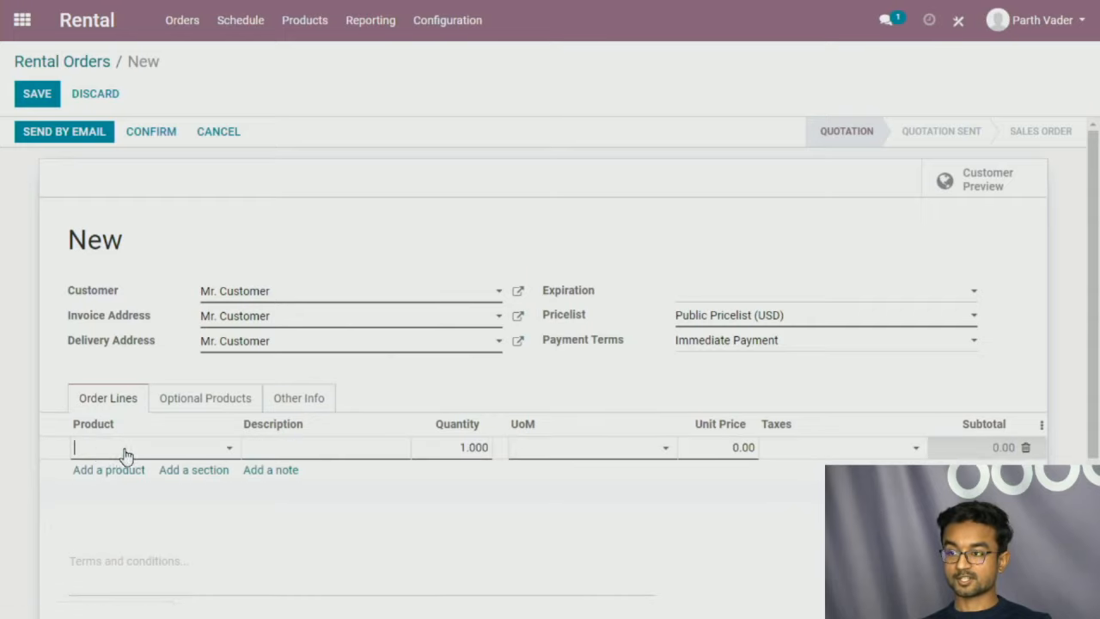
left_click(123, 453)
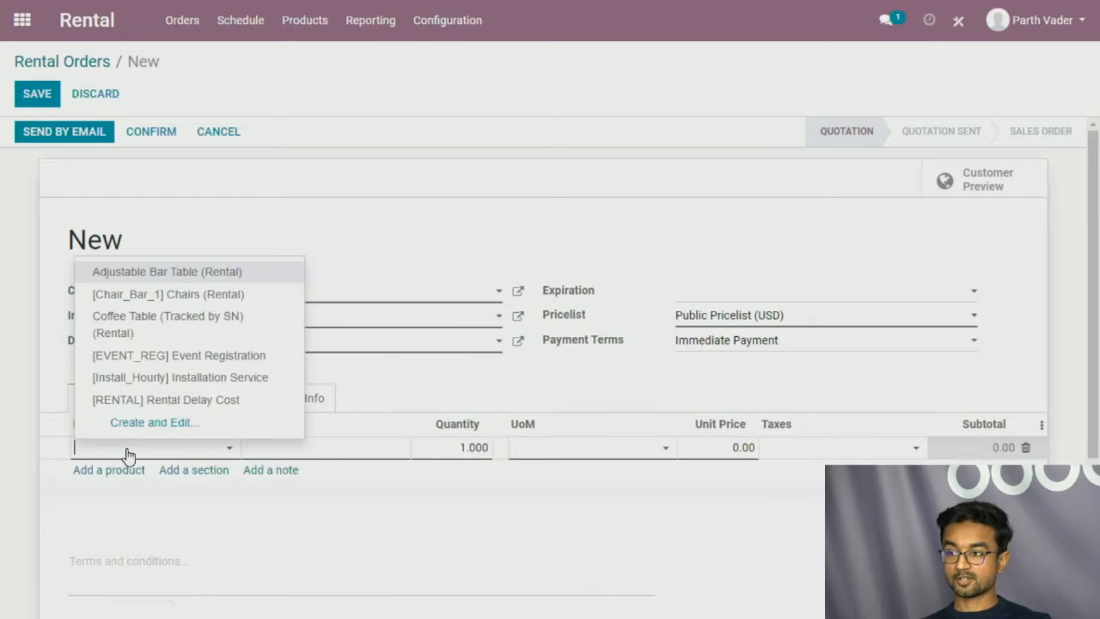
left_click(236, 273)
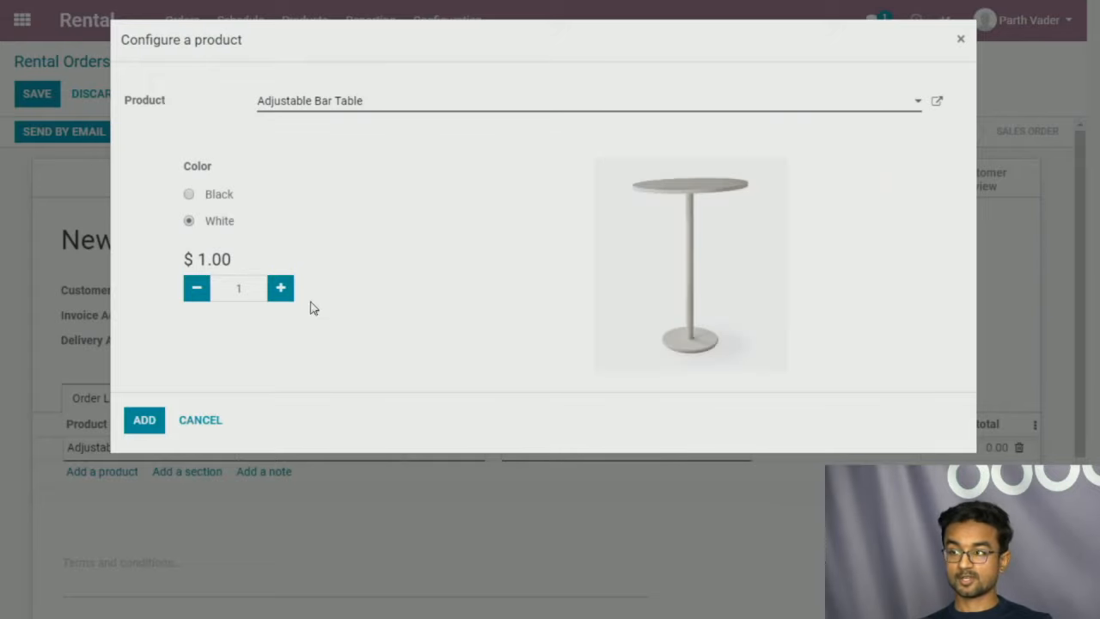
left_click(281, 290)
left_click(281, 289)
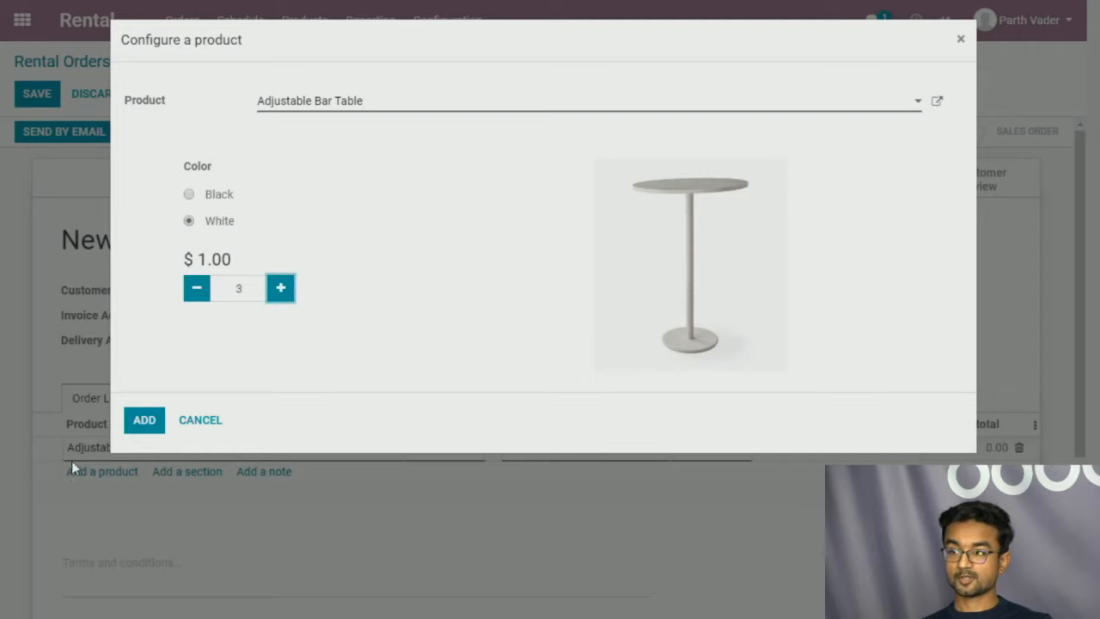
left_click(145, 421)
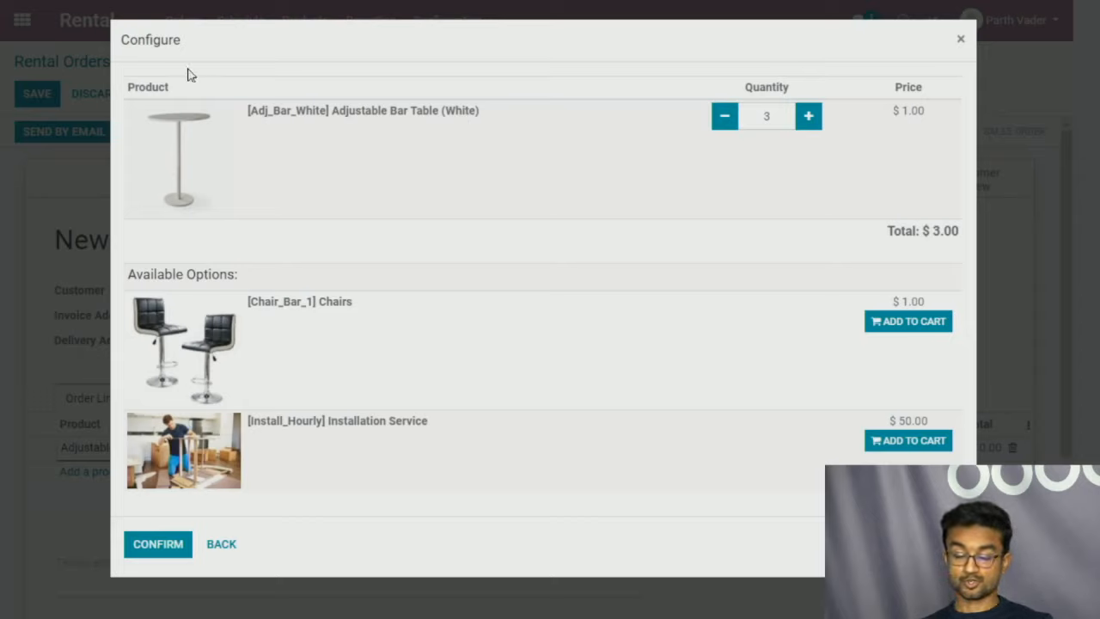
- Include the optional Chairs with the bar tables and set their quantity to 6
left_click(915, 325)
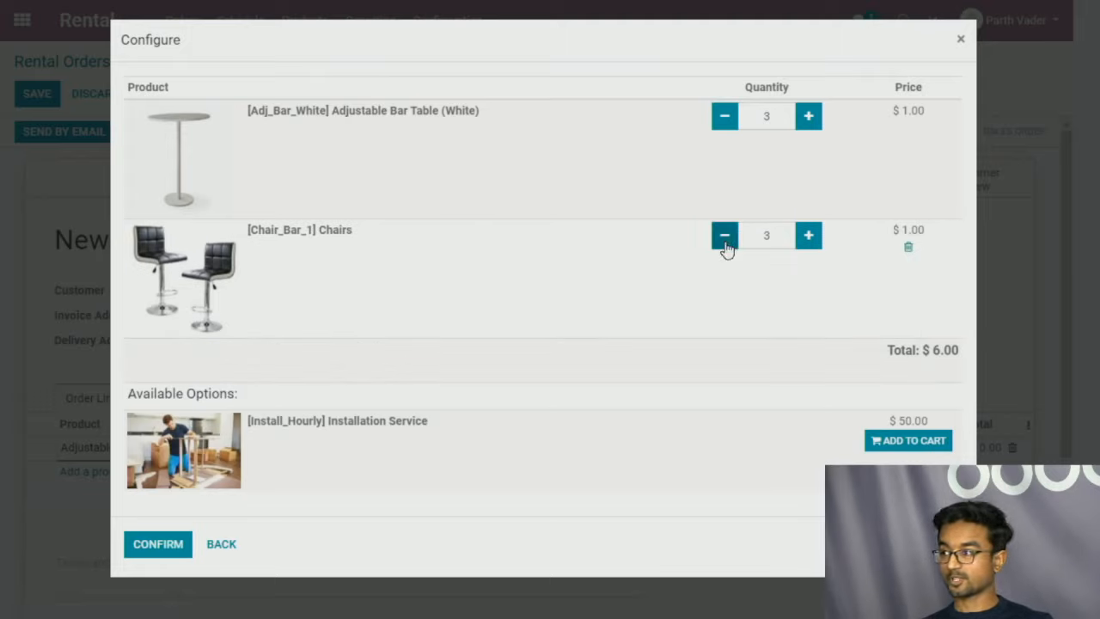
left_click(807, 241)
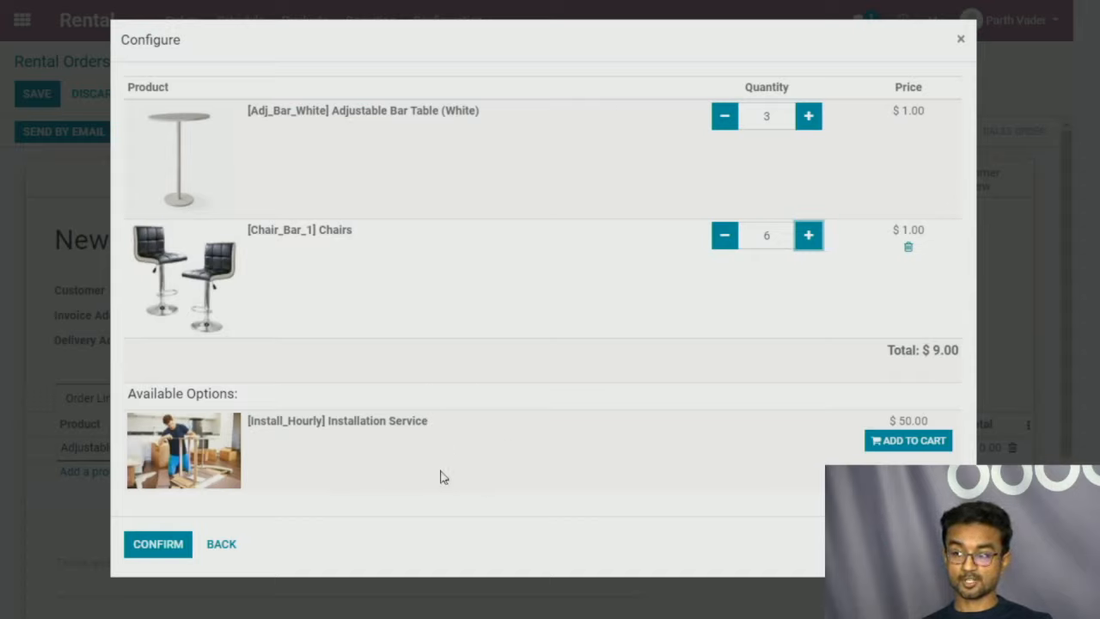
- Include the optional Installation Service with a quantity of 1 and confirm the product configuration
left_click(911, 439)
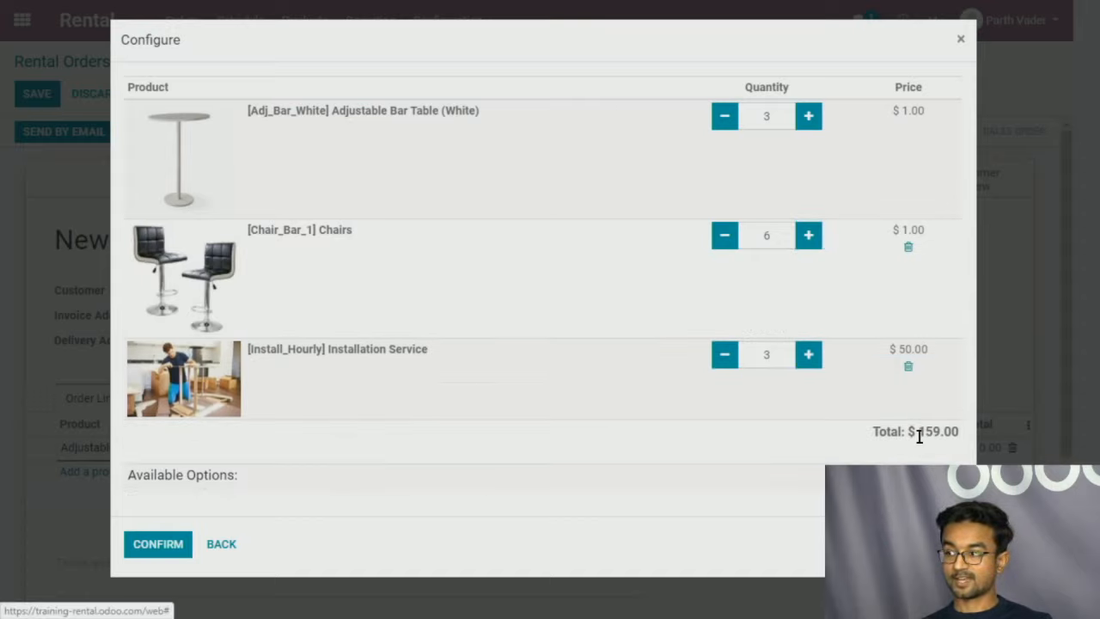
left_click(724, 359)
left_click(724, 359)
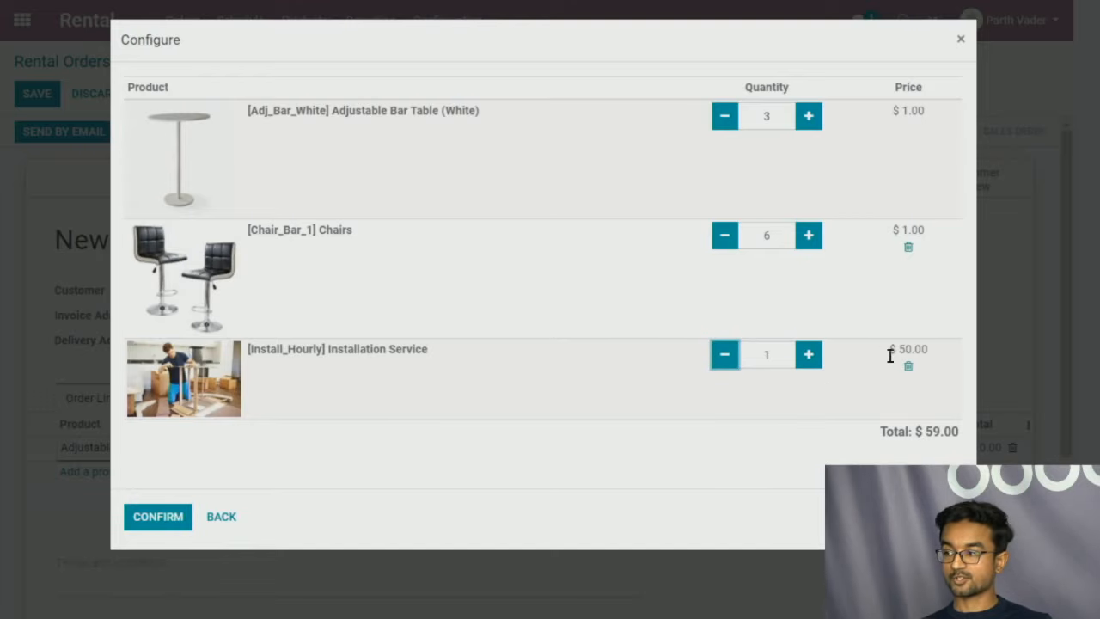
left_click(159, 516)
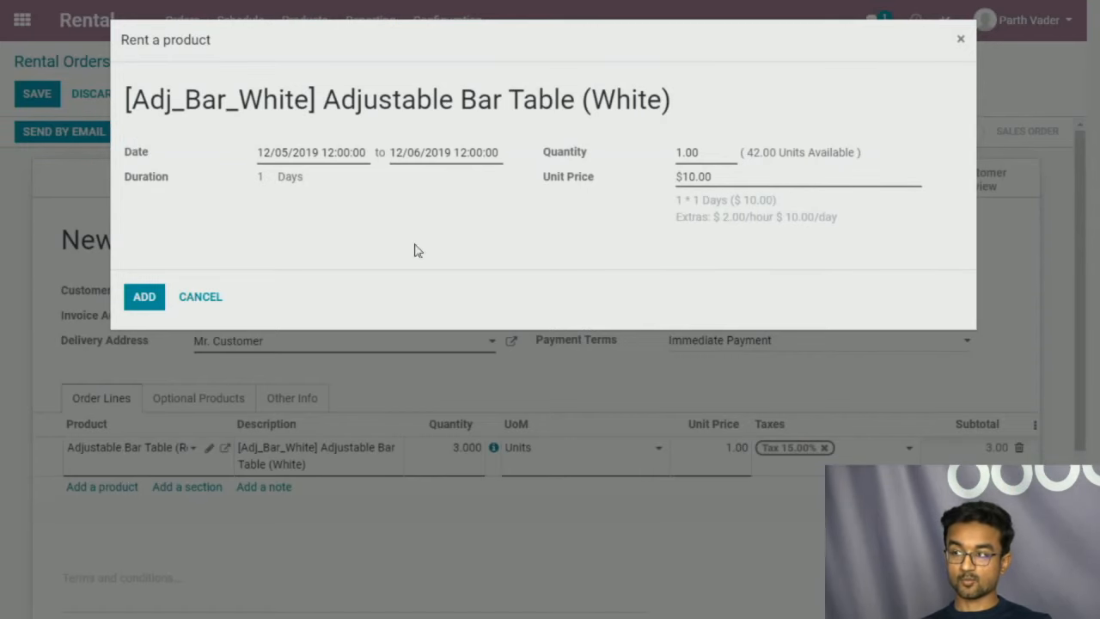
- Set the bar table's rental period from 12/05/2019 to 12/18/2019
left_click(328, 156)
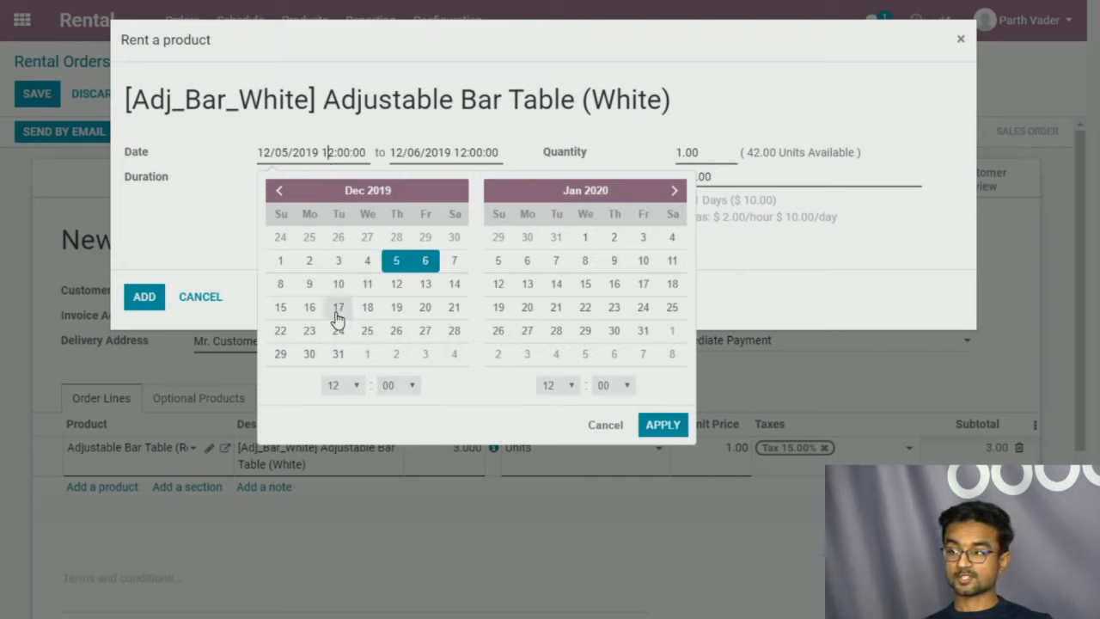
left_click(396, 265)
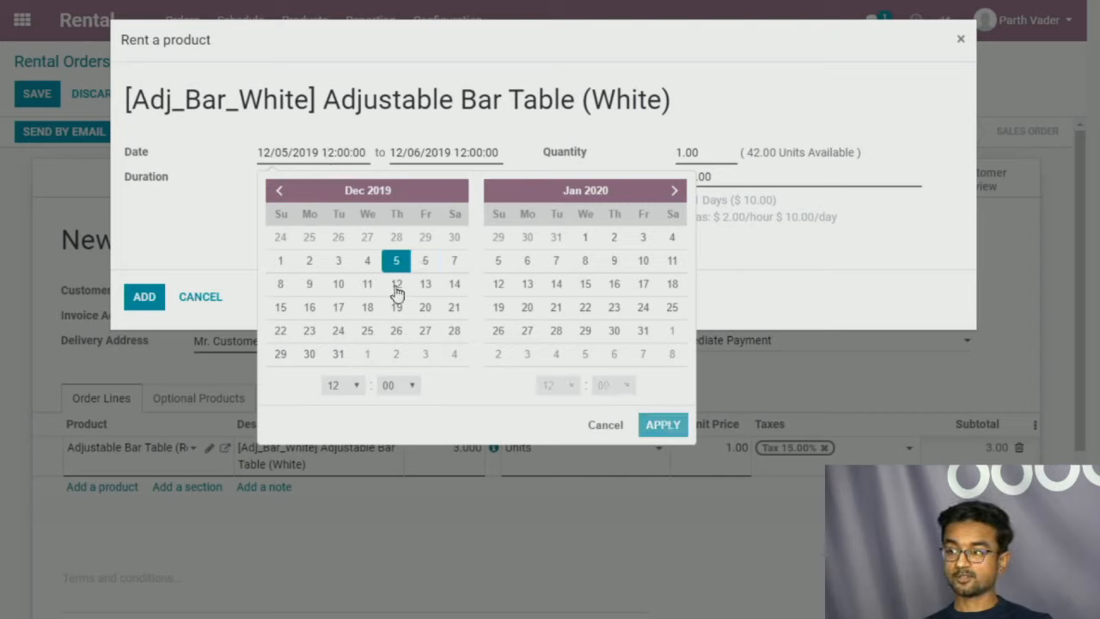
left_click(368, 309)
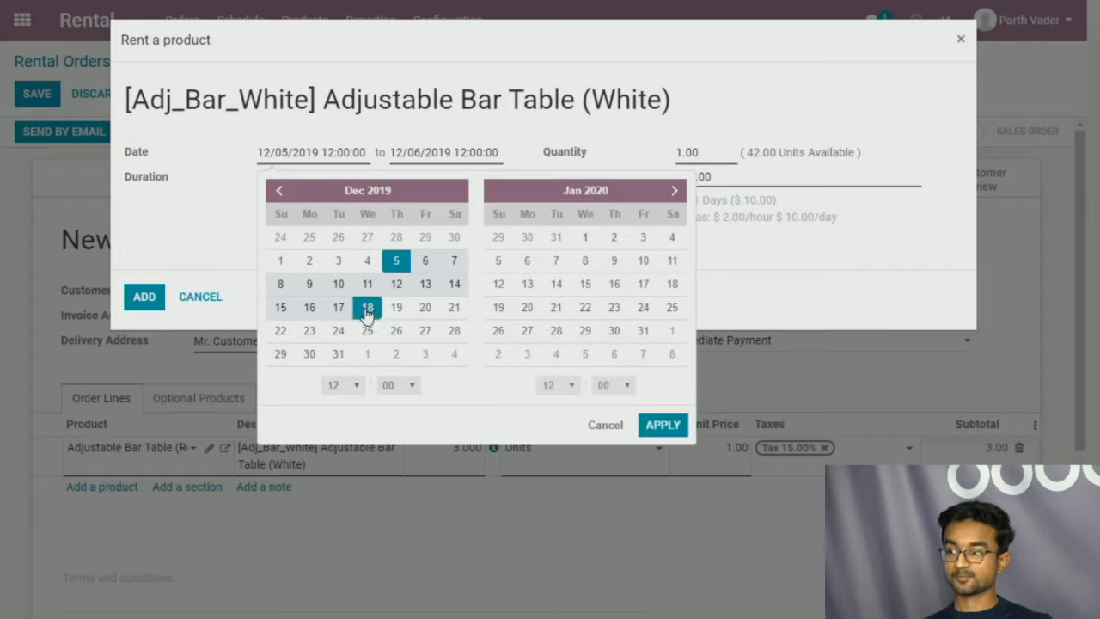
left_click(667, 423)
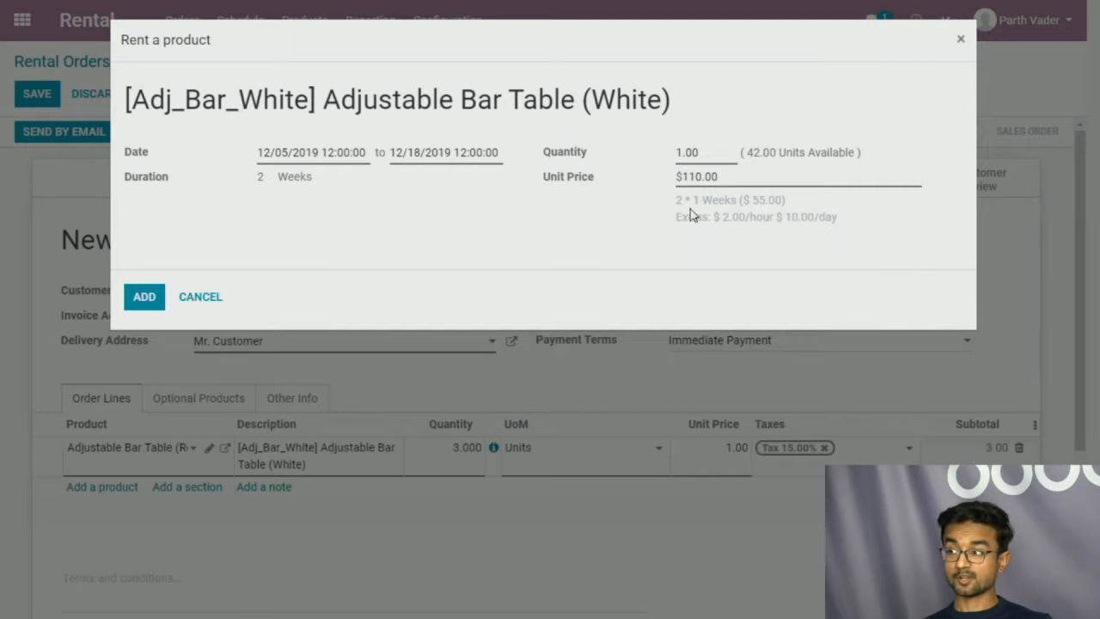
- Examine how the bar table's unit price is computed for the chosen rental period
mouse_move(756, 197)
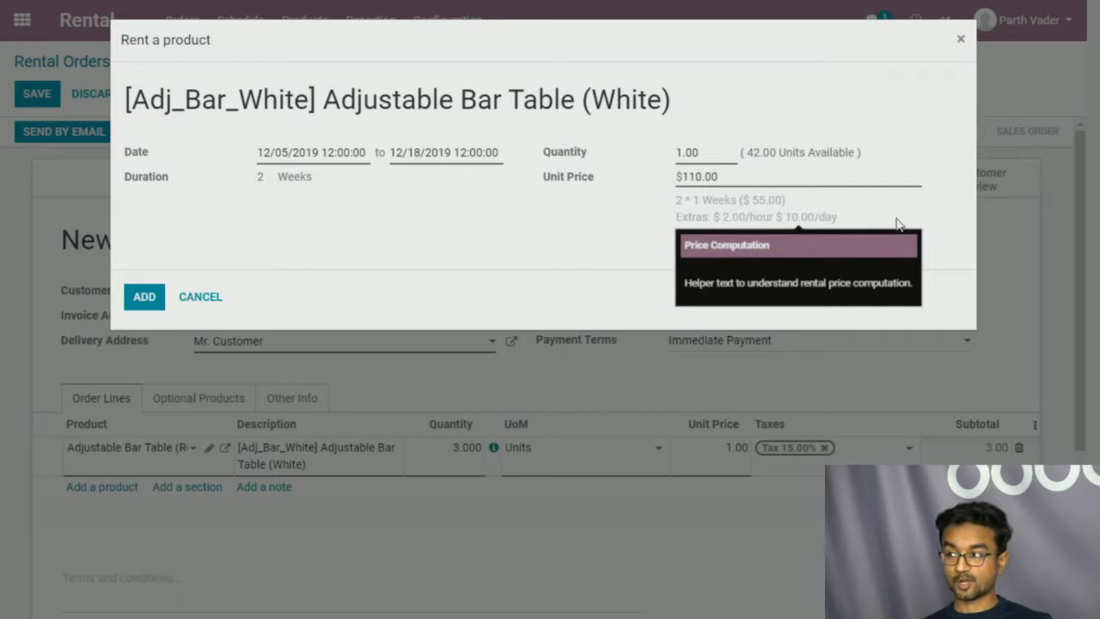
left_click(325, 162)
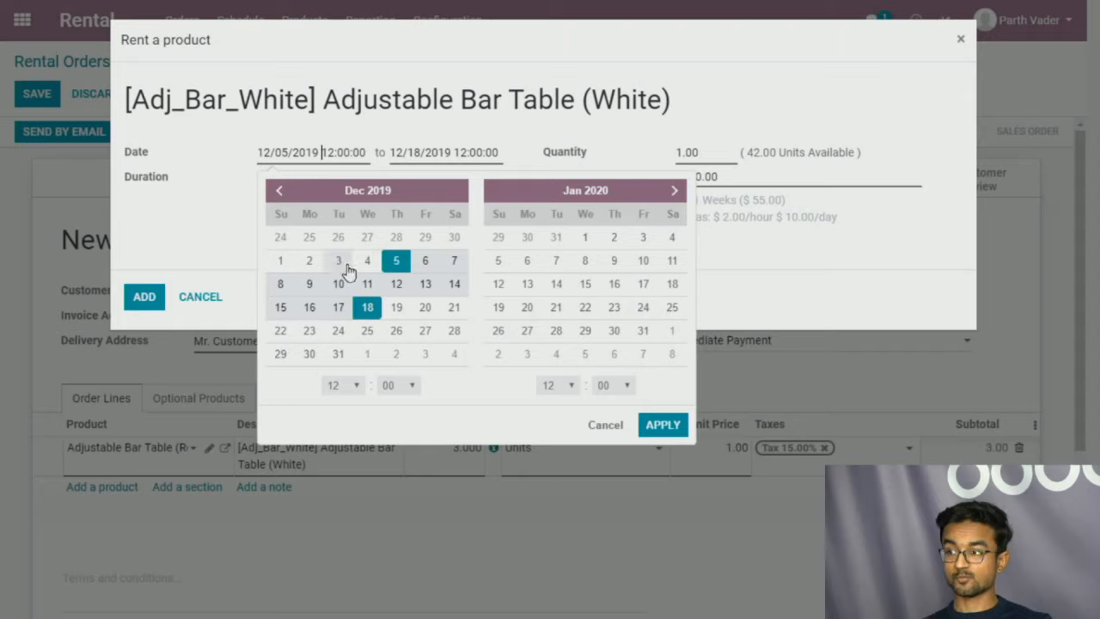
left_click(695, 178)
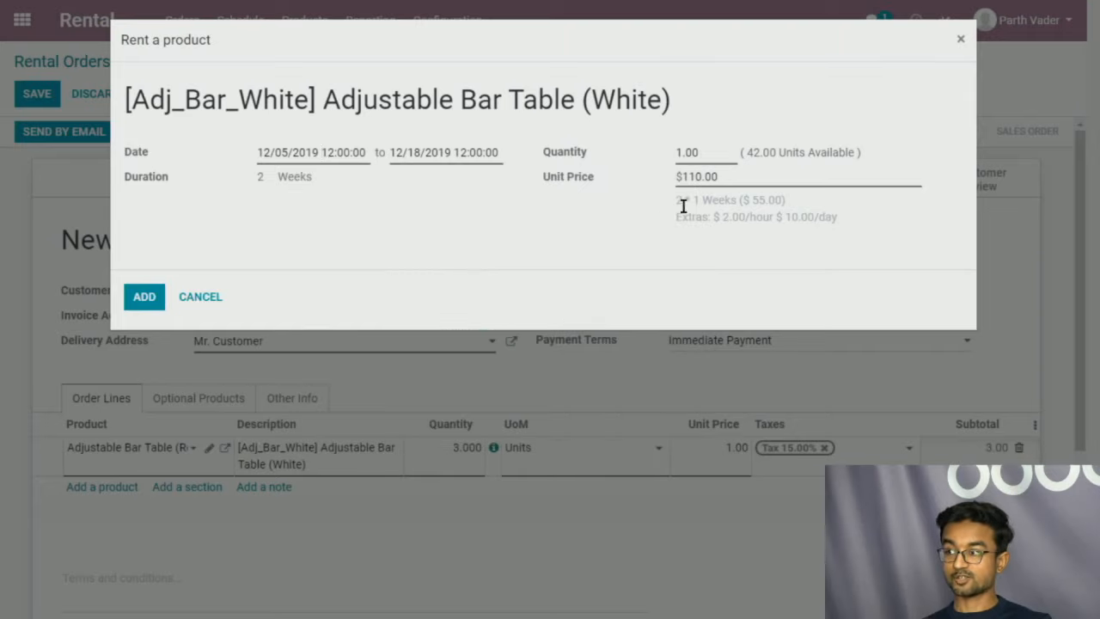
left_click_drag(701, 199, 727, 199)
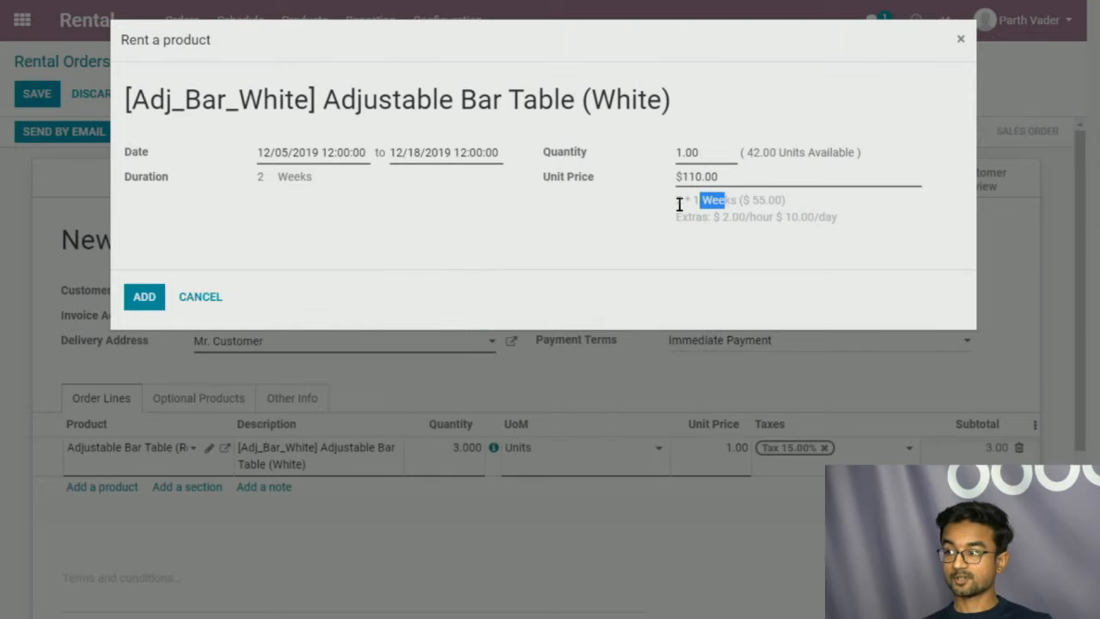
- Set the bar table's rental period from 12/05/2019 to 01/22/2020 and add the rental to the order
left_click(344, 155)
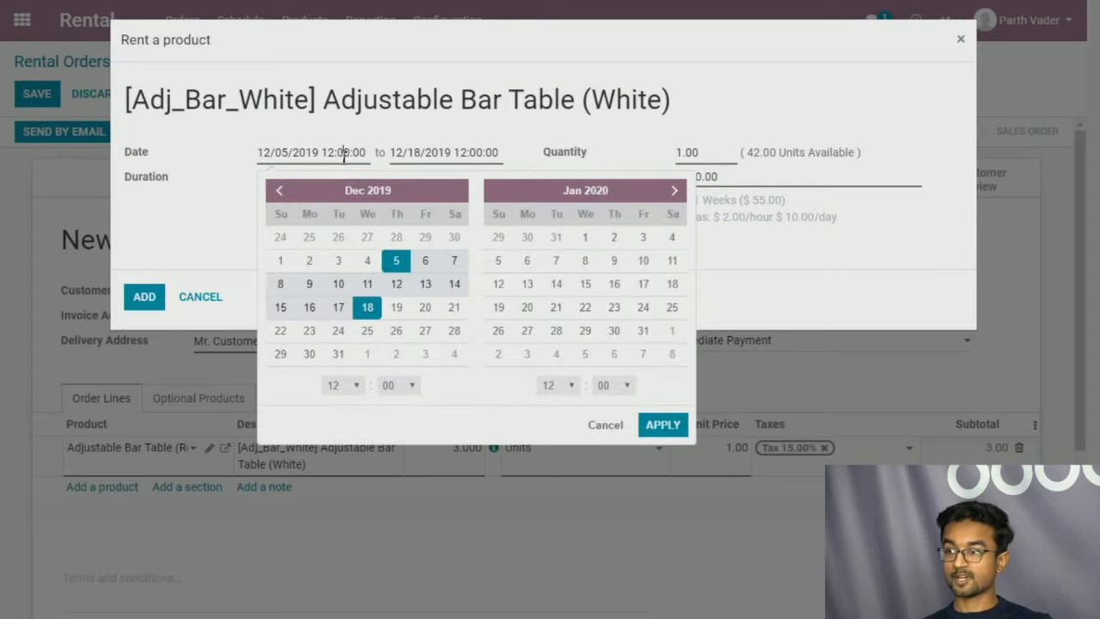
left_click(395, 260)
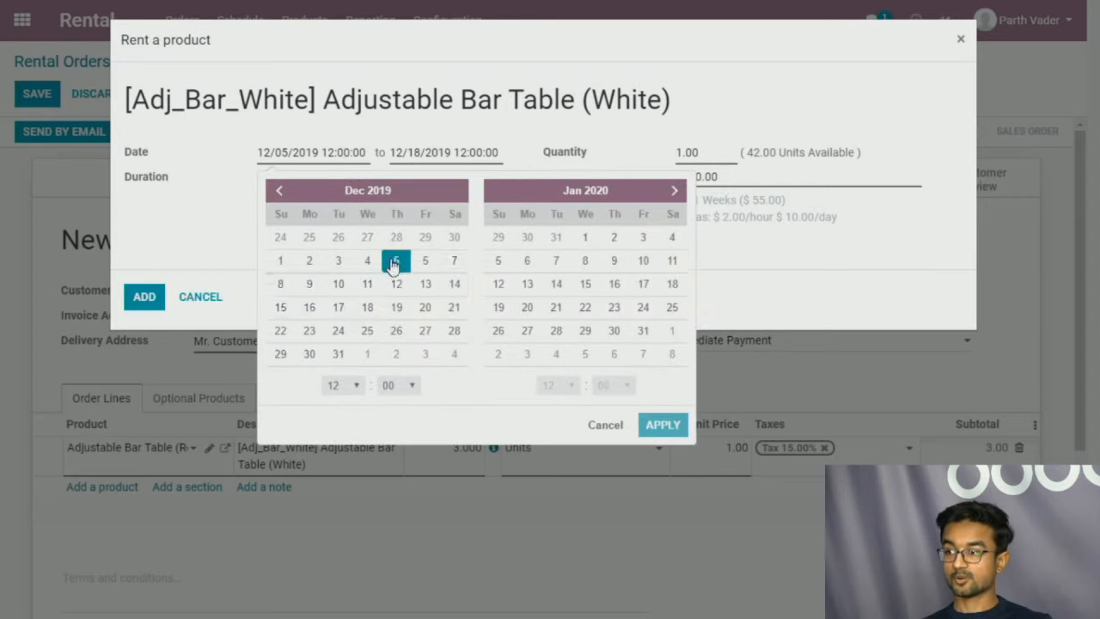
left_click(585, 307)
left_click(663, 425)
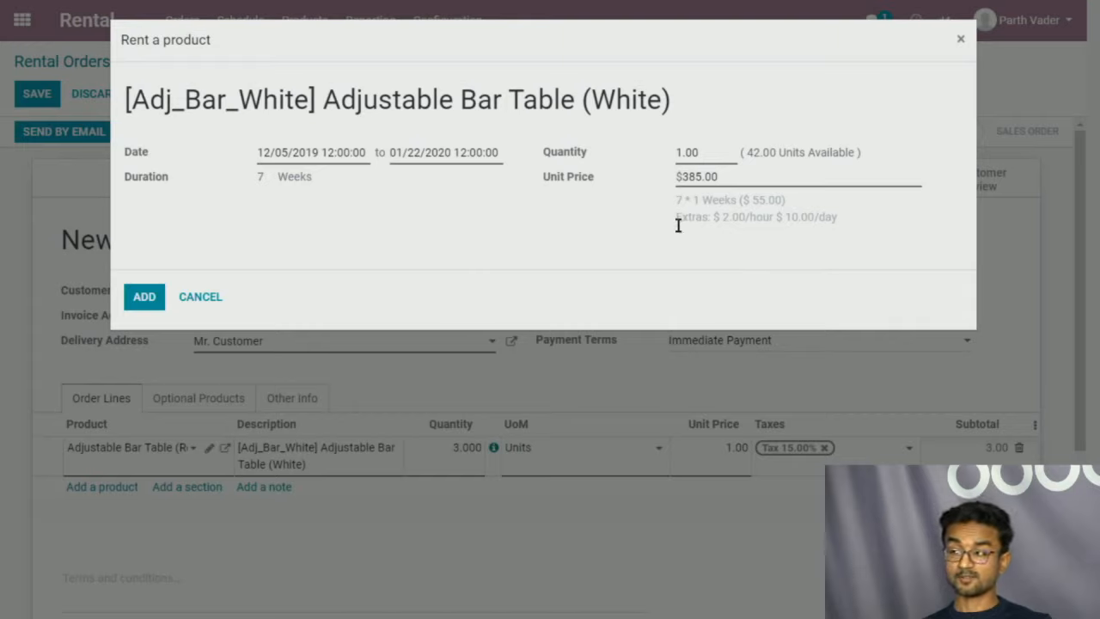
mouse_move(716, 216)
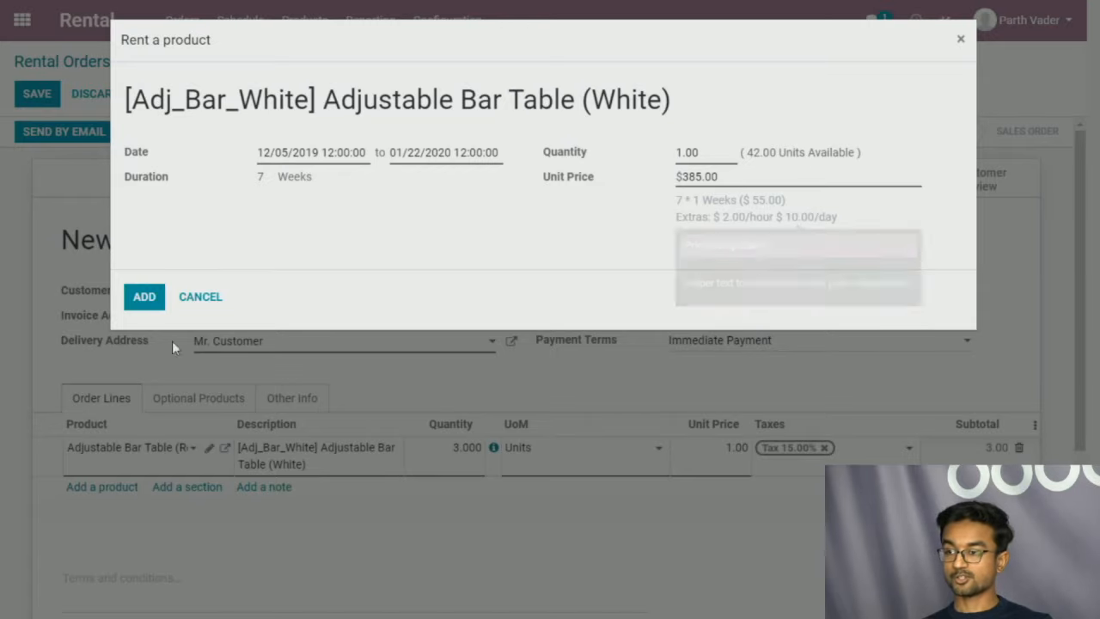
left_click(142, 300)
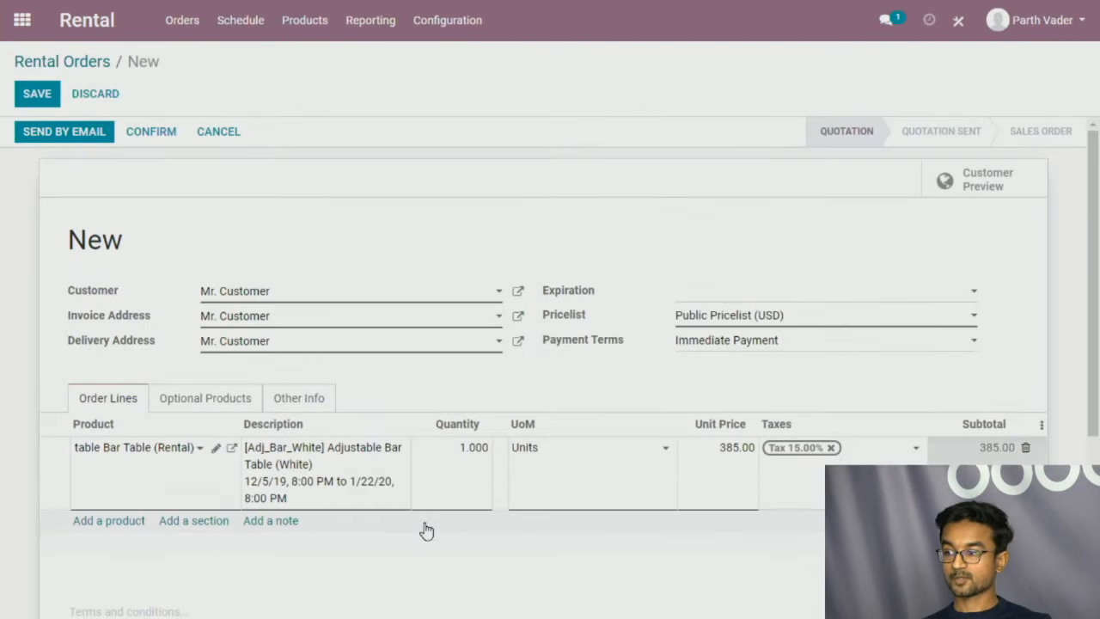
- Review the order lines, including the chairs' stock availability and the optional columns
scroll(426, 529, "down", 1)
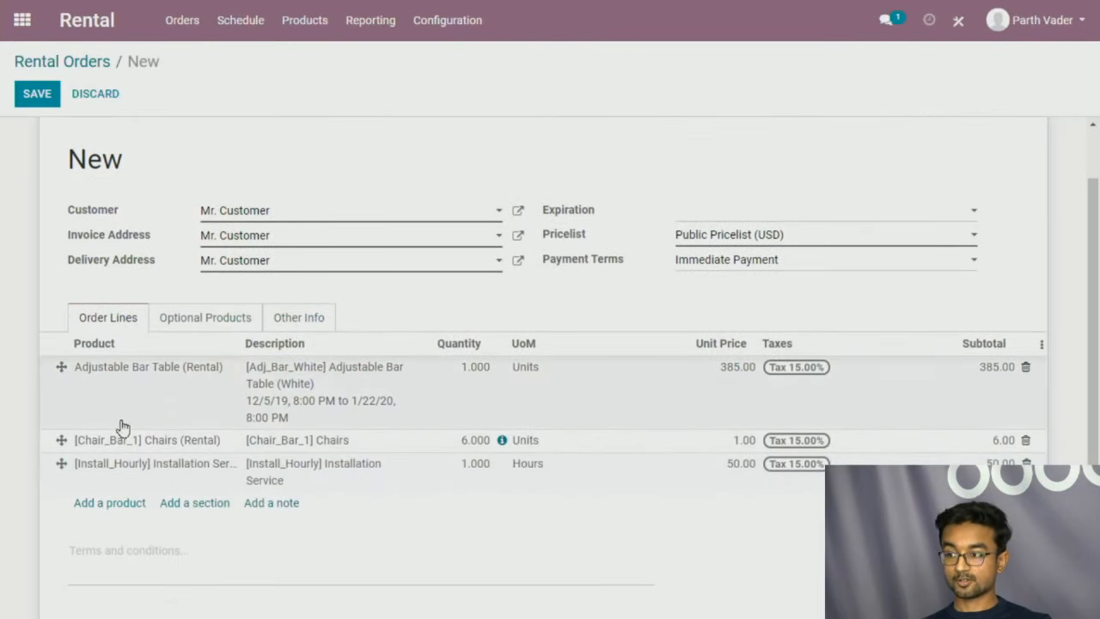
left_click(502, 442)
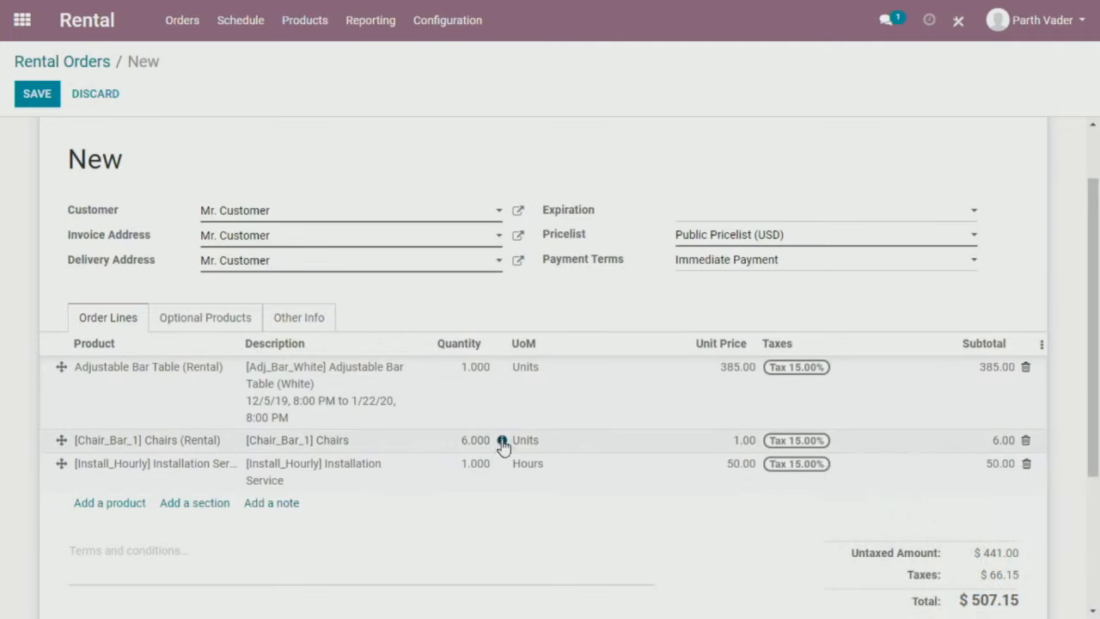
left_click(502, 442)
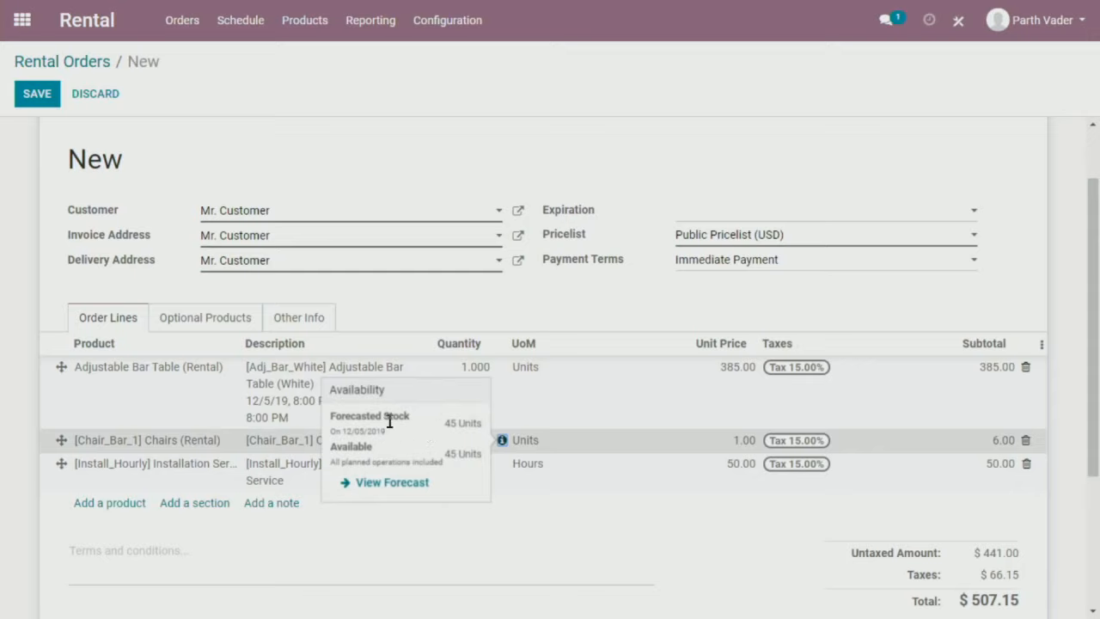
left_click(1042, 348)
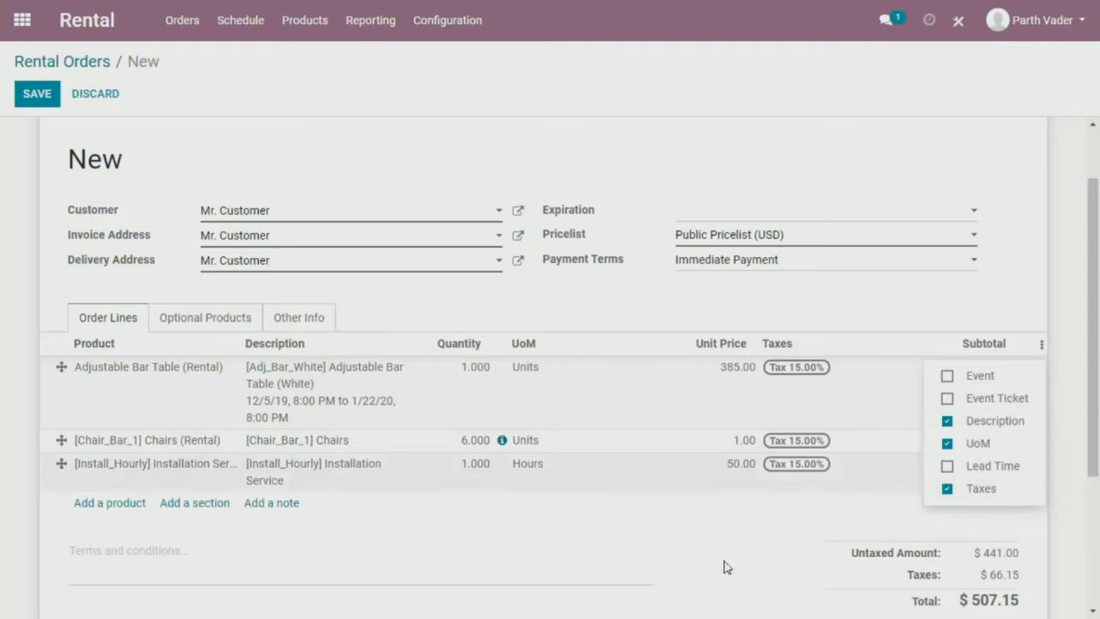
left_click(1038, 266)
scroll(639, 340, "down", 5)
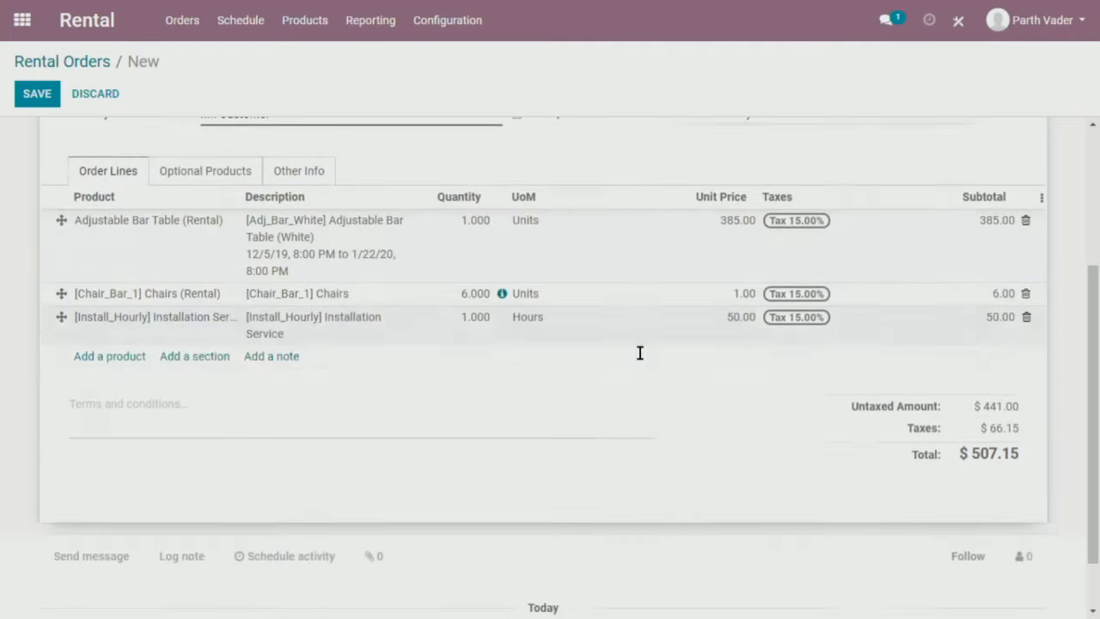
scroll(485, 408, "up", 6)
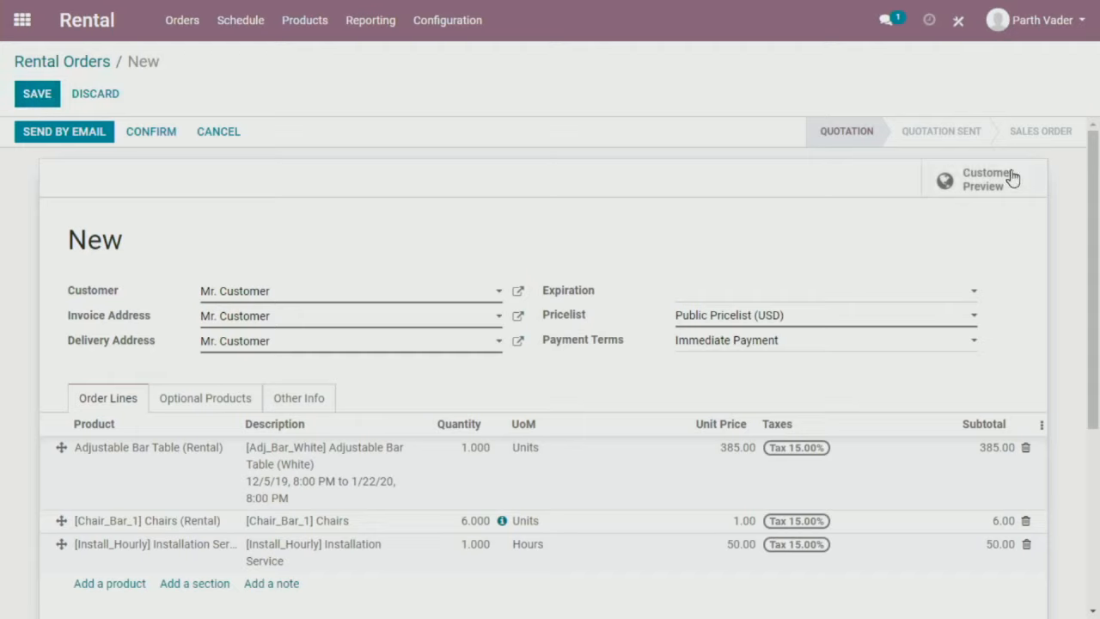
- Save the rental order and review the quotation in the customer preview
left_click(38, 96)
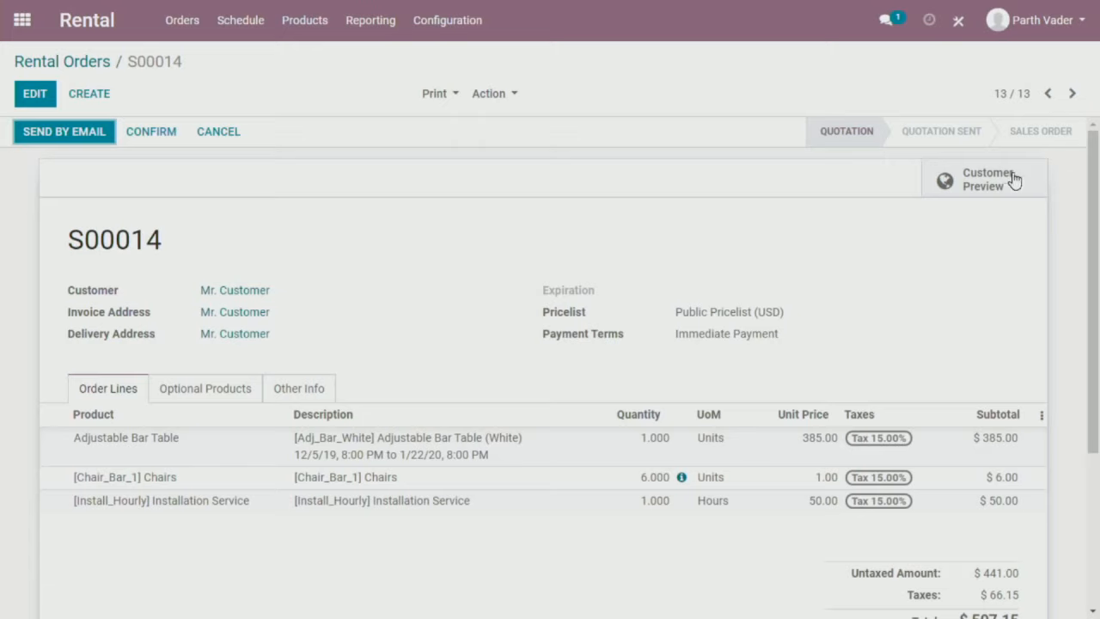
left_click(986, 180)
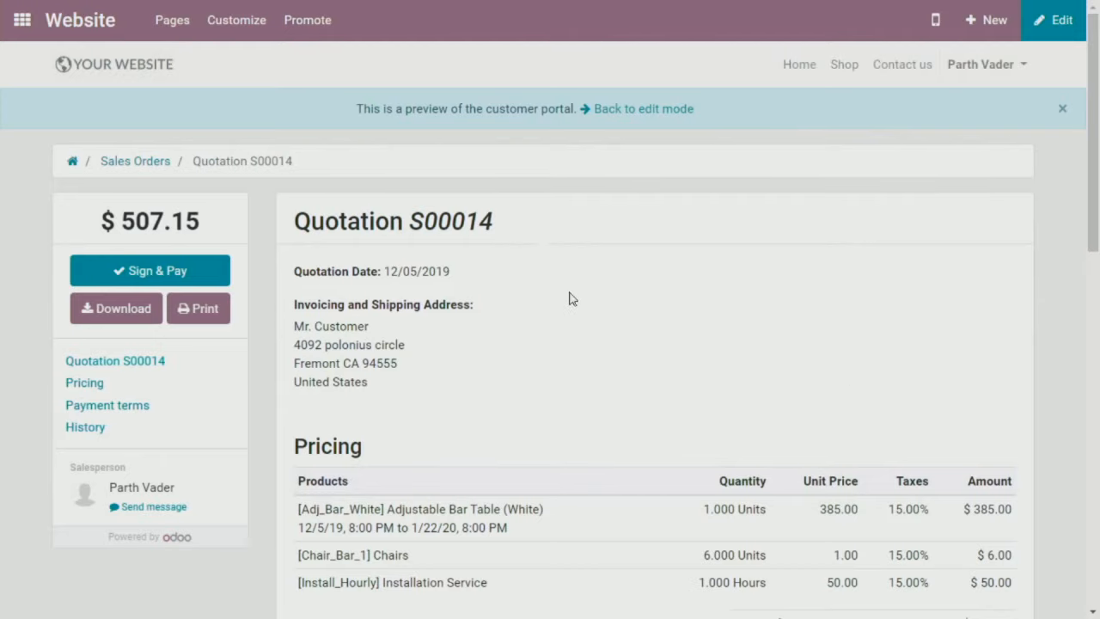
scroll(570, 297, "down", 5)
scroll(569, 317, "up", 1)
scroll(566, 322, "up", 4)
- Try to accept and sign the quotation from the customer portal with an automatically generated signature
left_click(152, 270)
left_click(378, 307)
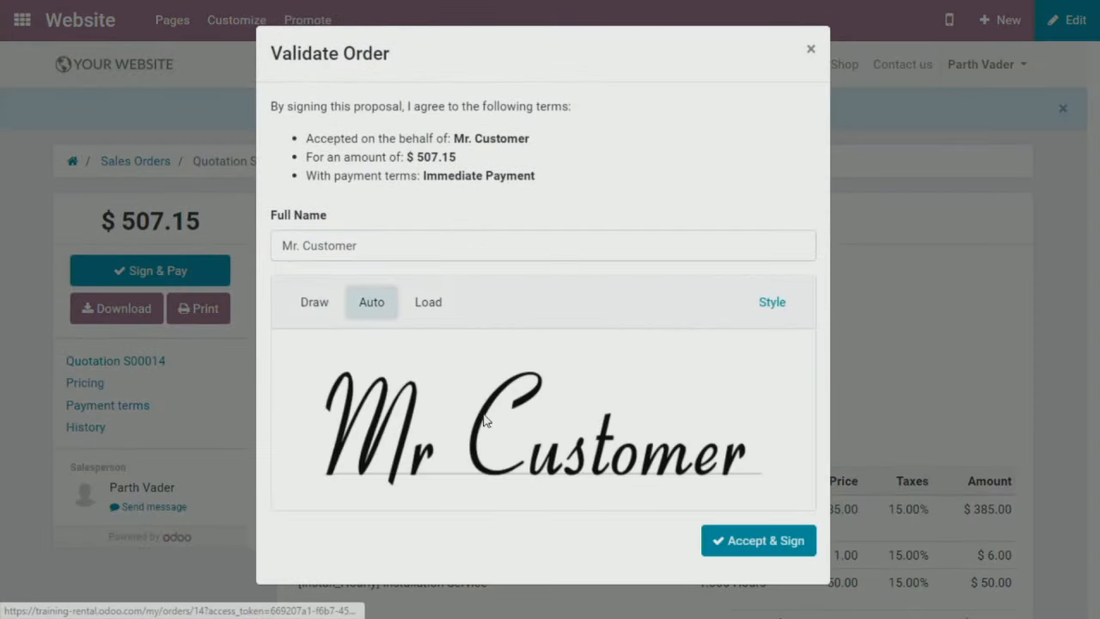
left_click(754, 550)
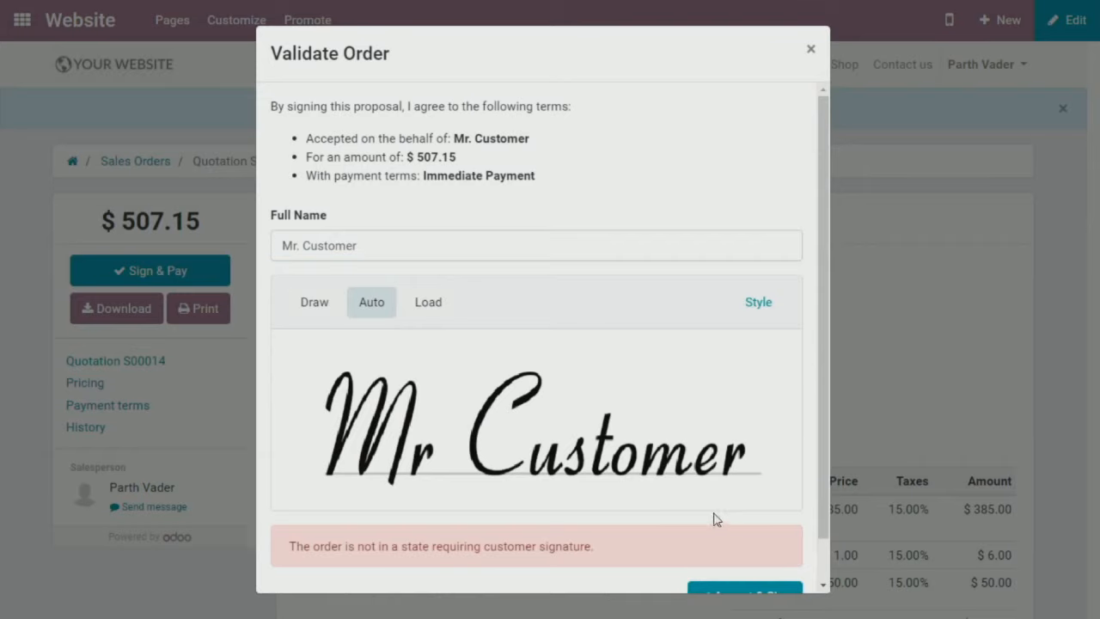
scroll(714, 519, "down", 1)
left_click(754, 550)
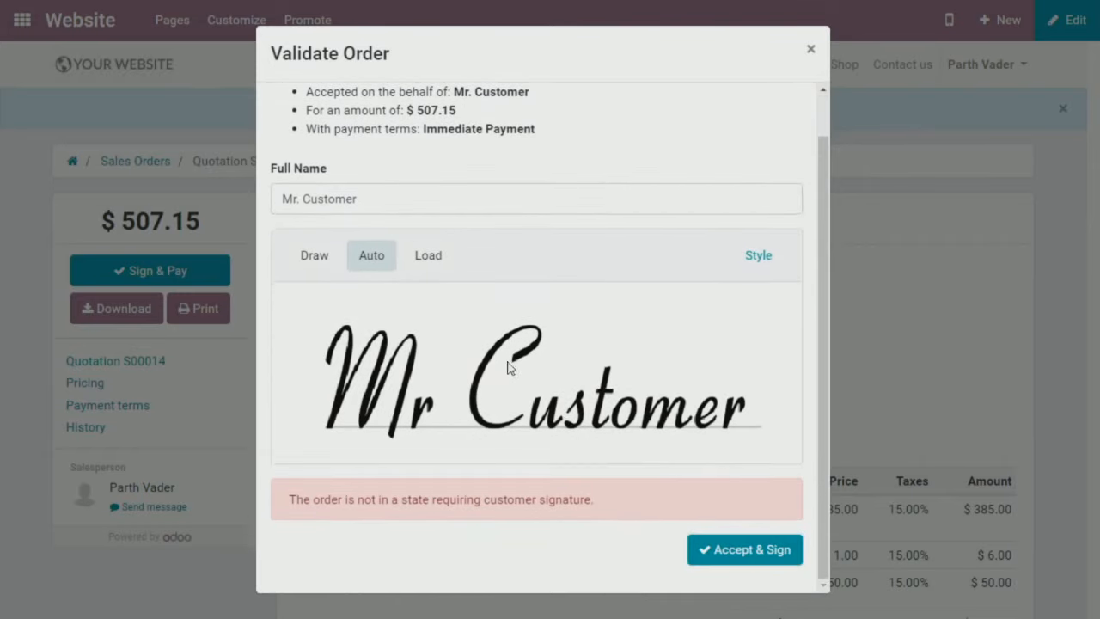
scroll(536, 402, "up", 1)
left_click(811, 49)
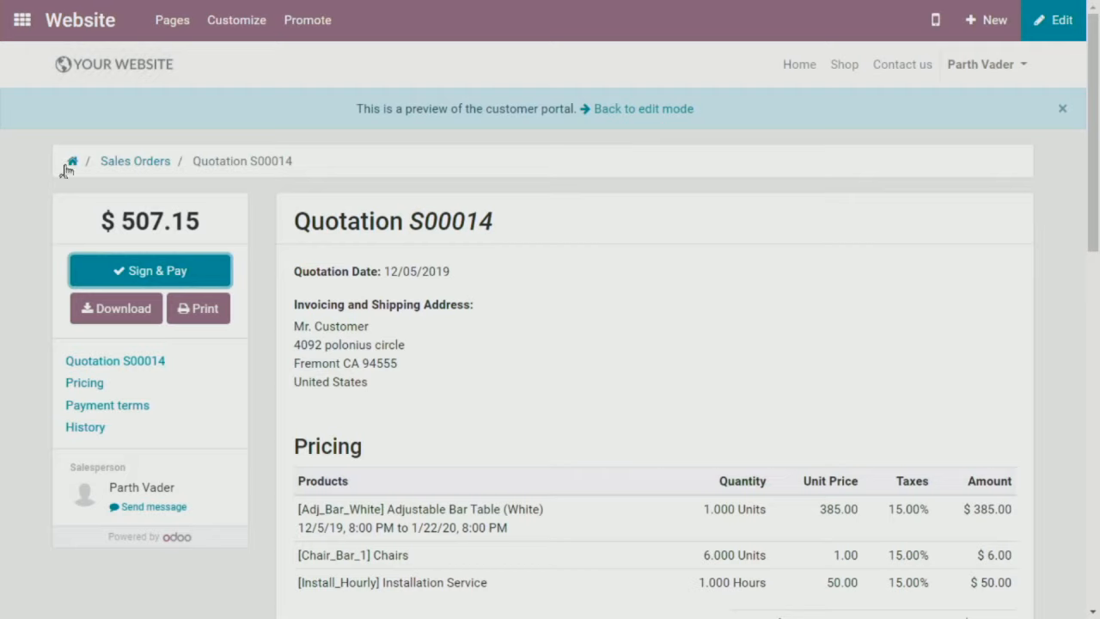
- Confirm the rental order from edit mode and inspect its linked delivery order
left_click(675, 113)
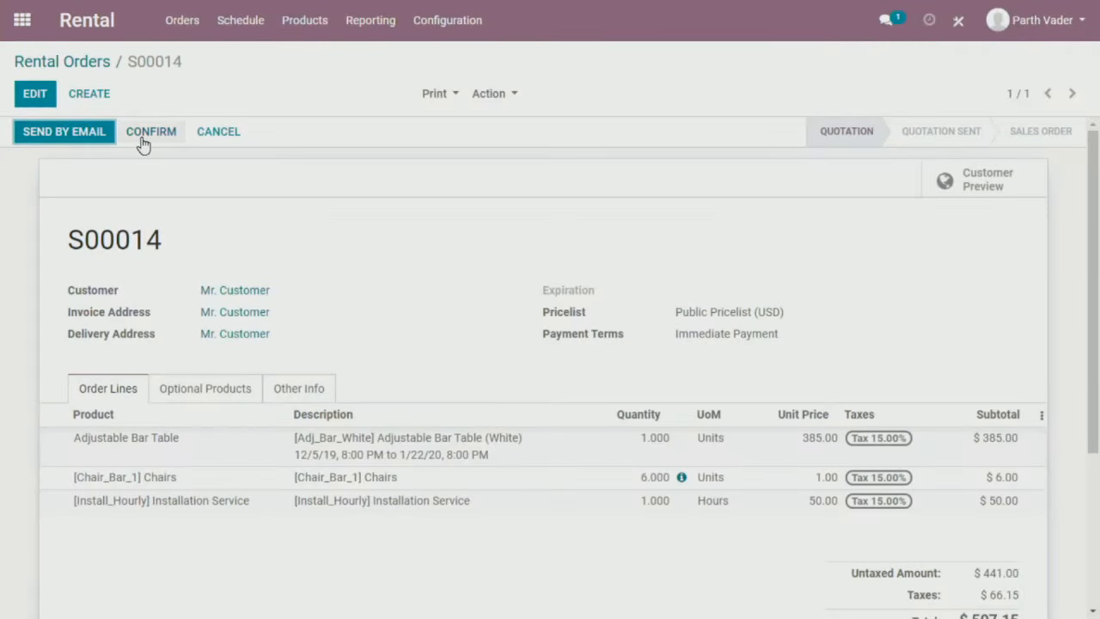
left_click(156, 140)
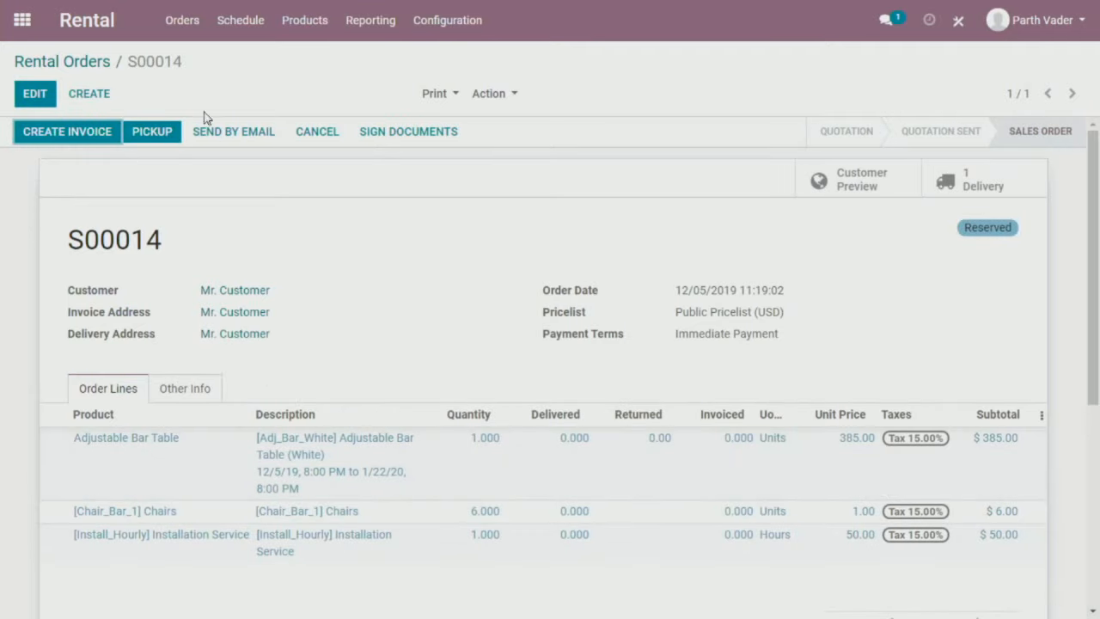
left_click(992, 196)
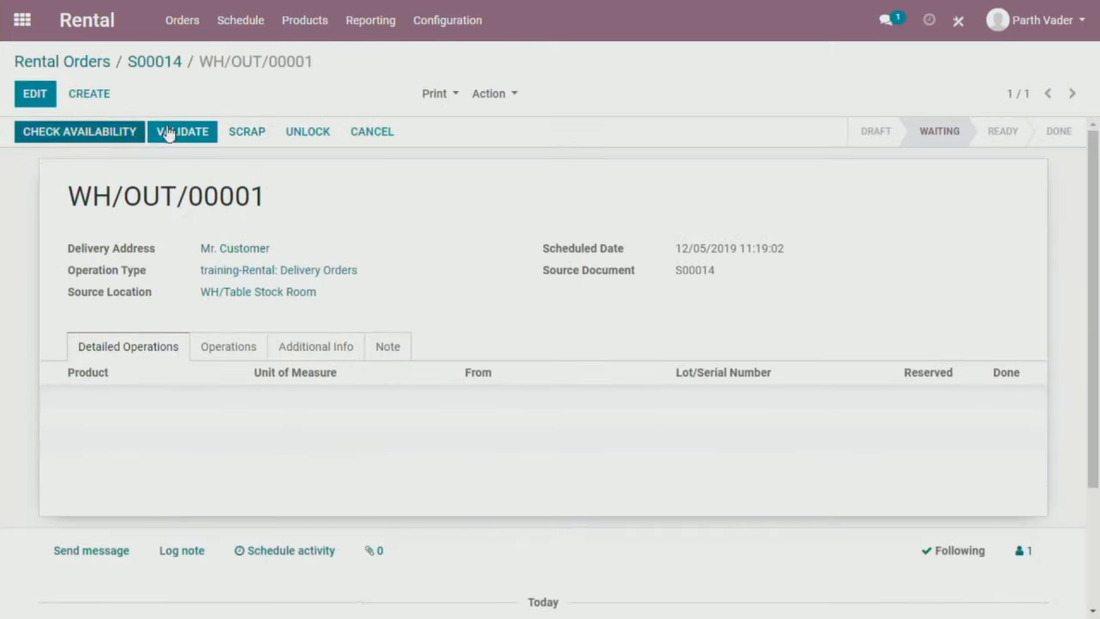
left_click(161, 65)
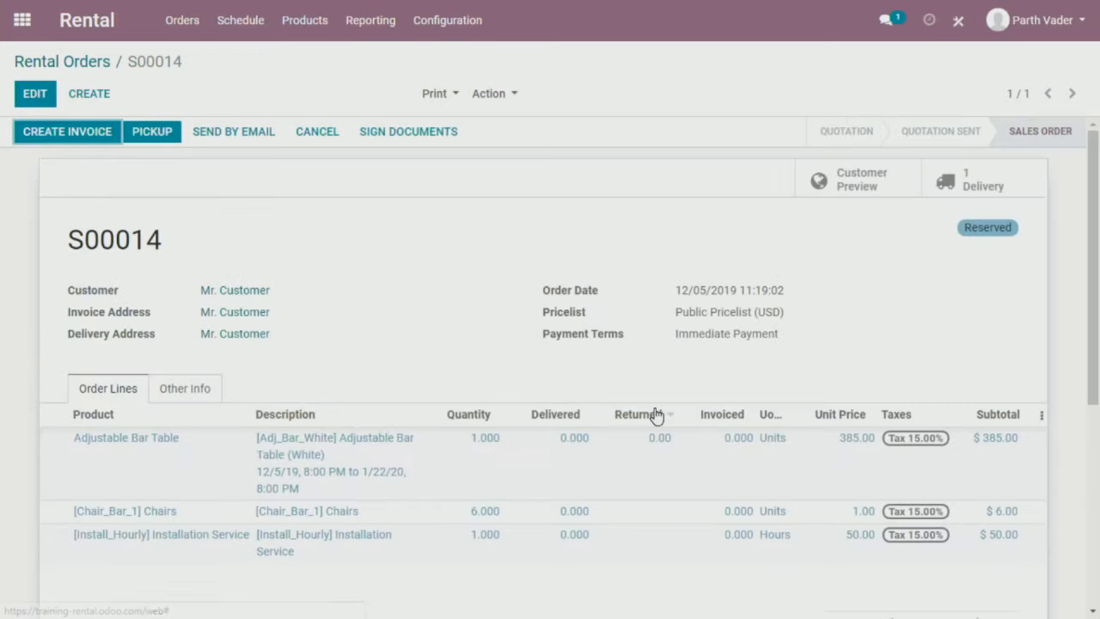
- Validate the pickup of 1 Adjustable Bar Table (White) for the rental order
left_click(164, 135)
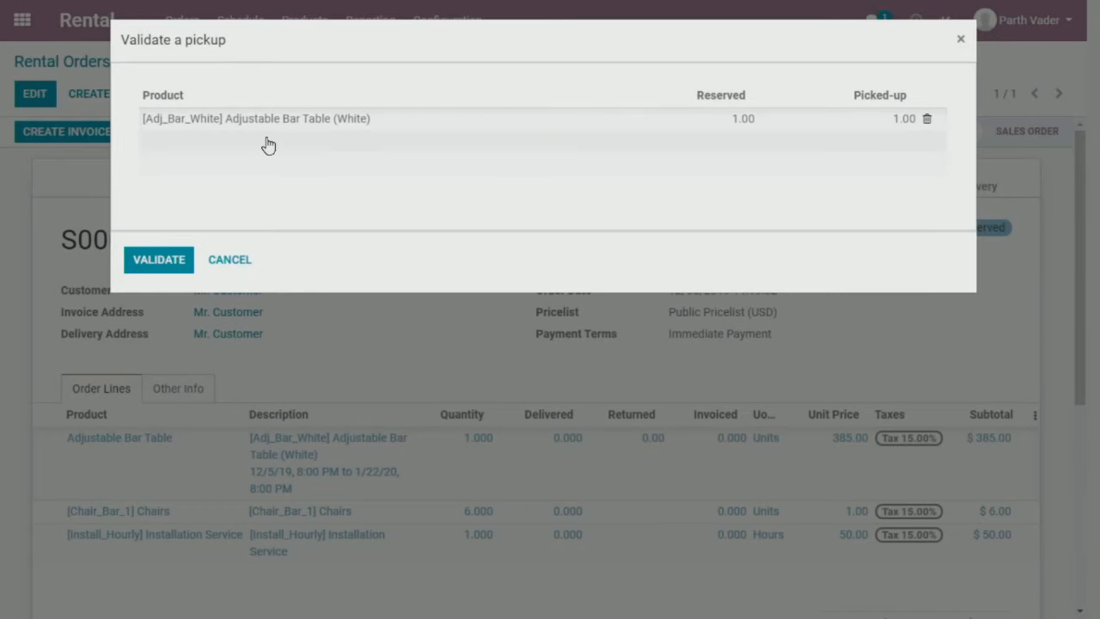
left_click(157, 266)
left_click(140, 266)
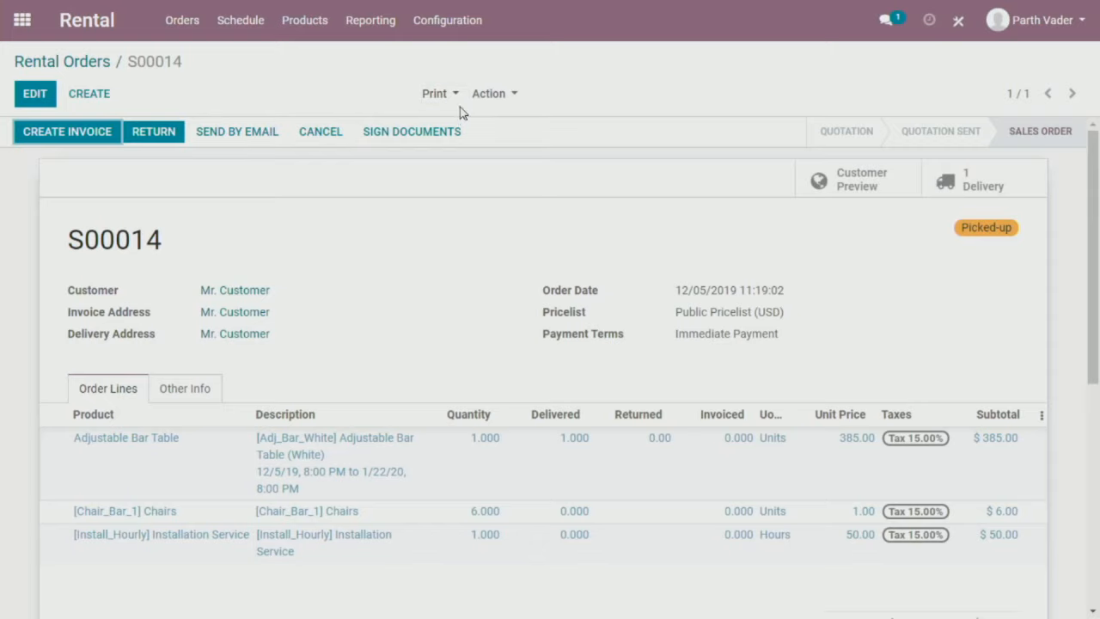
left_click(437, 94)
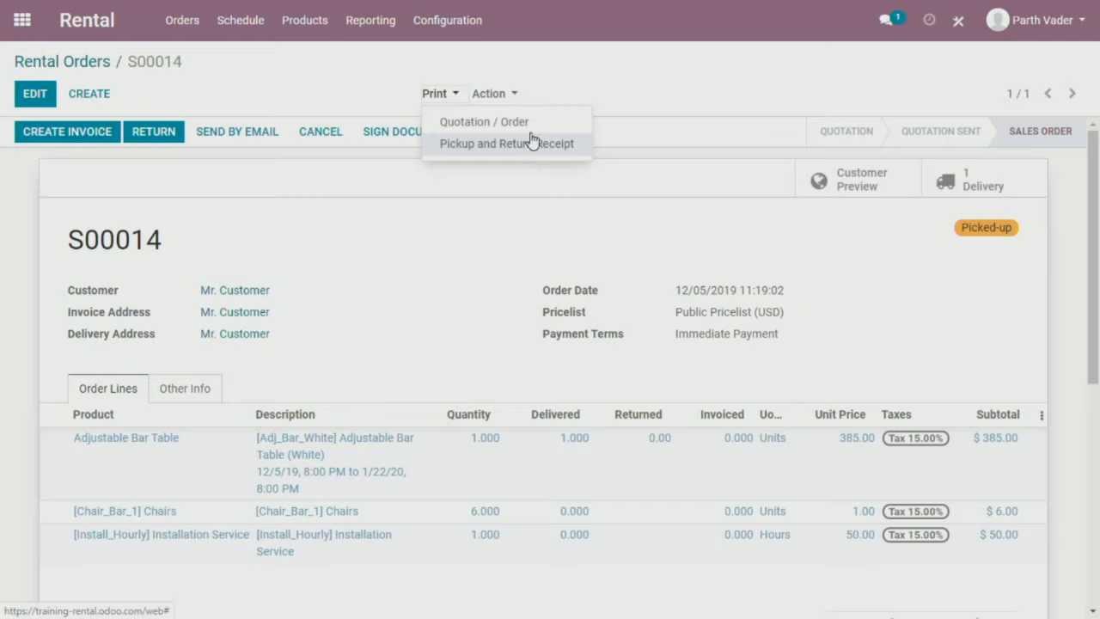
left_click(511, 95)
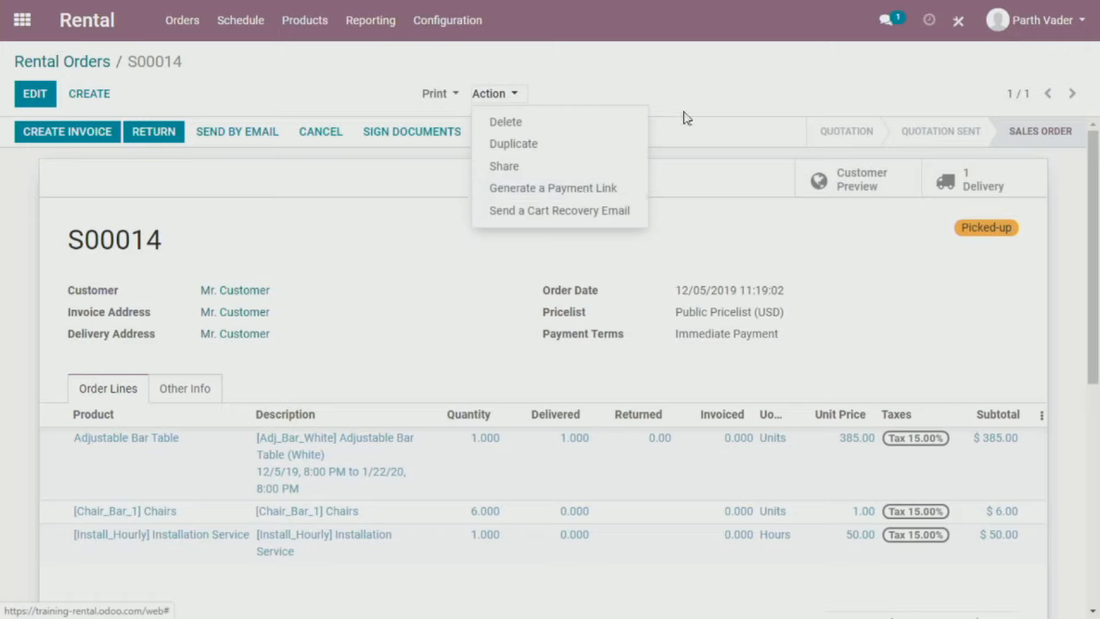
left_click(444, 135)
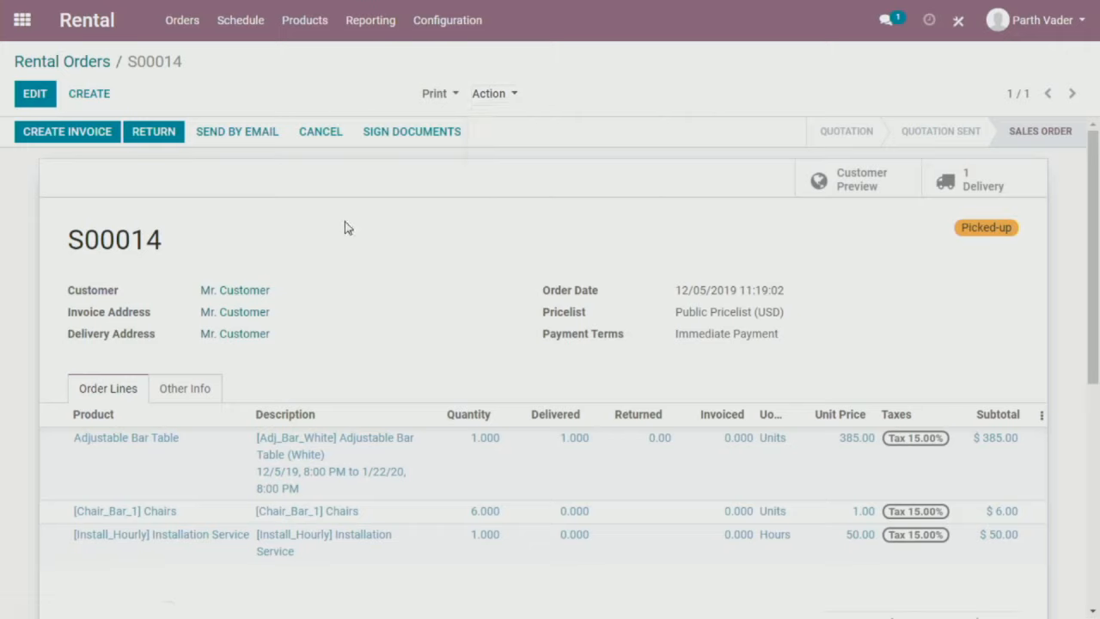
- Validate the return of 1 Adjustable Bar Table (White) and review the order lines and logged notes
left_click(148, 141)
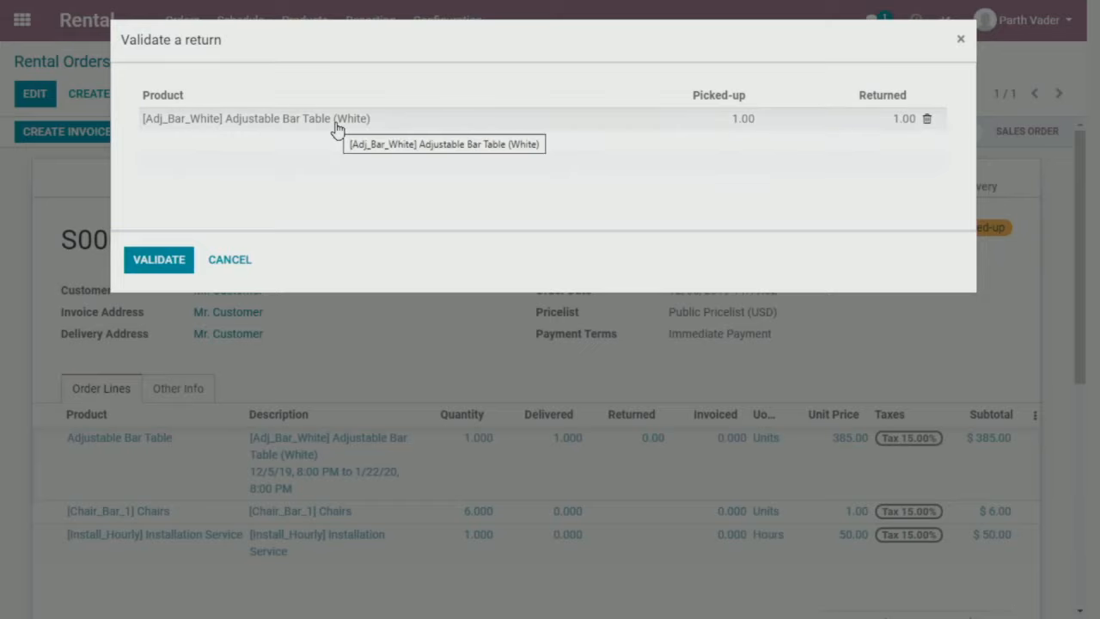
left_click(180, 270)
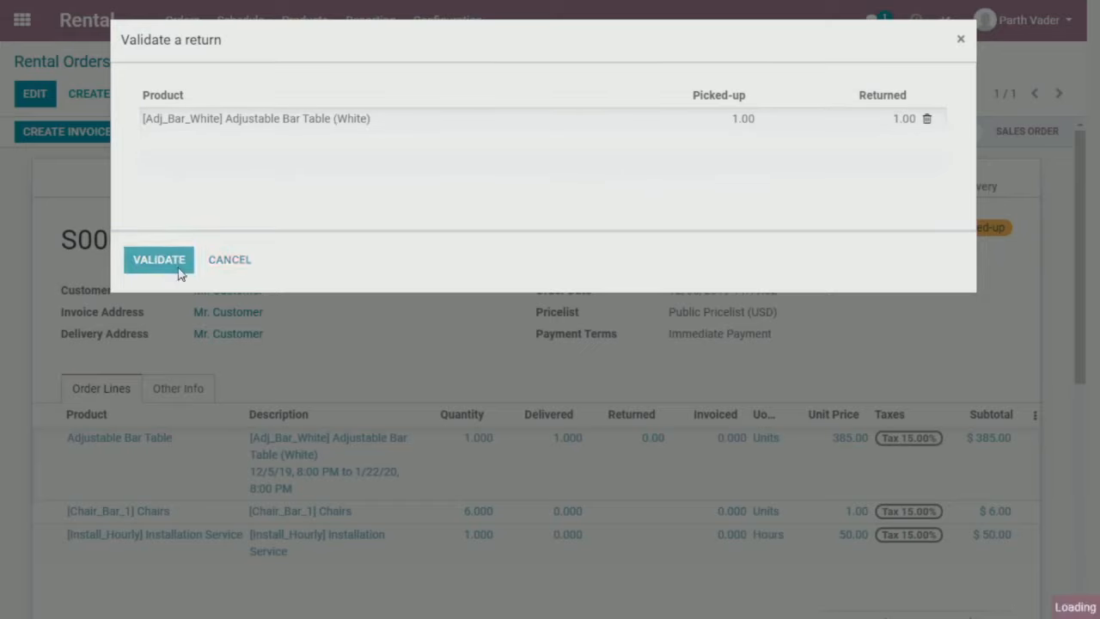
scroll(505, 339, "down", 2)
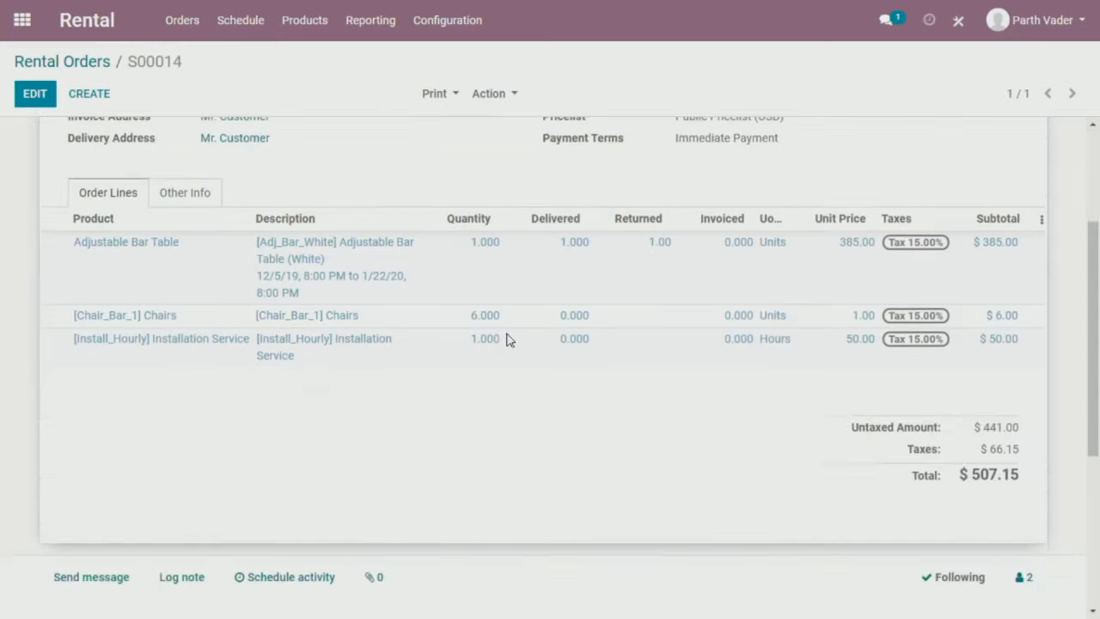
scroll(505, 340, "down", 3)
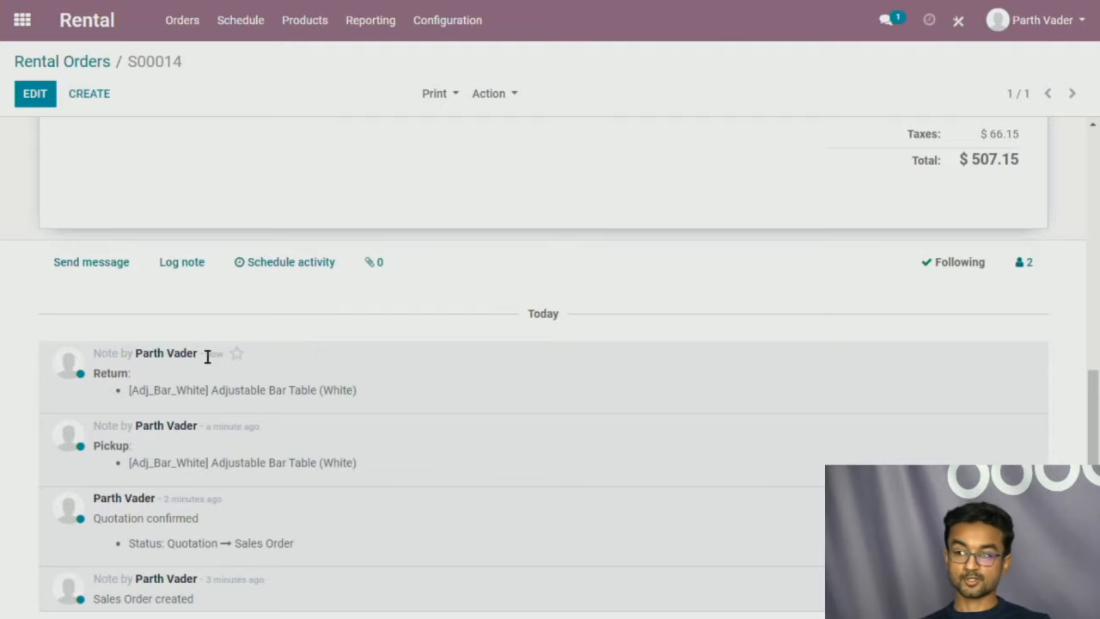
mouse_move(209, 357)
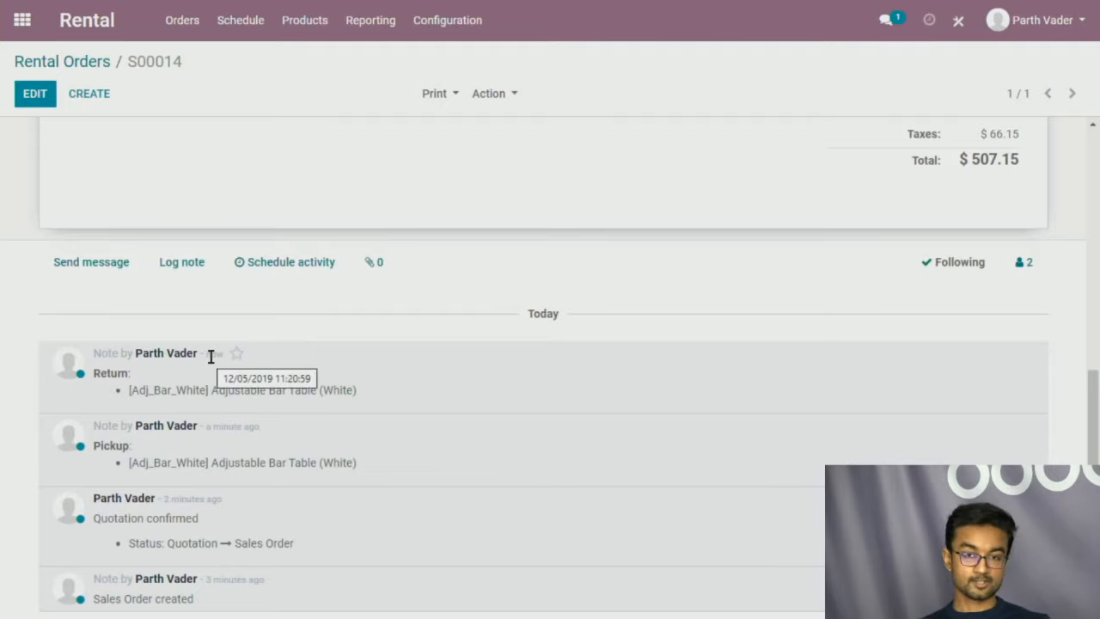
scroll(749, 531, "up", 10)
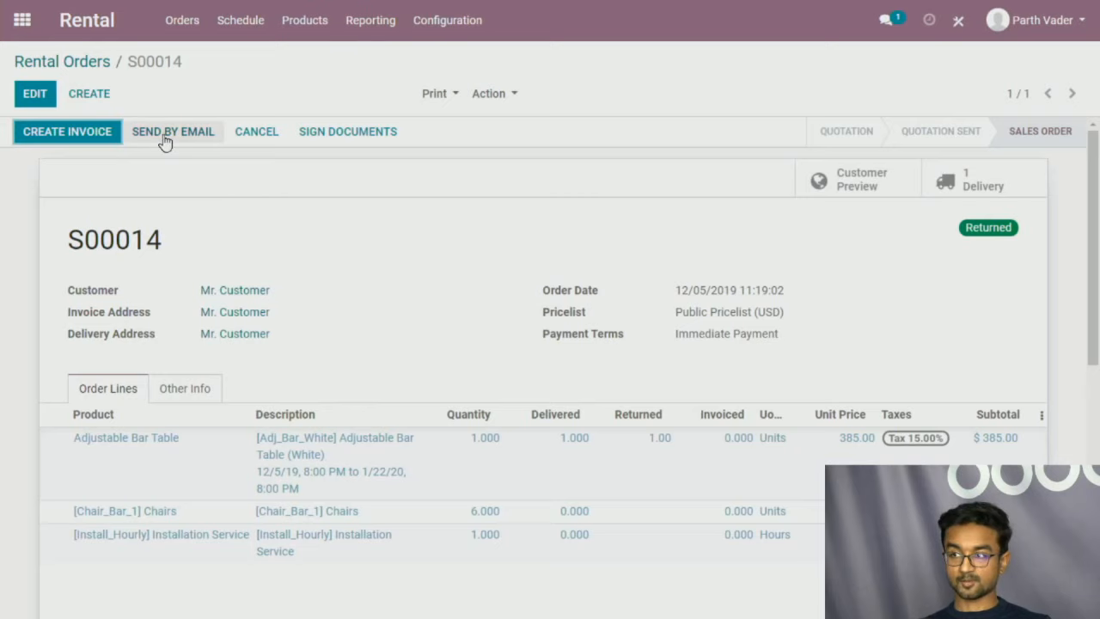
- Leave the order for the rental orders overview, then open the rental schedule
left_click(67, 62)
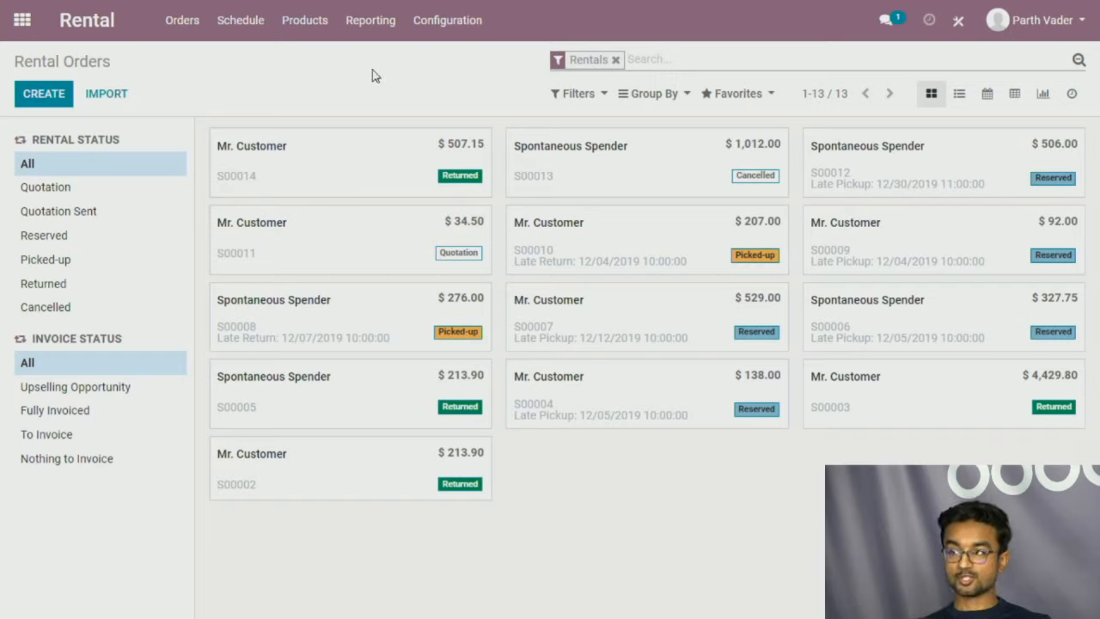
left_click(244, 32)
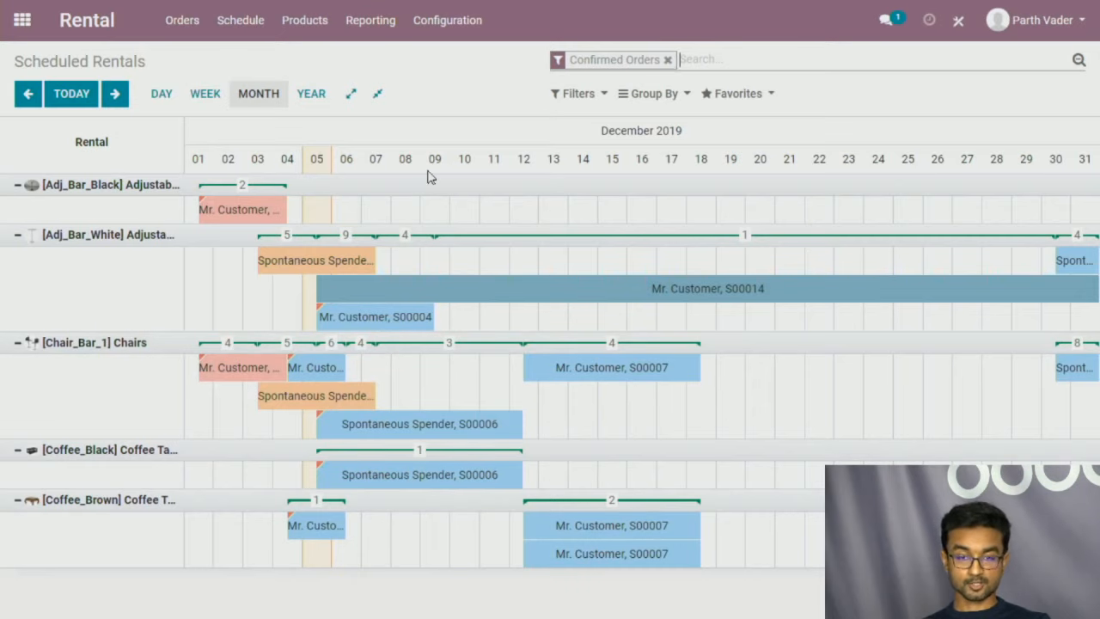
mouse_move(348, 289)
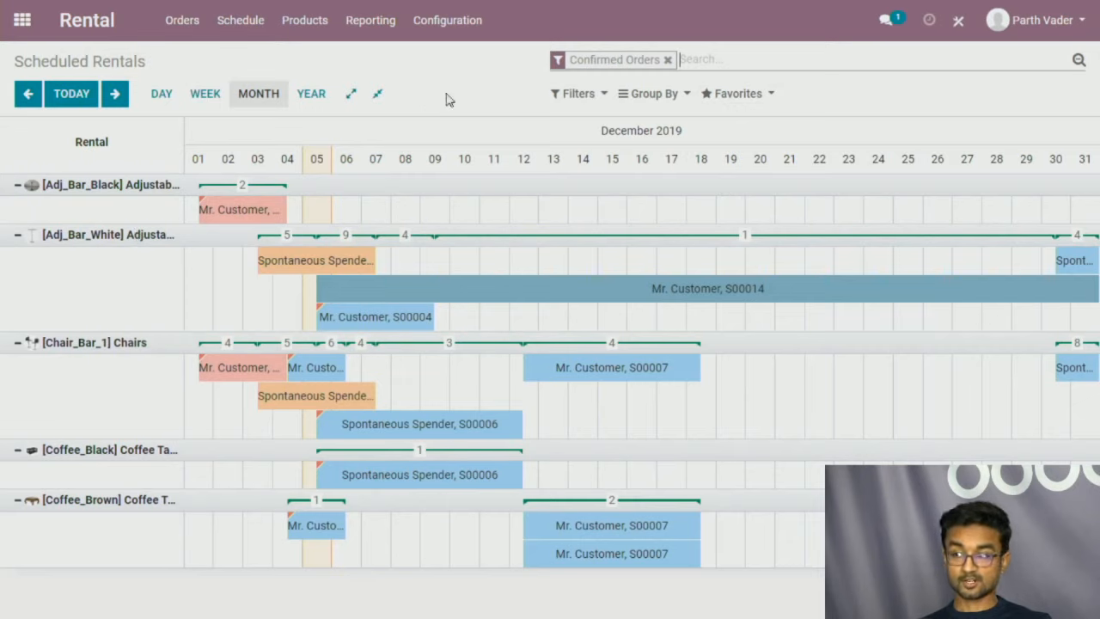
- View the schedule filtered by To Do Today and by Late in turn, removing each filter again
left_click(581, 96)
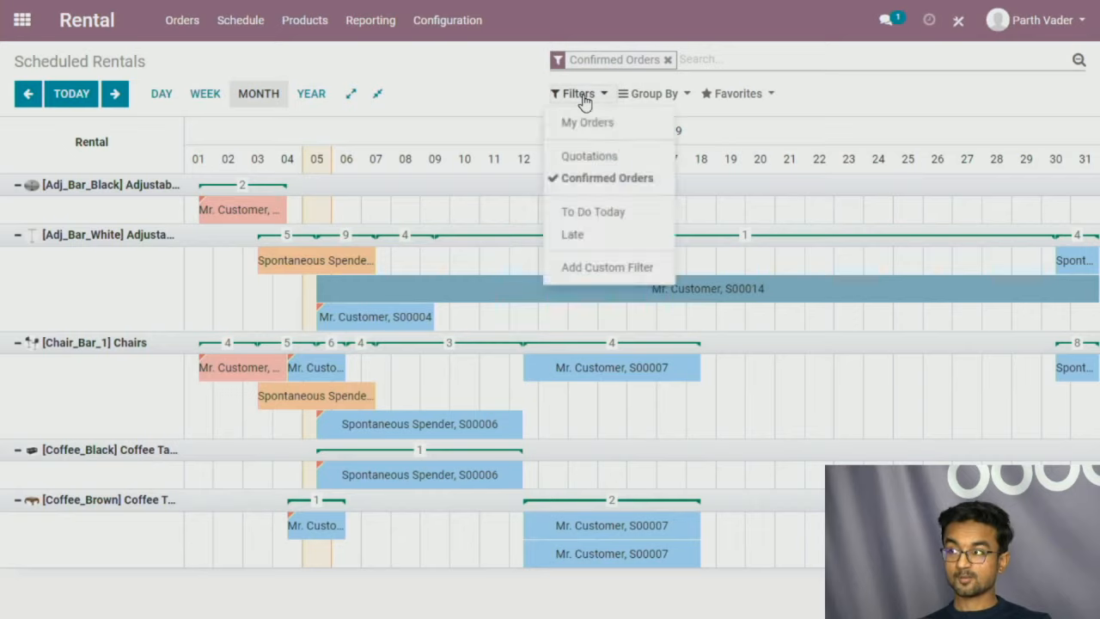
left_click(593, 212)
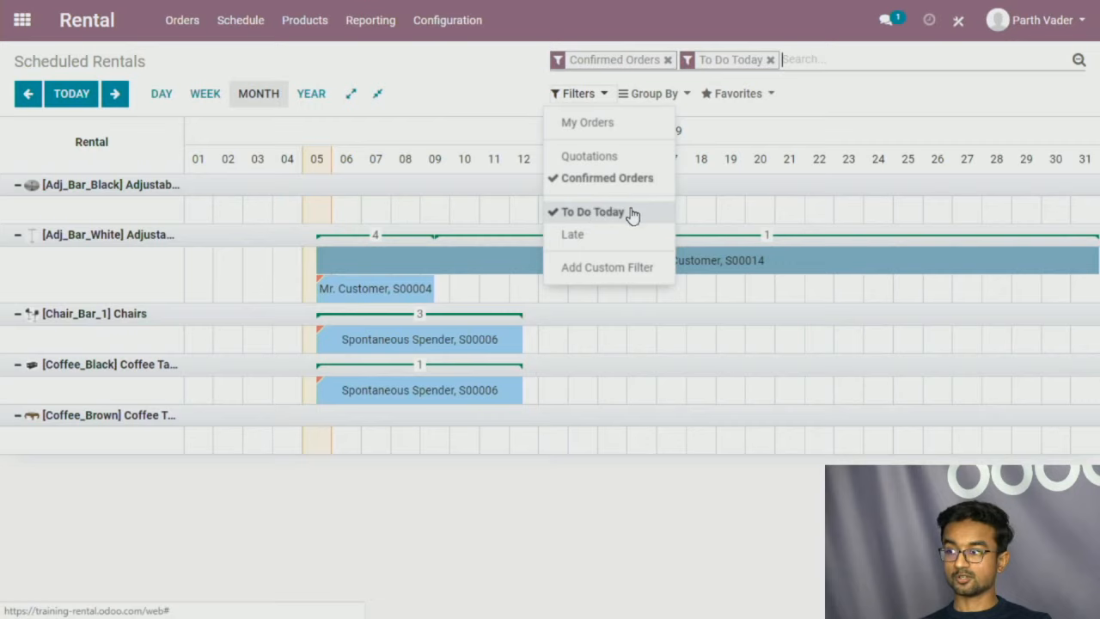
left_click(612, 215)
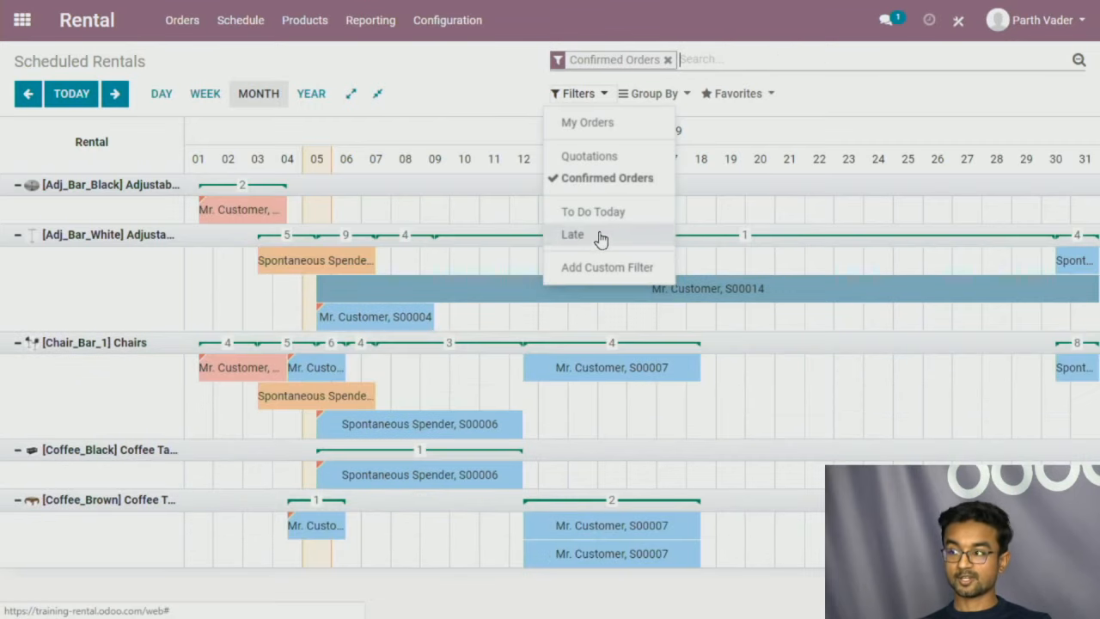
left_click(600, 237)
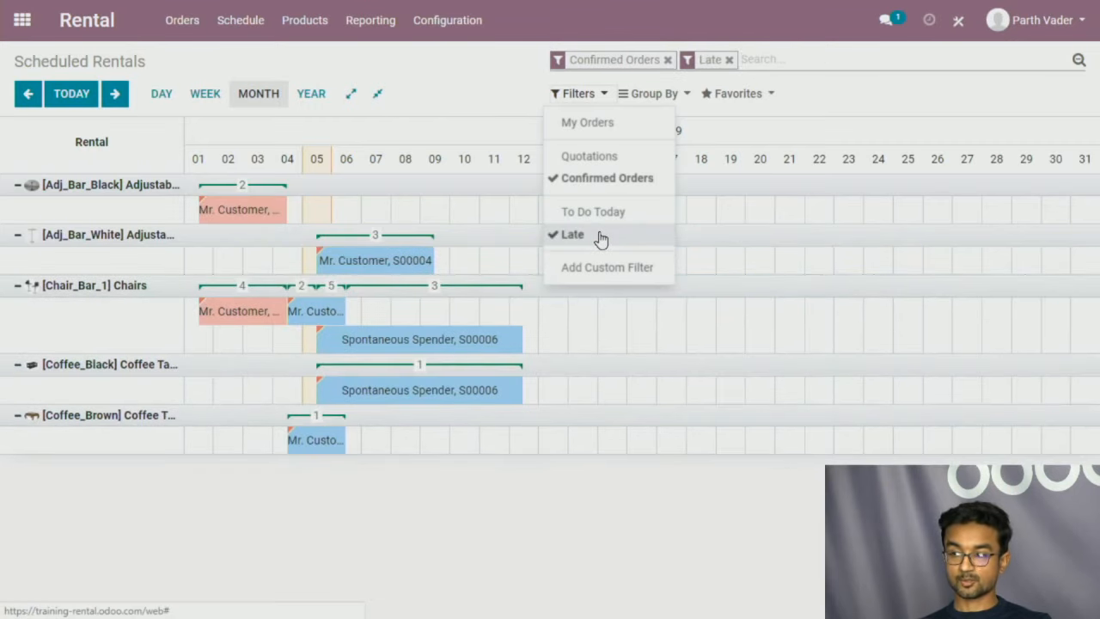
left_click(600, 238)
- View the schedule with quotations included, without filters and with only late rentals, then restore the Confirmed Orders filter
left_click(621, 158)
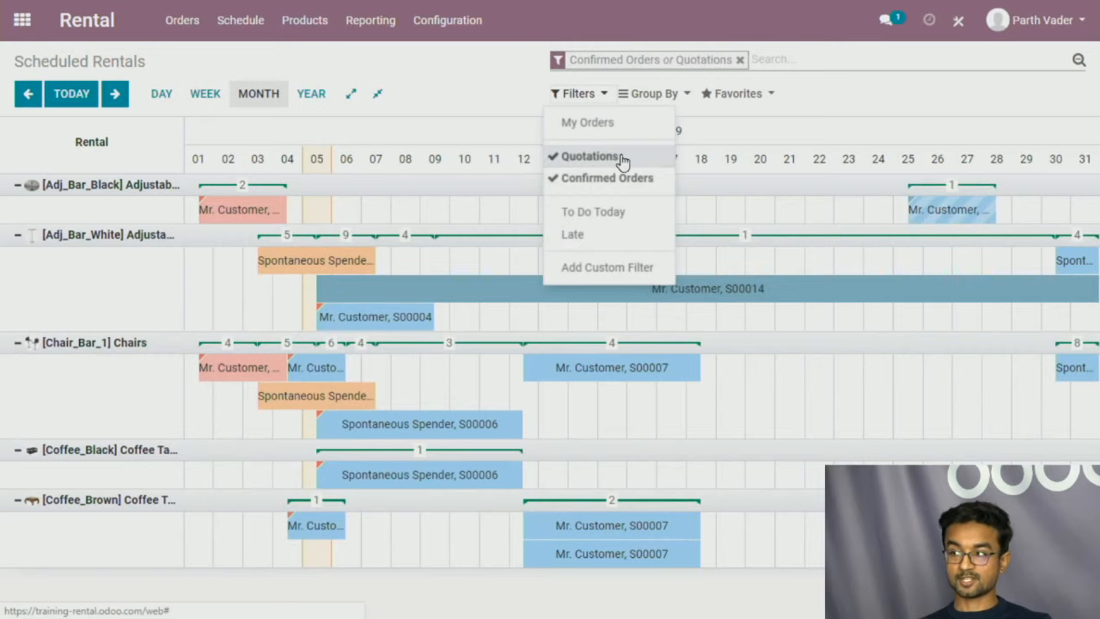
left_click(621, 158)
left_click(610, 178)
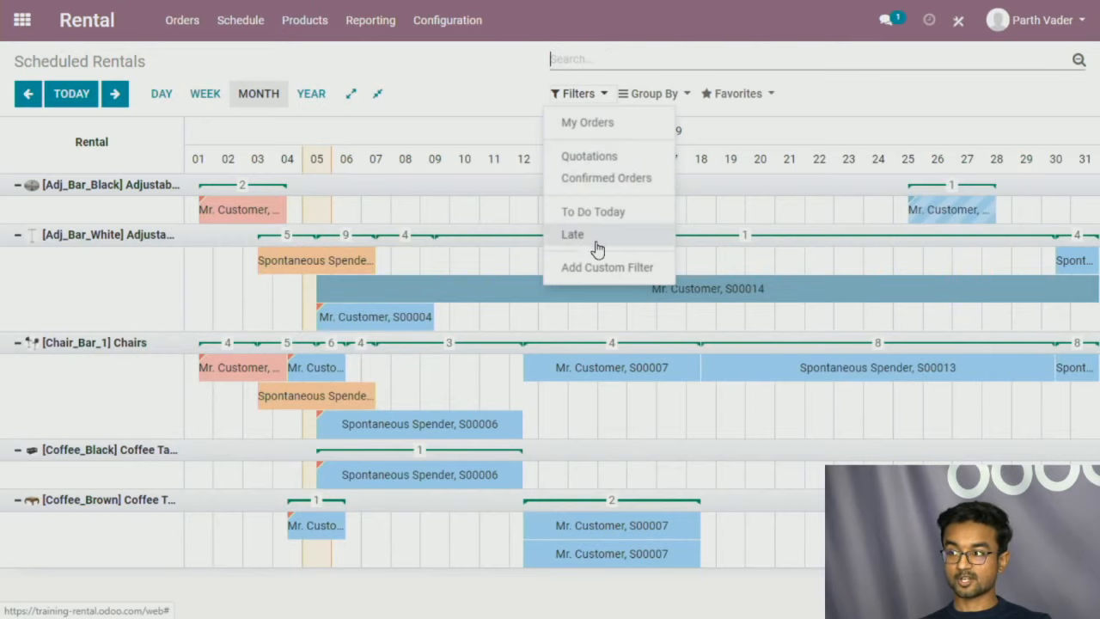
left_click(594, 239)
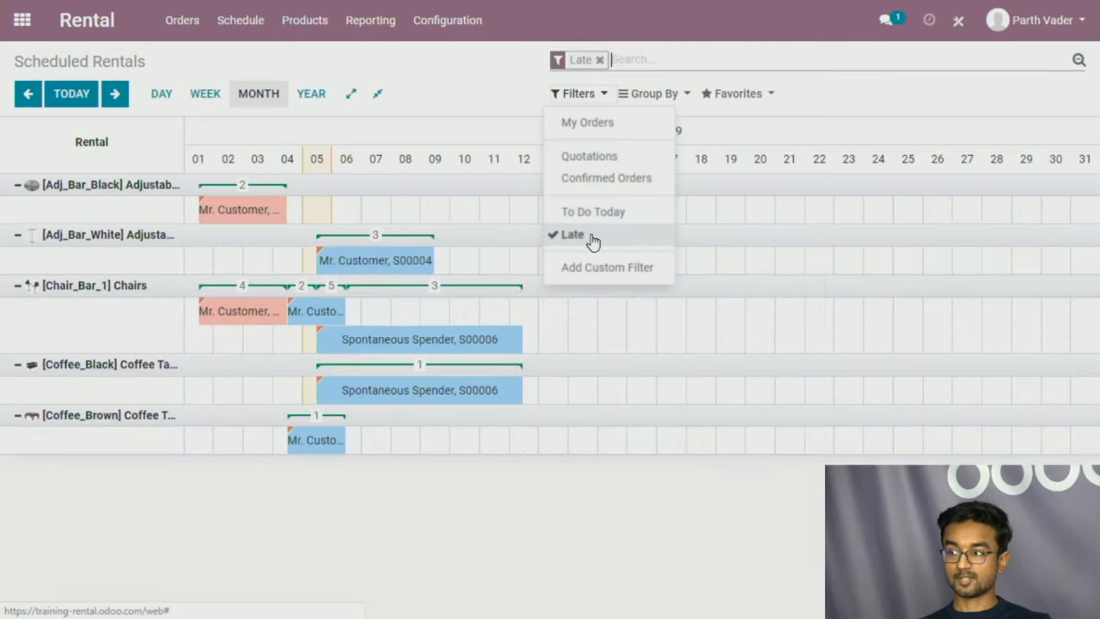
left_click(592, 180)
left_click(558, 238)
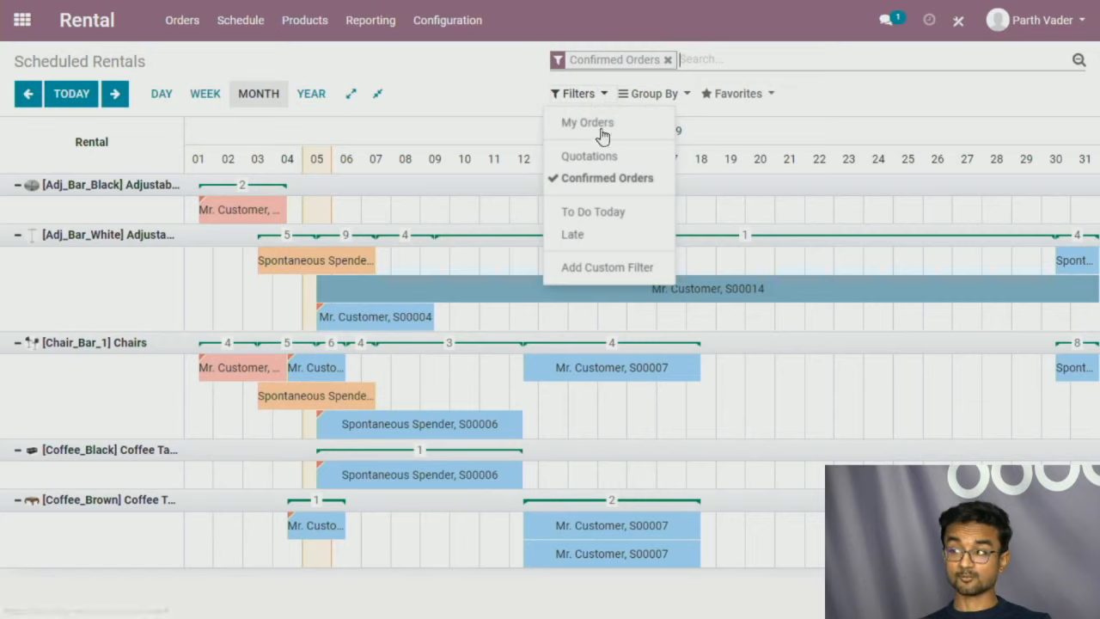
- Inspect the schedule's grouping options and the fields available for a custom group without applying any
left_click(640, 97)
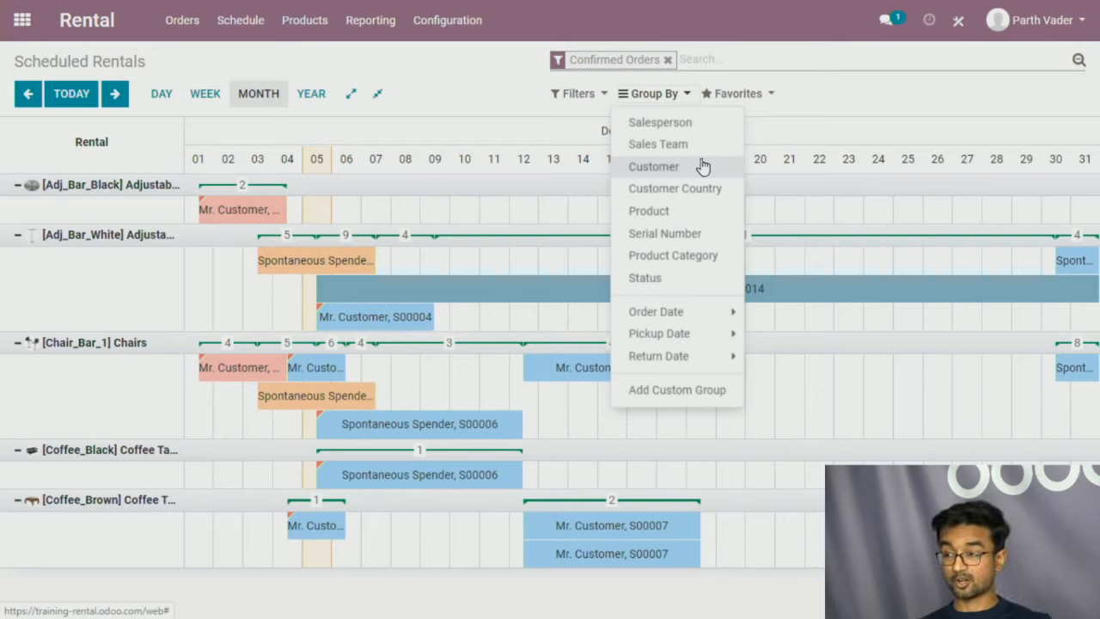
left_click(693, 394)
left_click(692, 412)
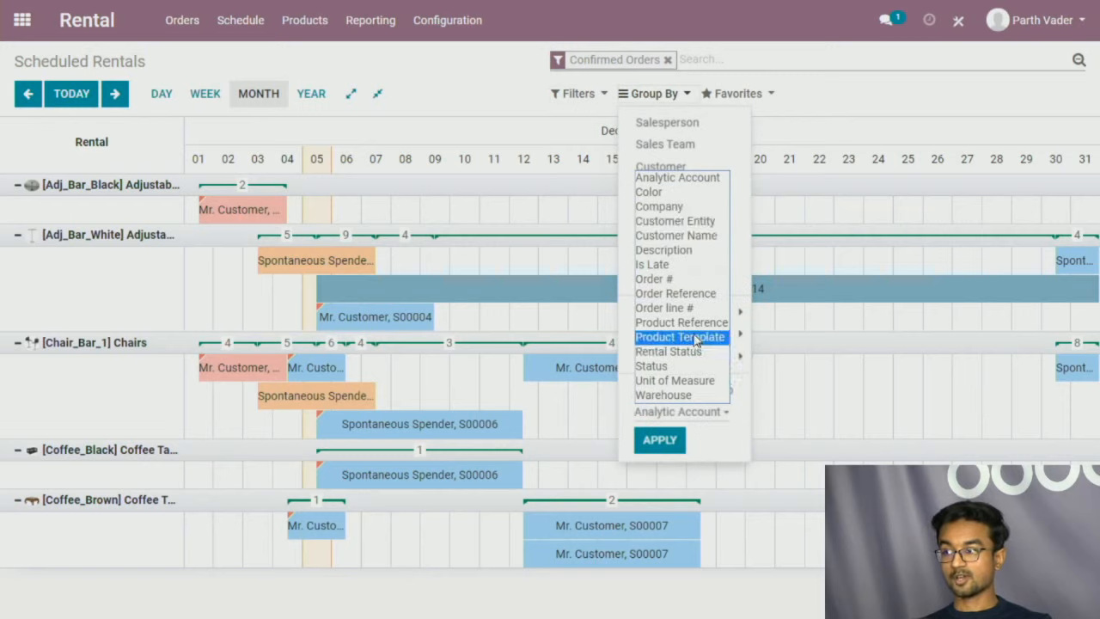
left_click(802, 125)
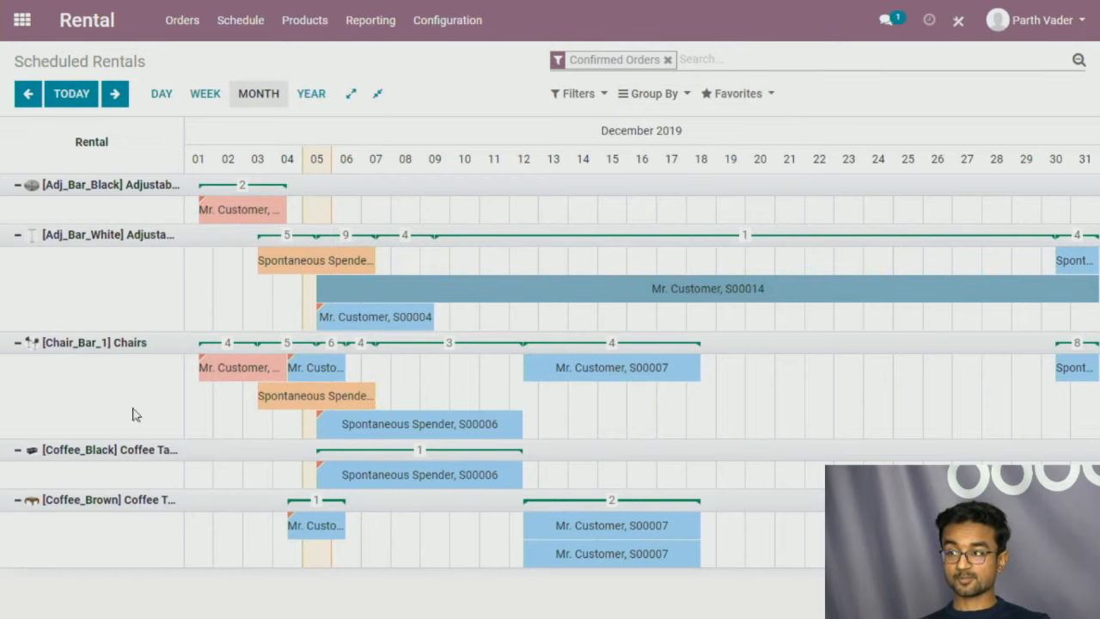
- Check rental details in the November 2019 schedule, then return to December 2019 and inspect the chair rentals
mouse_move(259, 214)
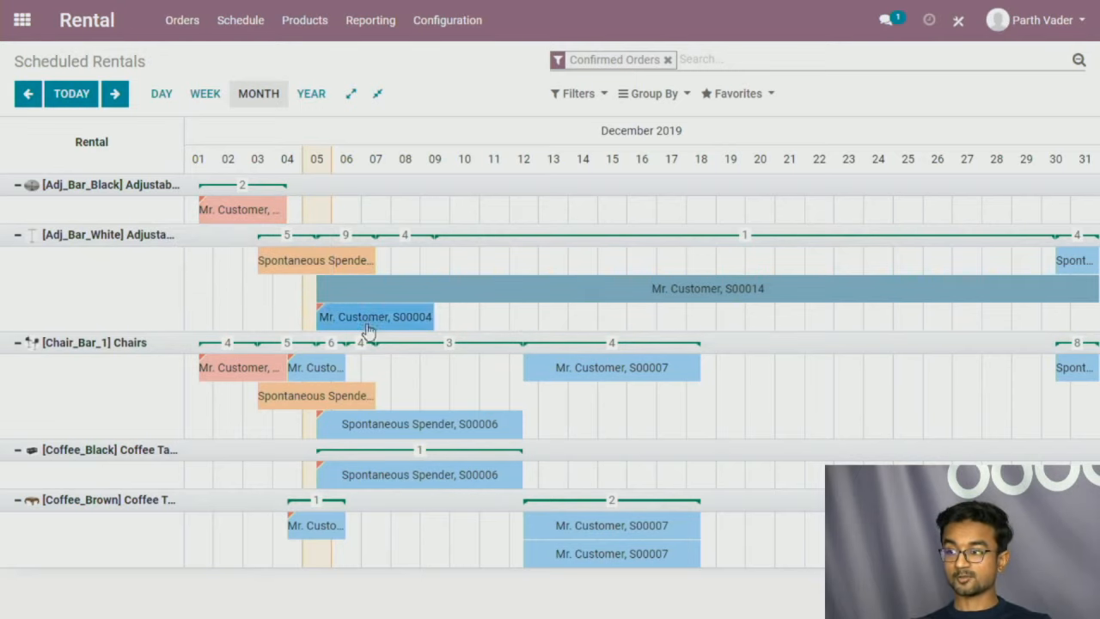
left_click(28, 95)
mouse_move(813, 267)
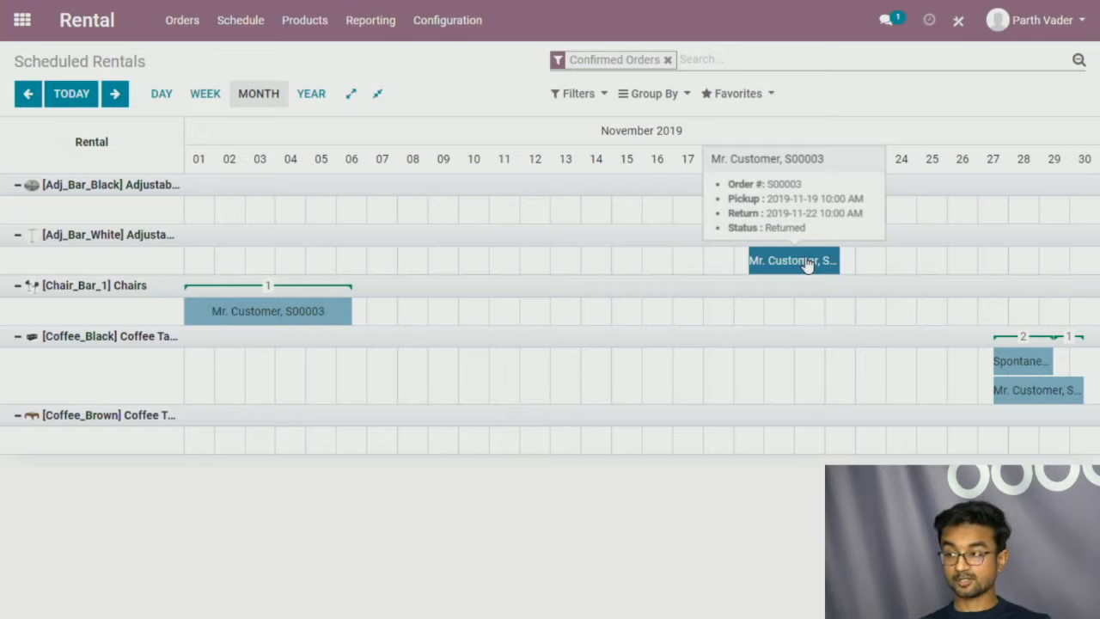
left_click(115, 102)
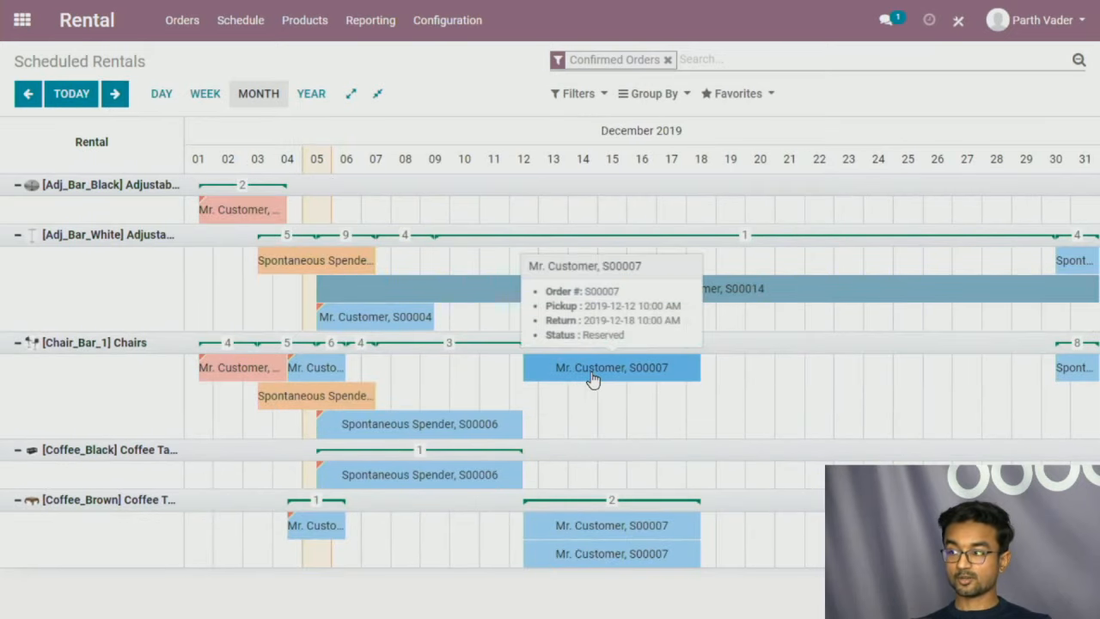
mouse_move(622, 376)
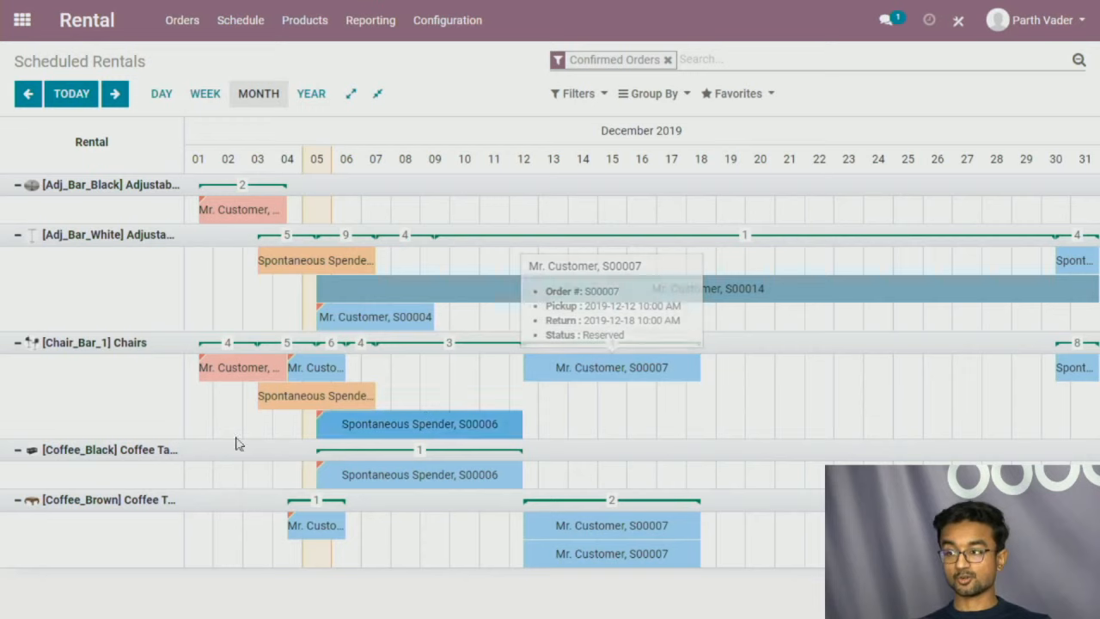
mouse_move(307, 404)
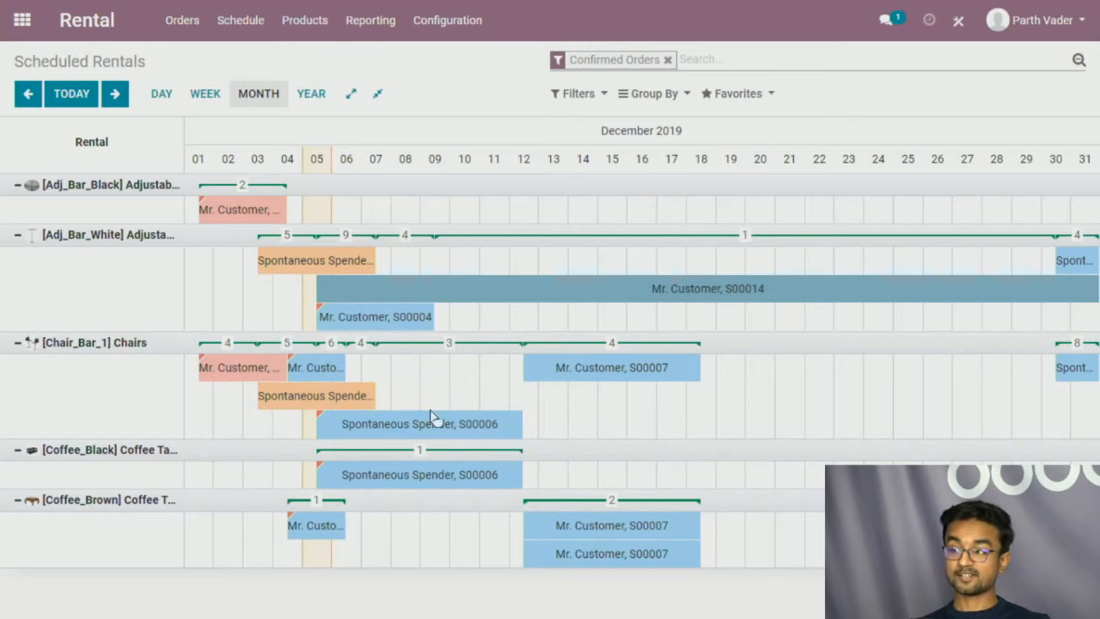
- Open the Chairs rental running December 5 to 12 from the schedule and review its full rental order
mouse_move(438, 425)
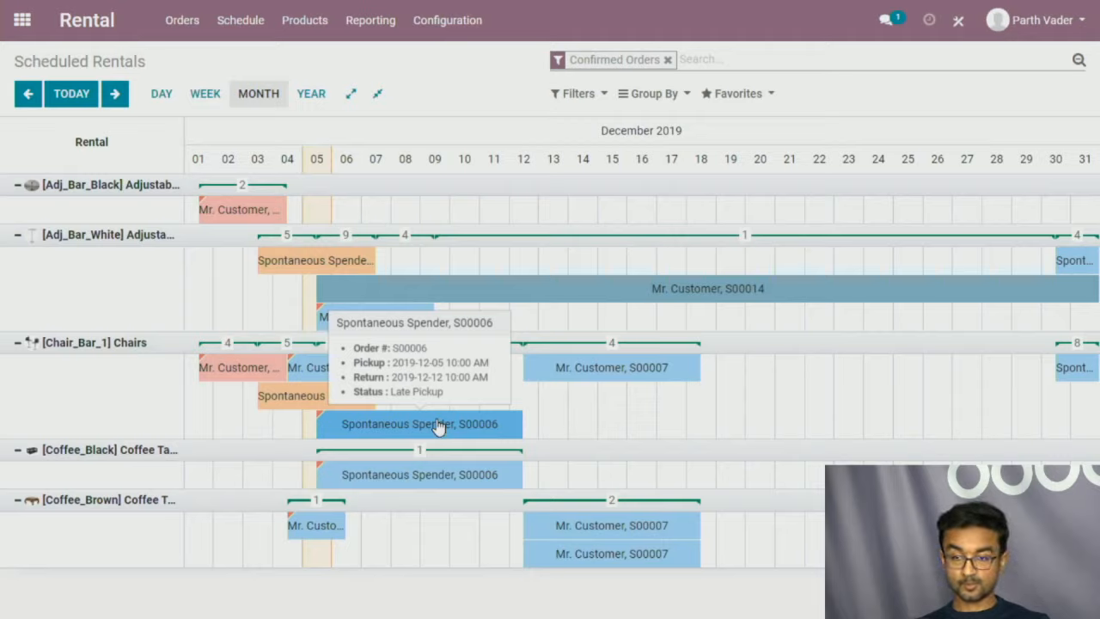
left_click(438, 425)
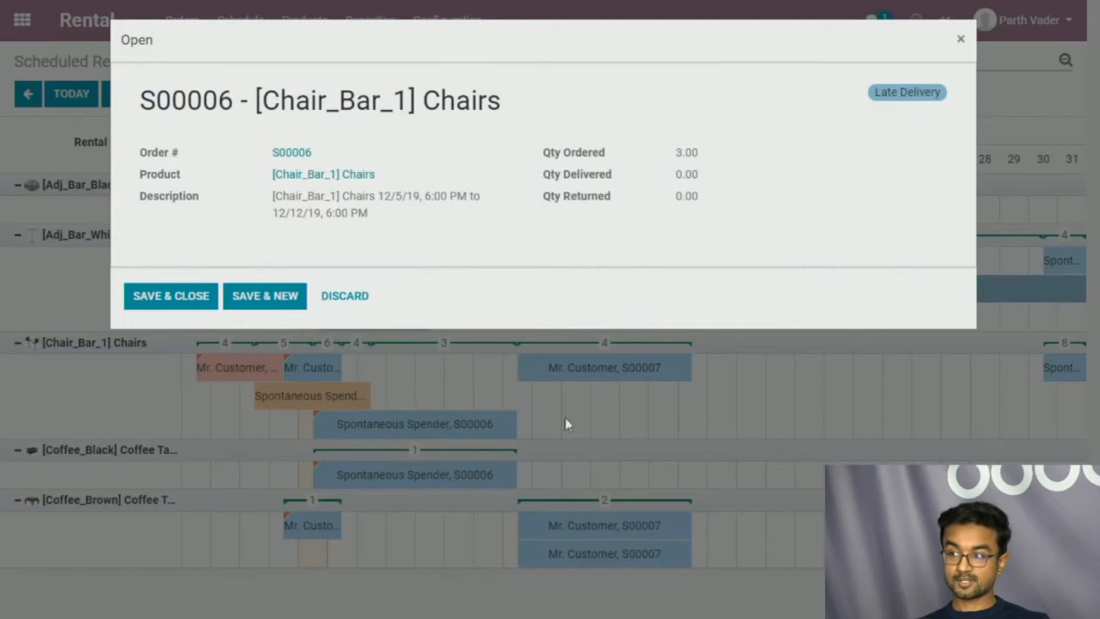
left_click(299, 154)
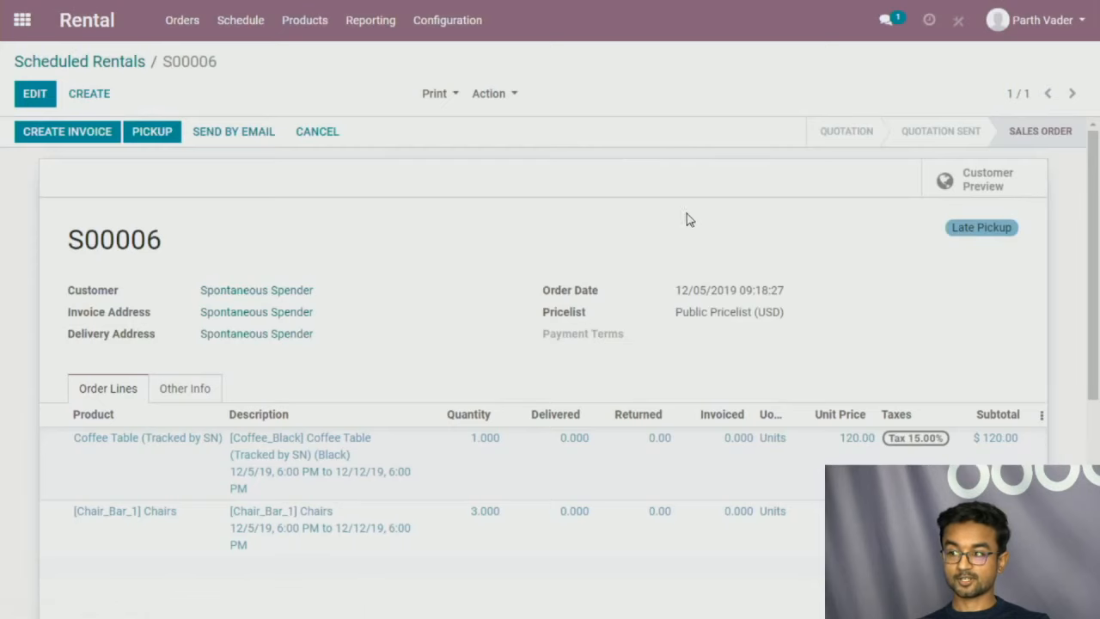
scroll(422, 413, "down", 4)
scroll(407, 501, "up", 4)
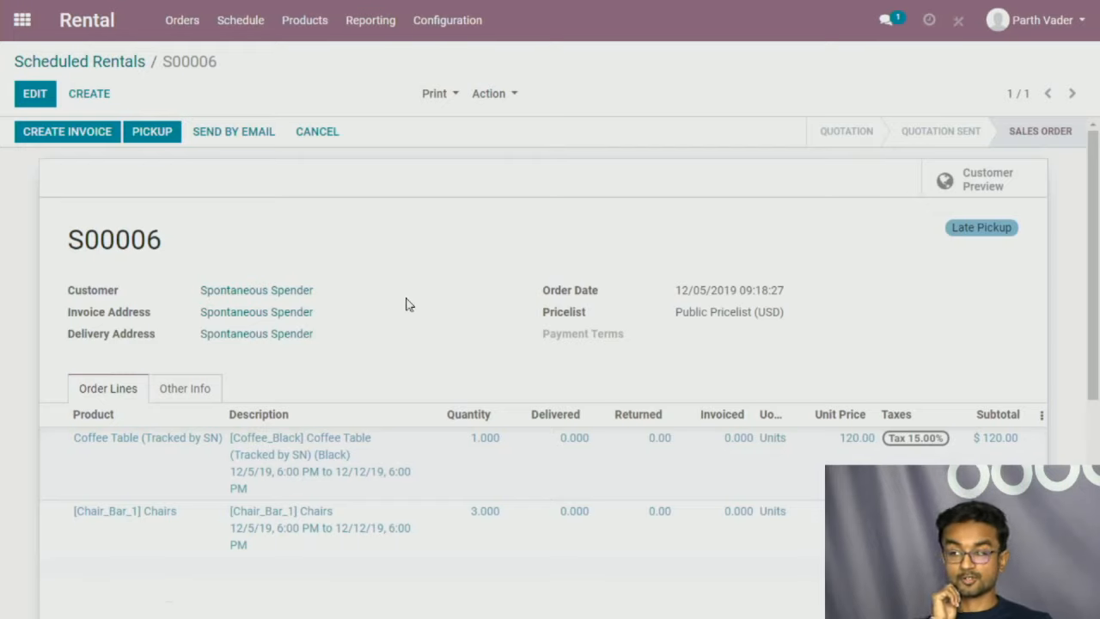
- Return to the rental schedule and check the early-December rentals of the black adjustable bar table and the chairs
left_click(139, 59)
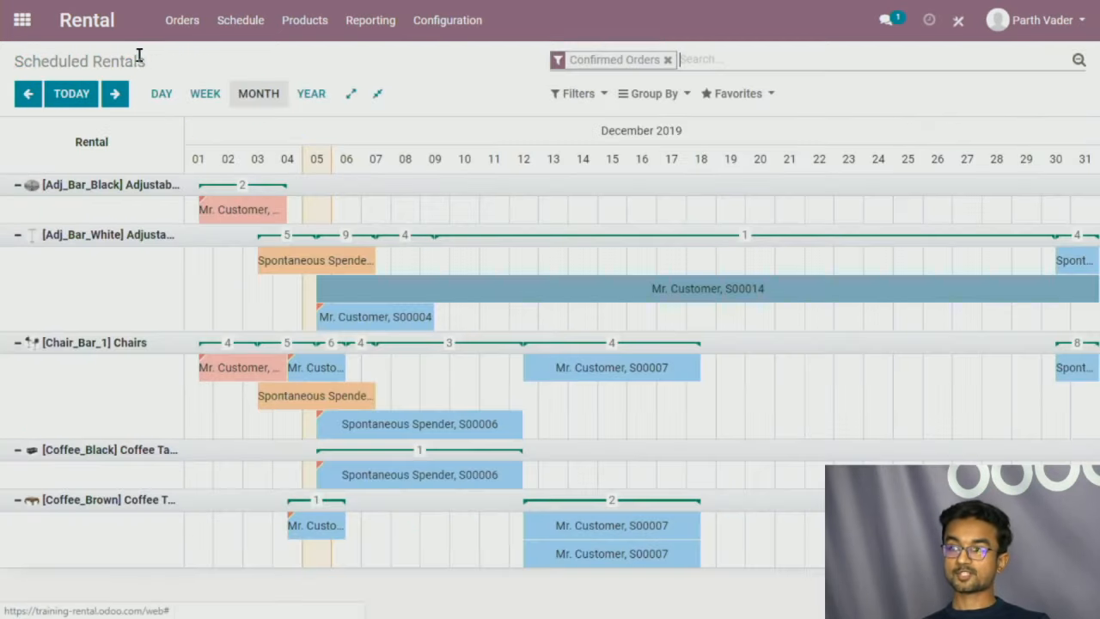
mouse_move(251, 217)
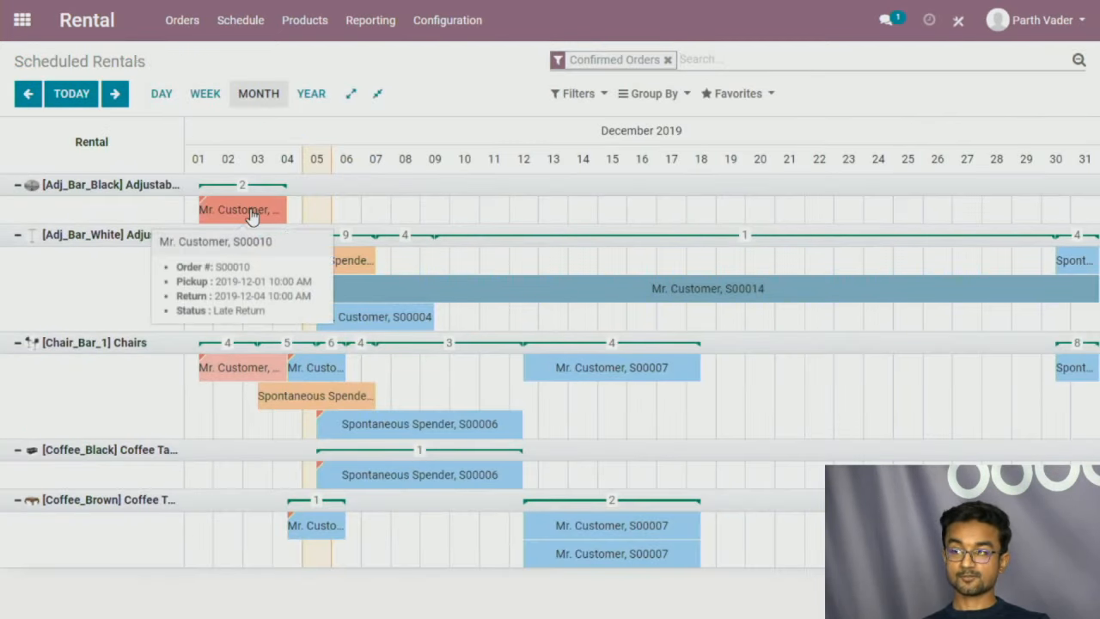
mouse_move(247, 384)
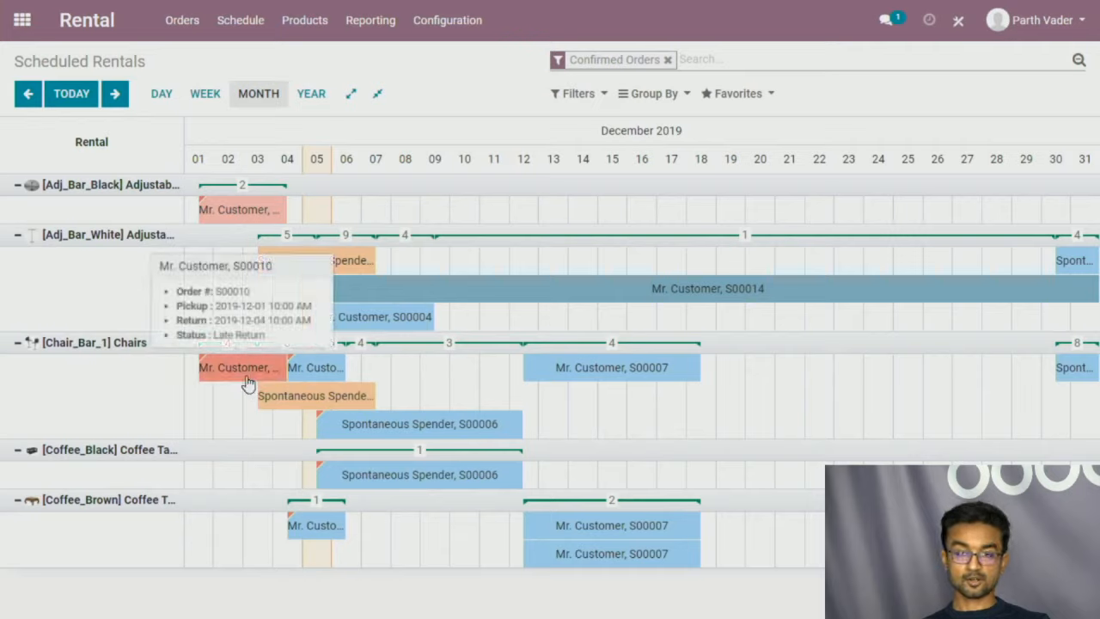
- Open the order behind the Chairs rental of December 1 to 4 and validate the return of 2 black bar tables and 4 chairs
left_click(246, 376)
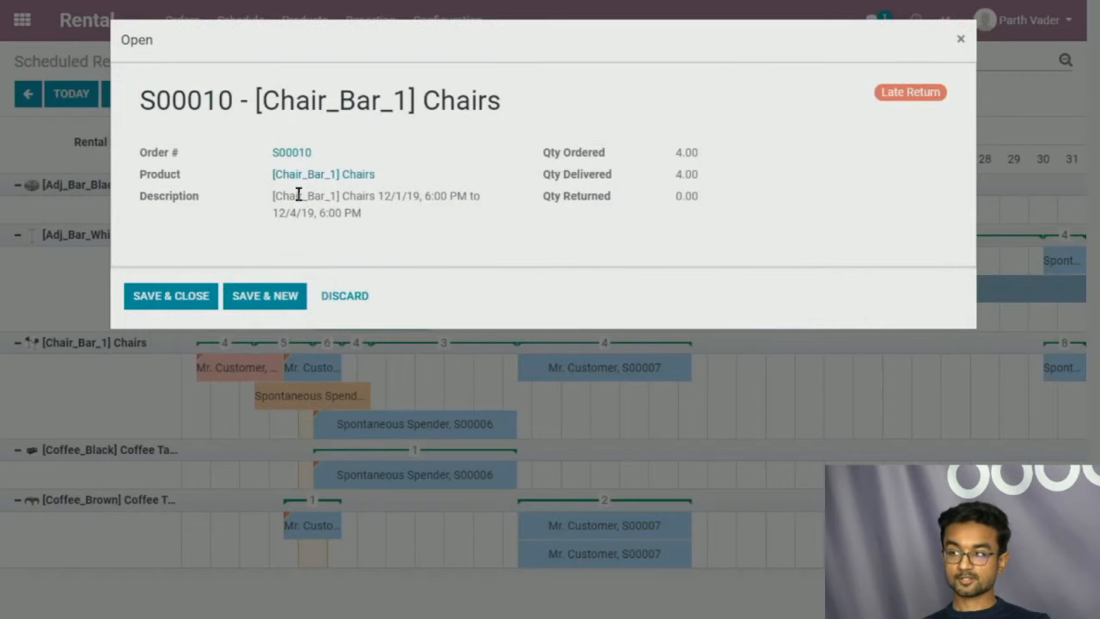
left_click(292, 153)
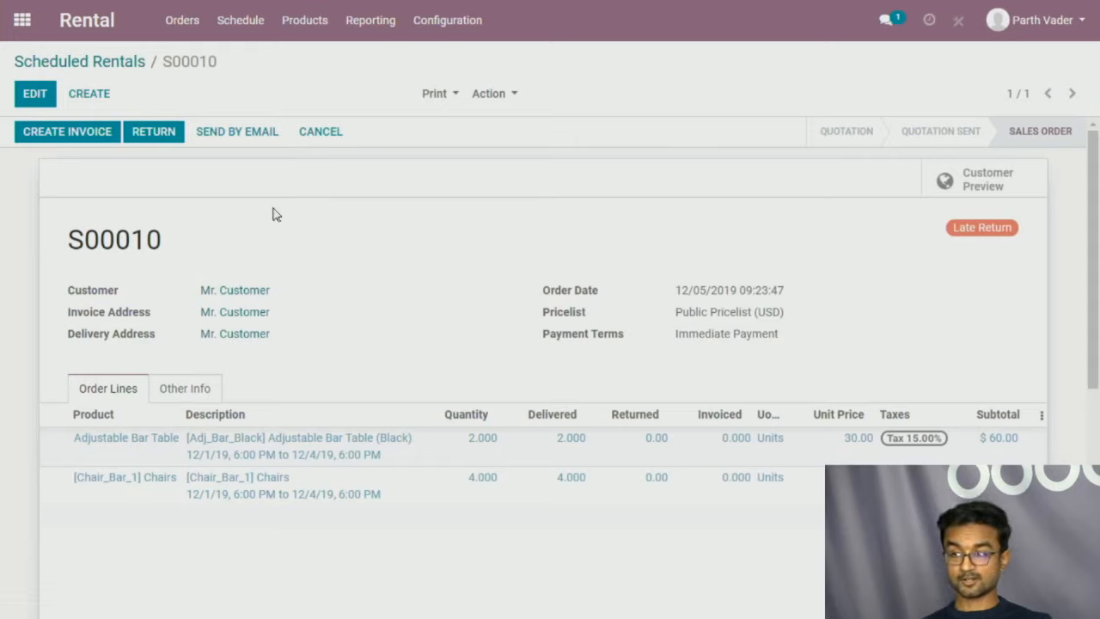
scroll(429, 481, "down", 2)
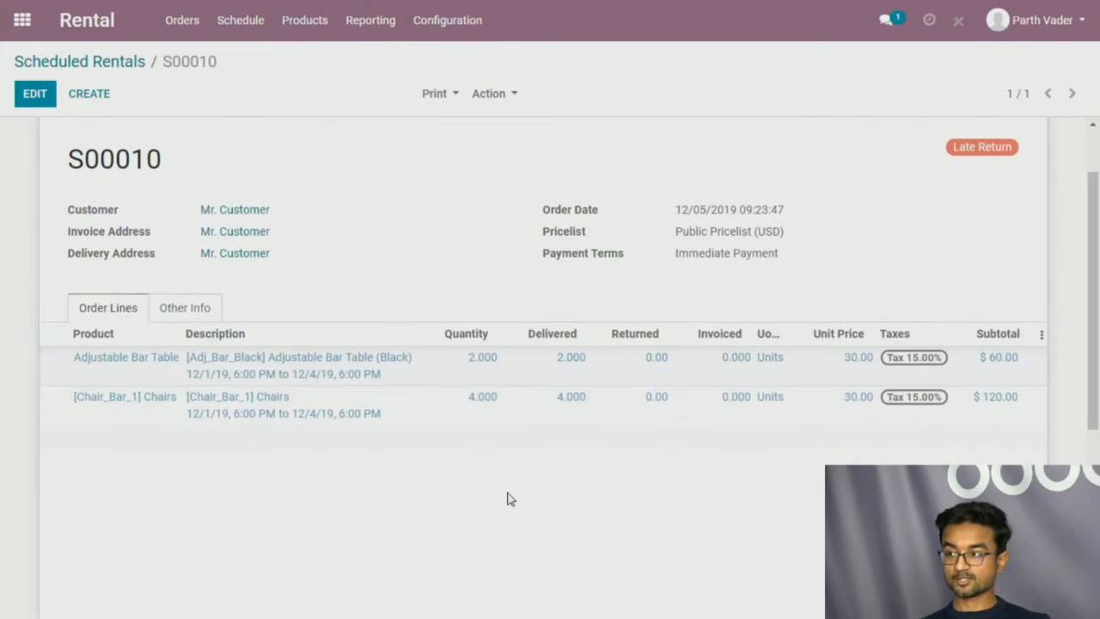
scroll(458, 272, "up", 2)
left_click(152, 138)
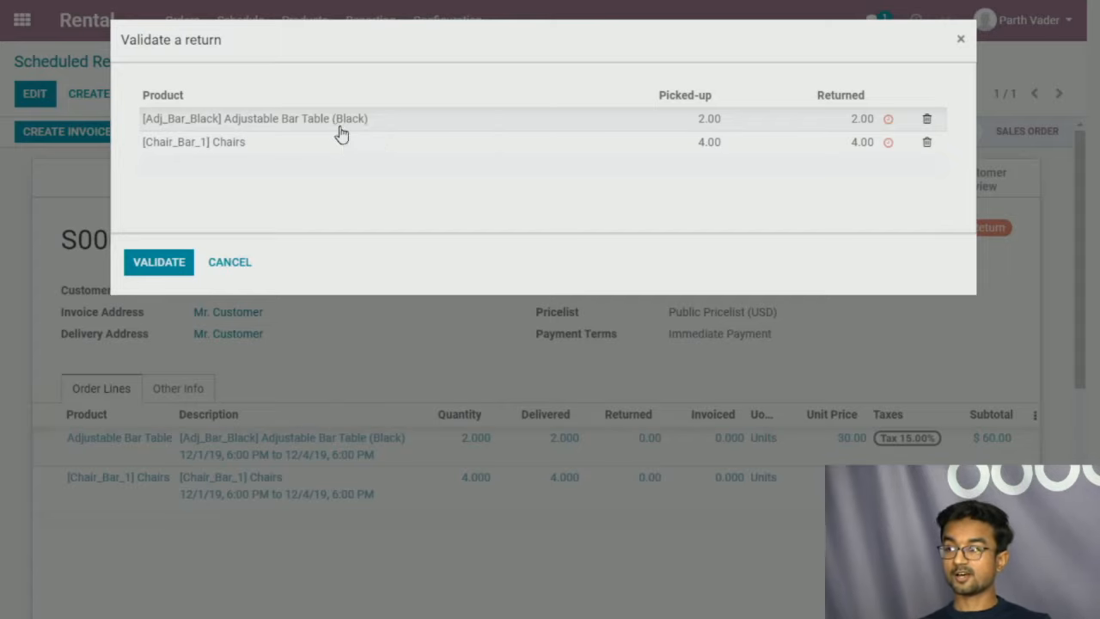
left_click(160, 262)
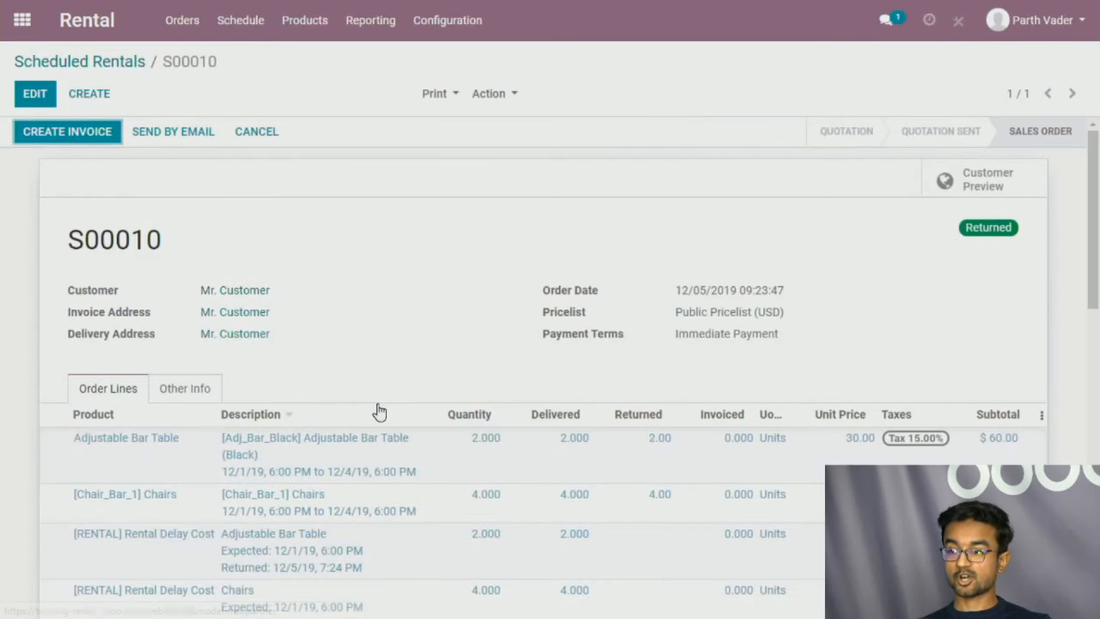
- Review the returned order's lines, including the rental delay costs and totals, and go back to the rental schedule
scroll(376, 411, "down", 3)
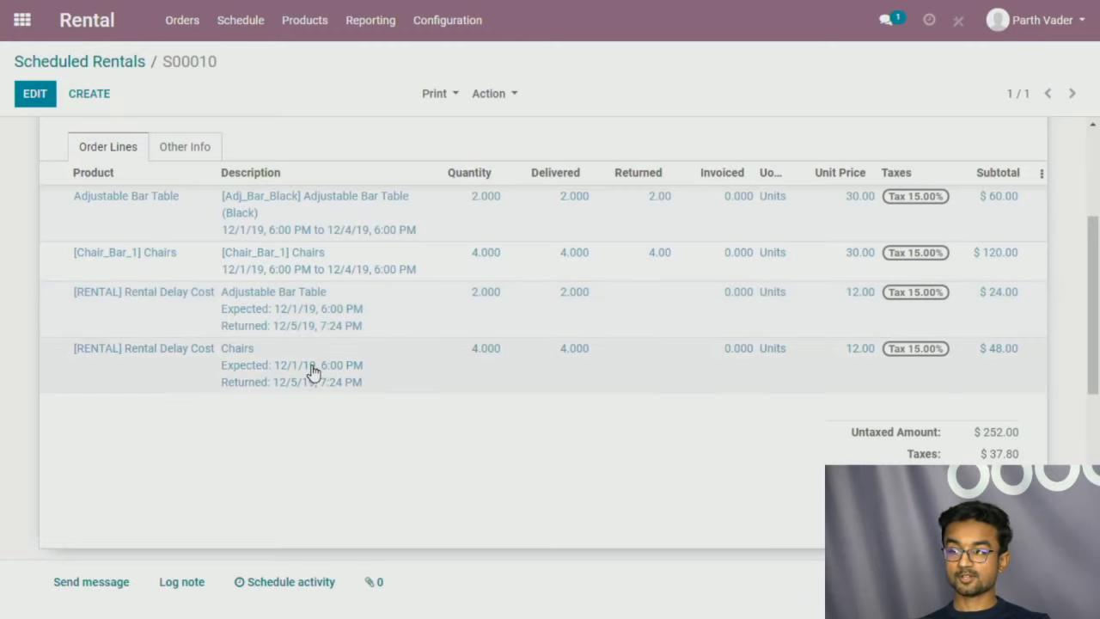
scroll(829, 402, "down", 4)
scroll(829, 402, "up", 6)
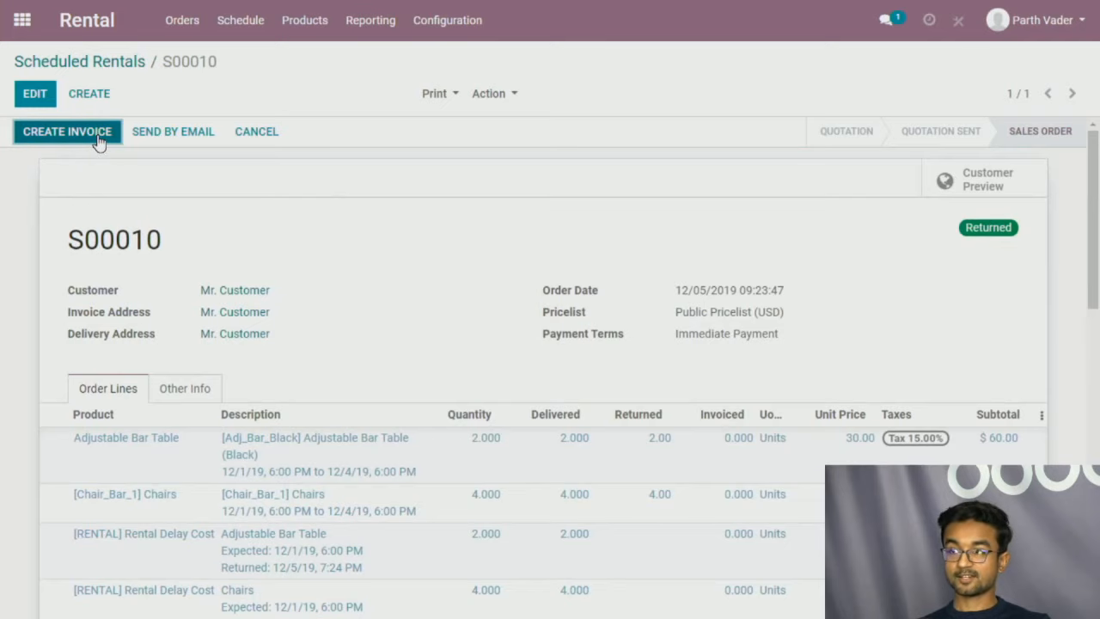
scroll(565, 410, "down", 3)
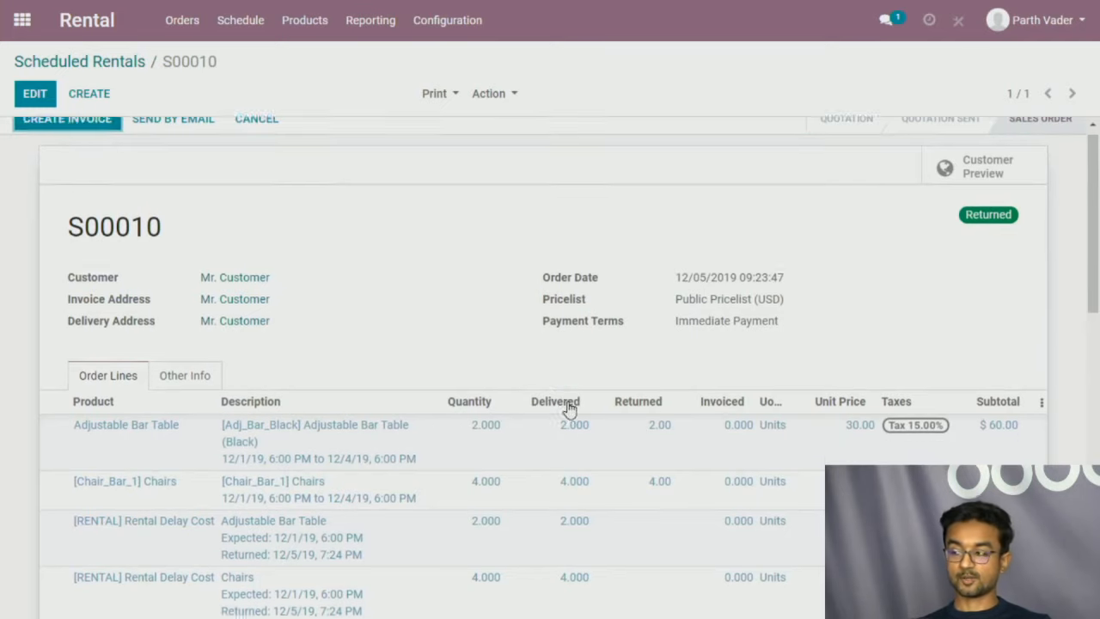
scroll(409, 430, "up", 3)
left_click(74, 60)
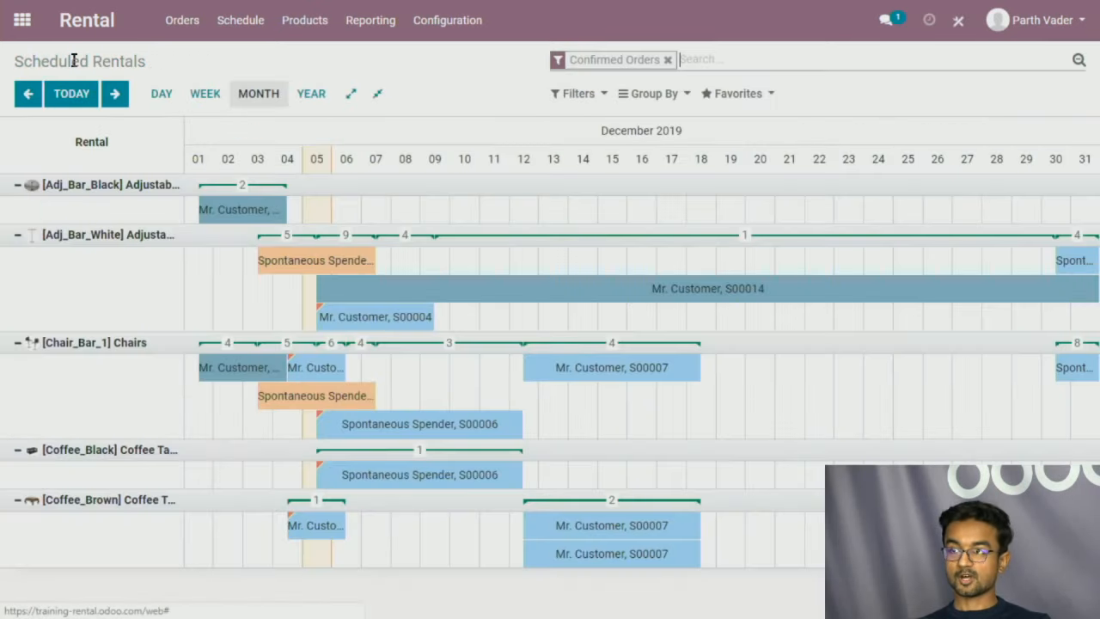
- Check the details of the white adjustable bar table rental running December 3 to 7, leaving it unchanged
mouse_move(301, 266)
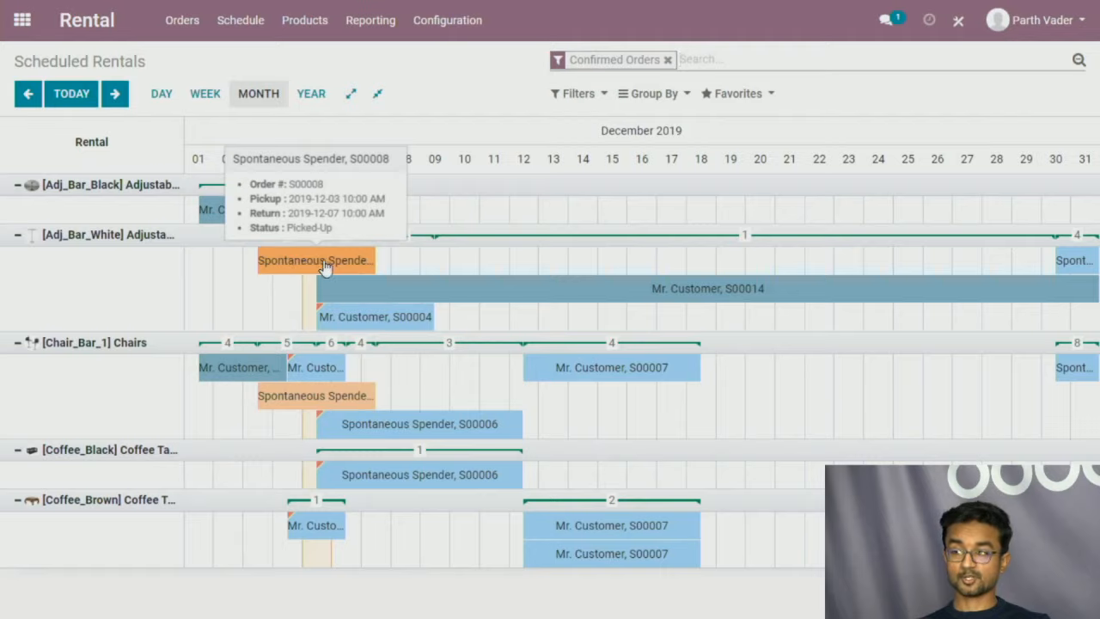
left_click(305, 264)
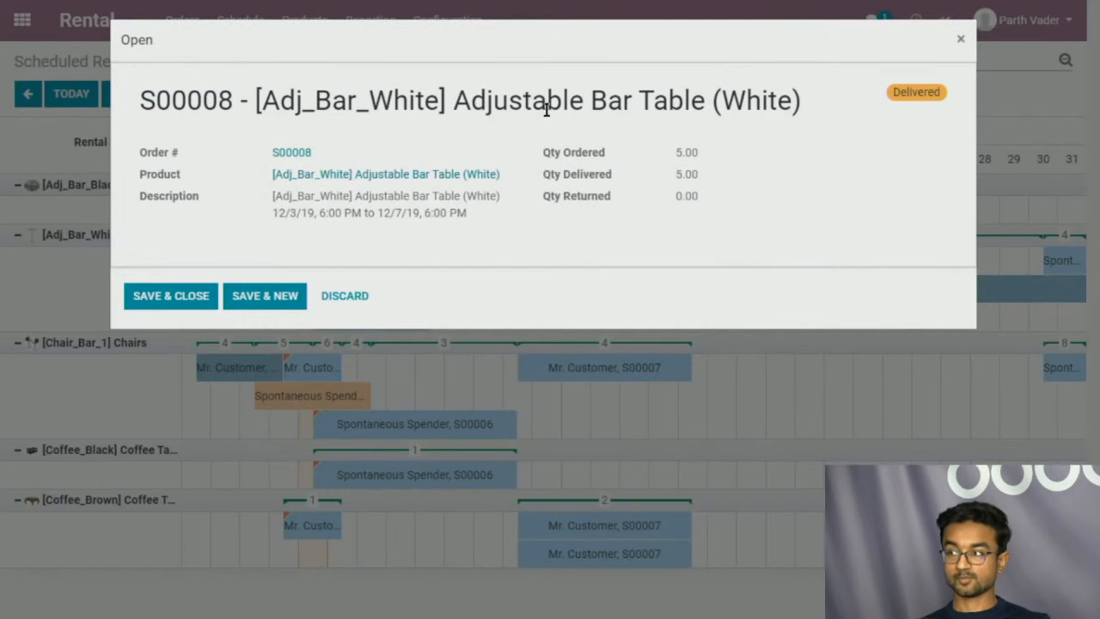
left_click_drag(532, 105, 690, 105)
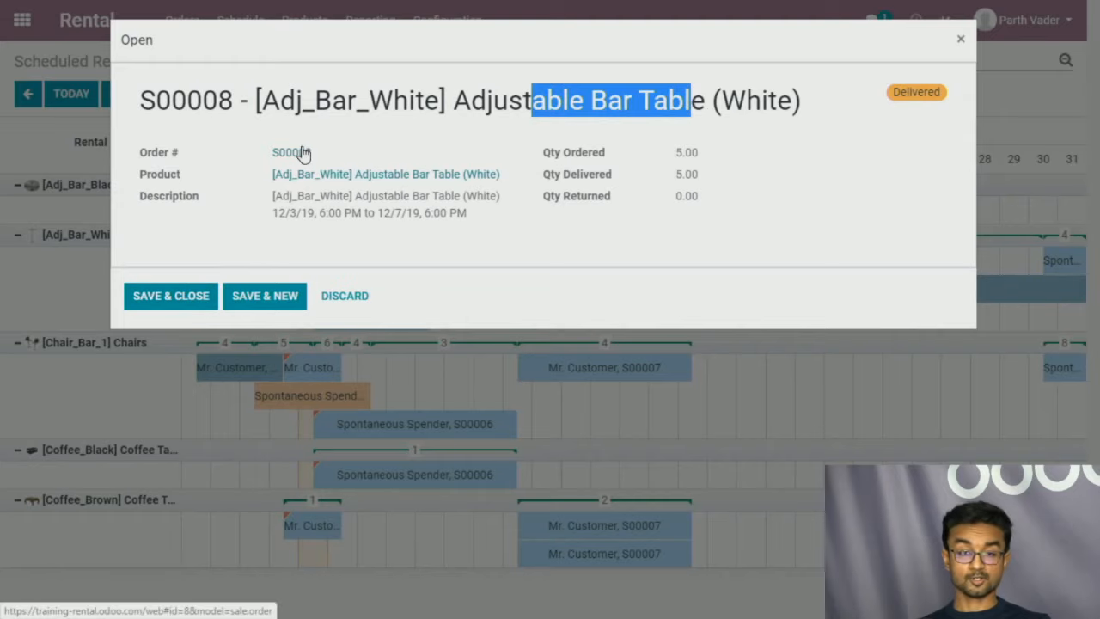
left_click(957, 37)
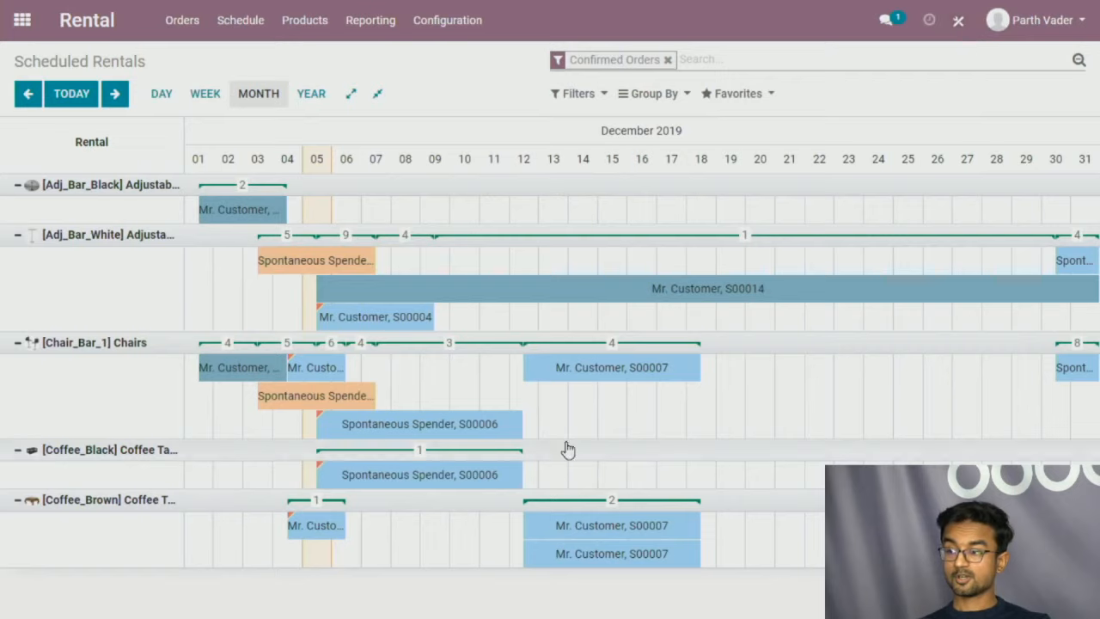
- Open the order of the brown coffee table rental starting December 4, validate its full pickup with serial C_Brown_1, and return to the schedule
left_click(317, 529)
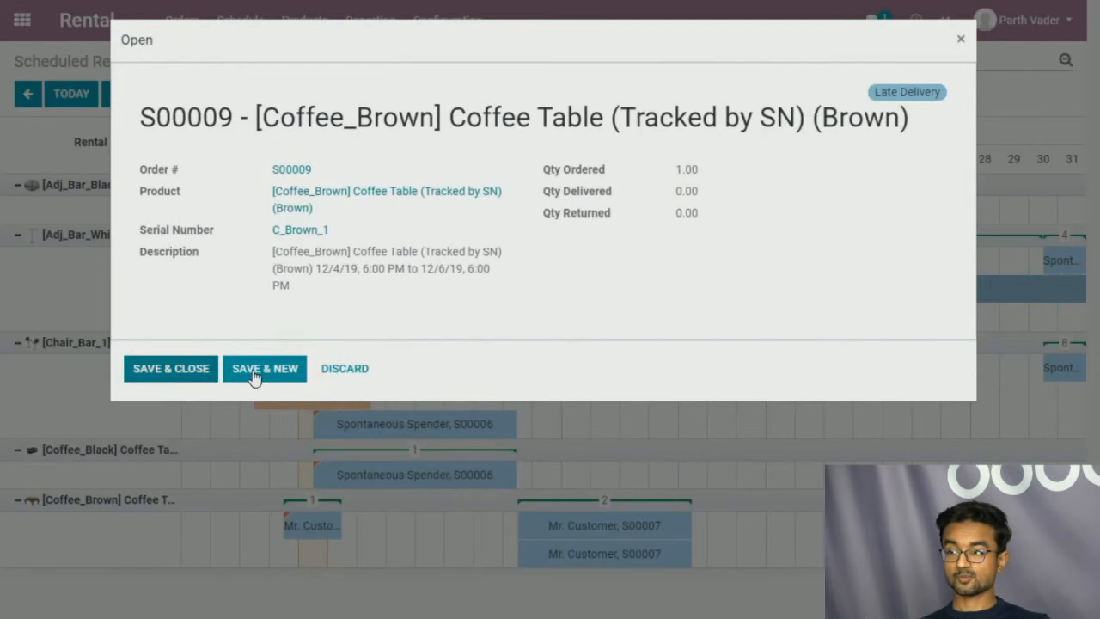
left_click(302, 177)
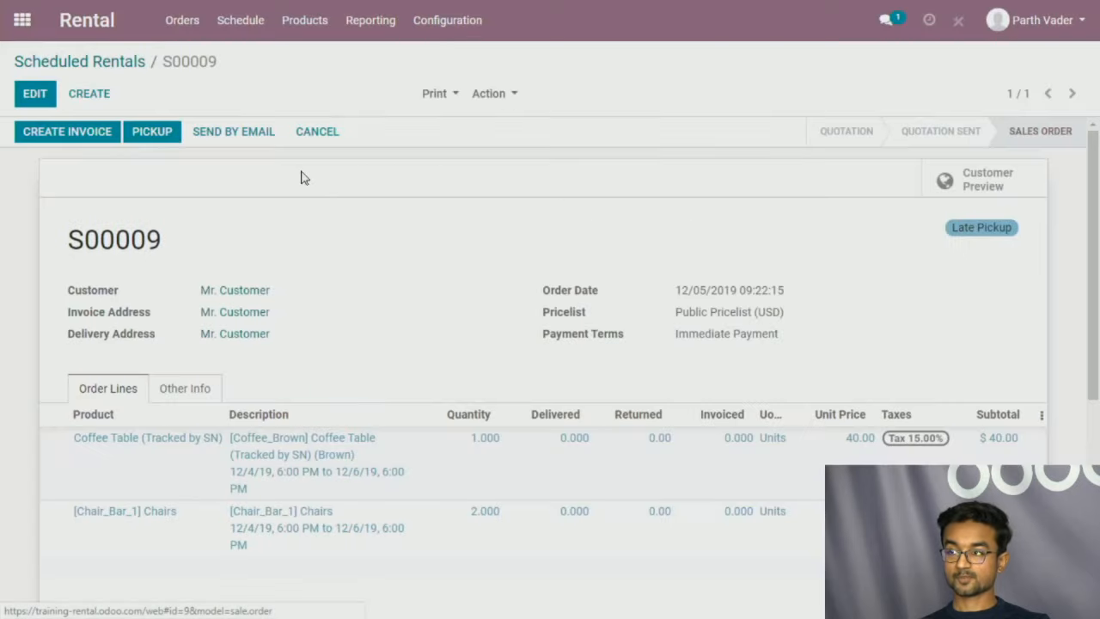
left_click(151, 131)
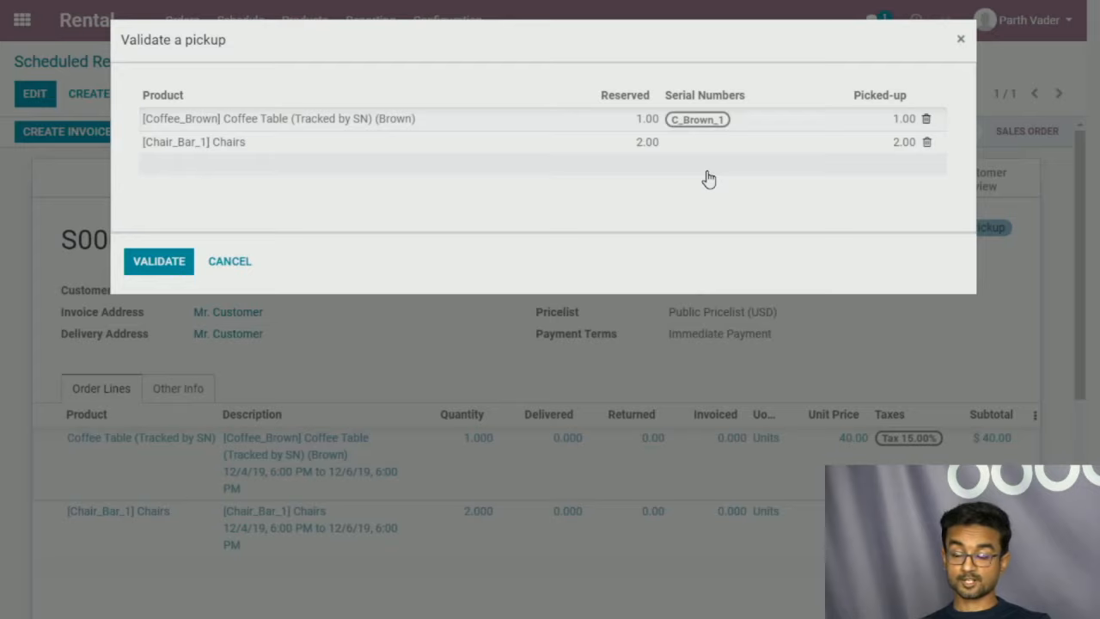
left_click(163, 270)
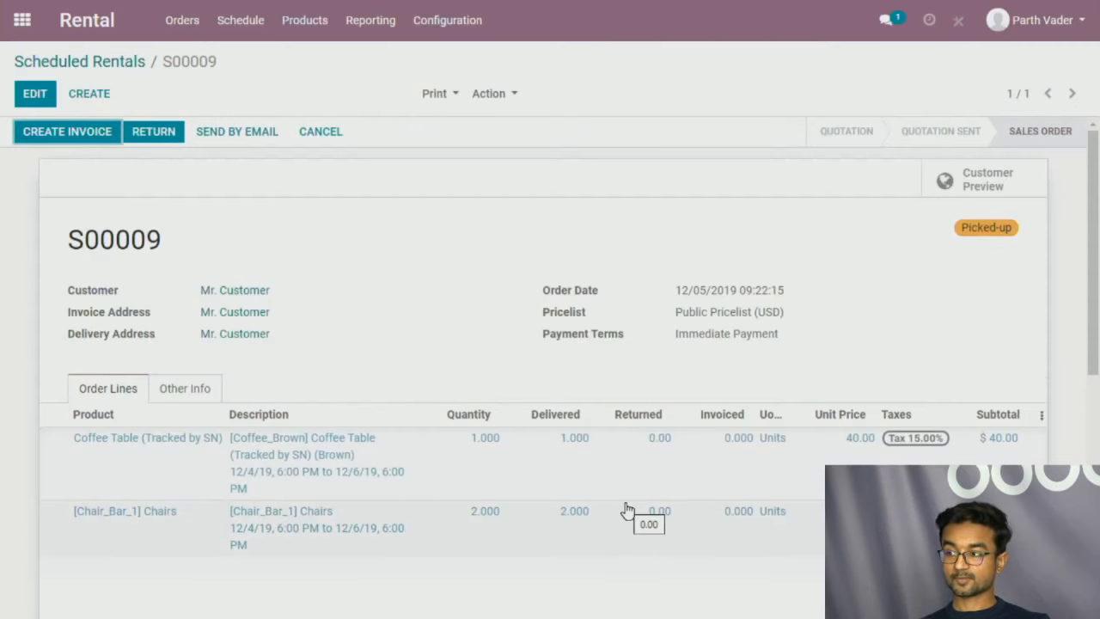
scroll(627, 510, "down", 10)
scroll(627, 511, "up", 10)
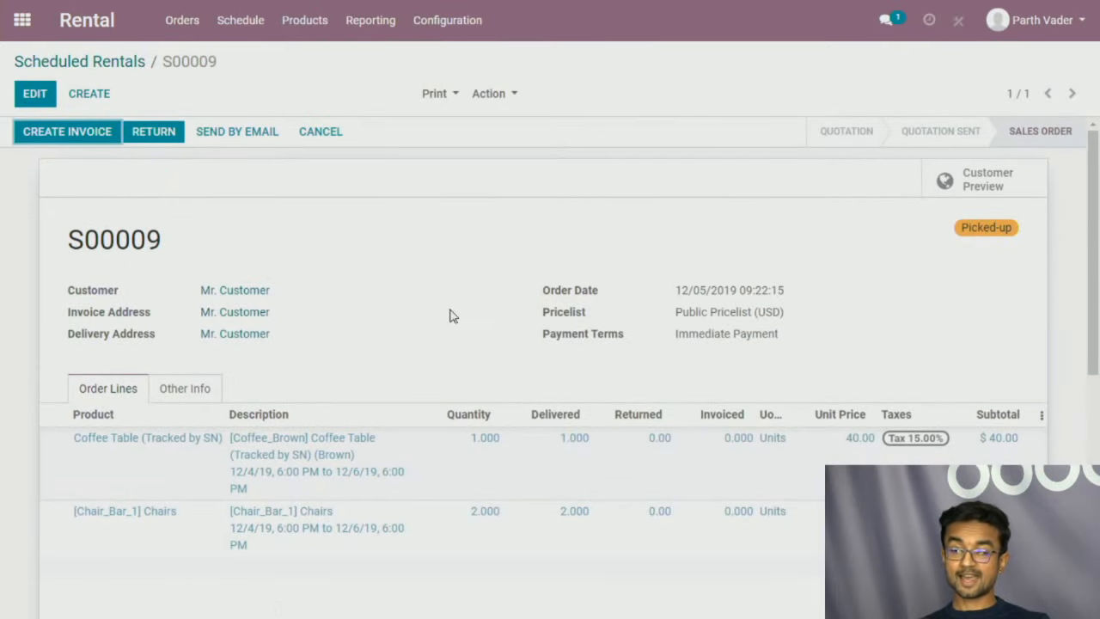
left_click(47, 61)
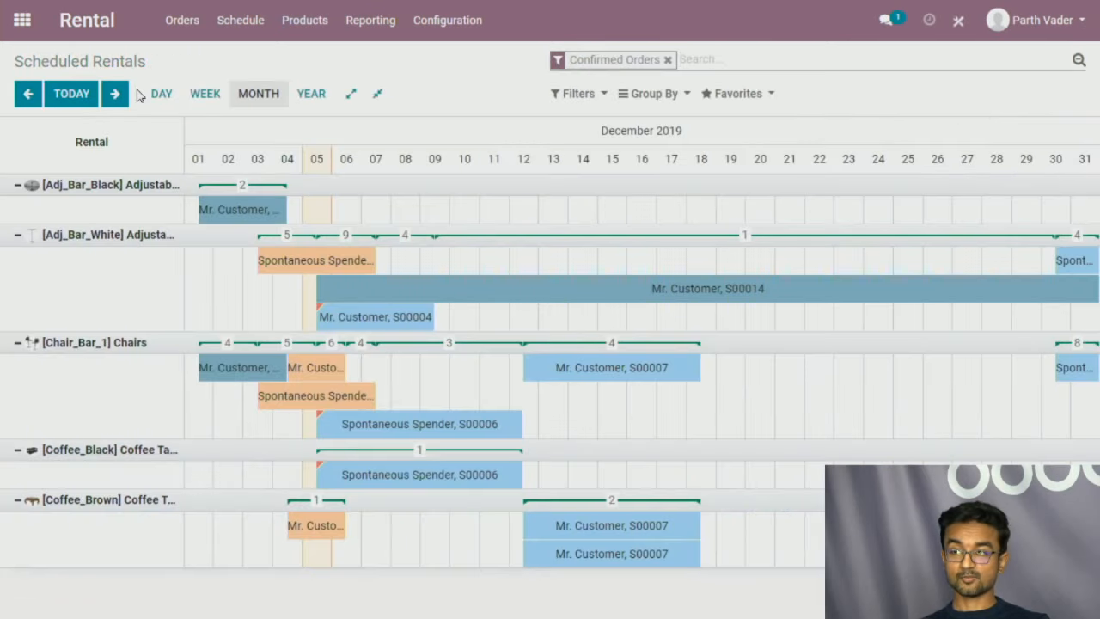
- Create a new rental order from the rental orders list and choose an existing customer for it
left_click(179, 20)
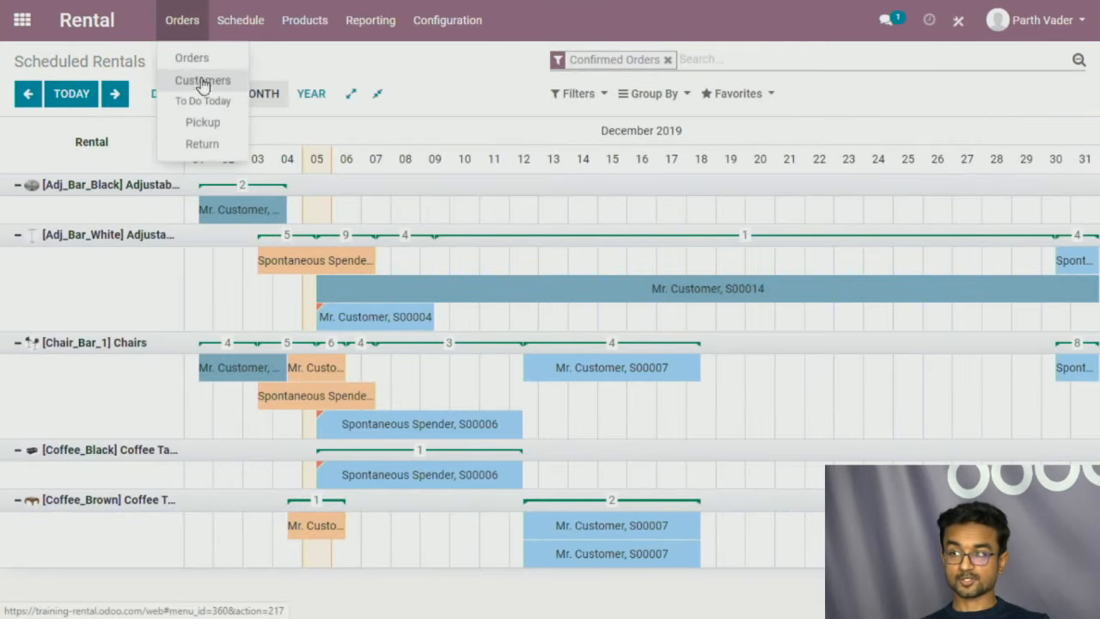
left_click(206, 68)
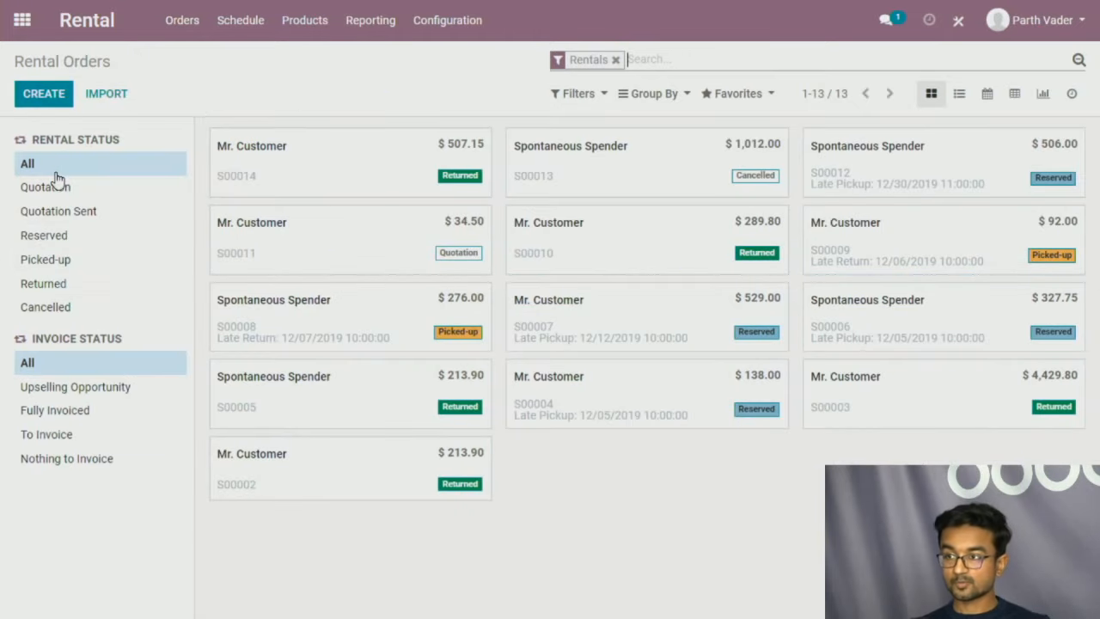
left_click(39, 98)
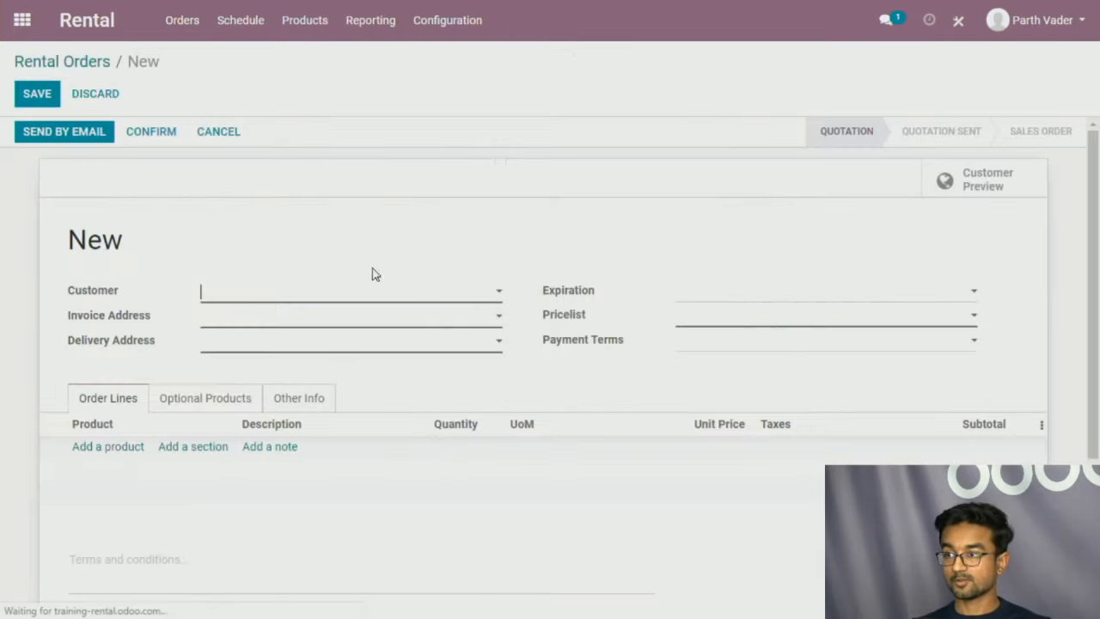
left_click(246, 296)
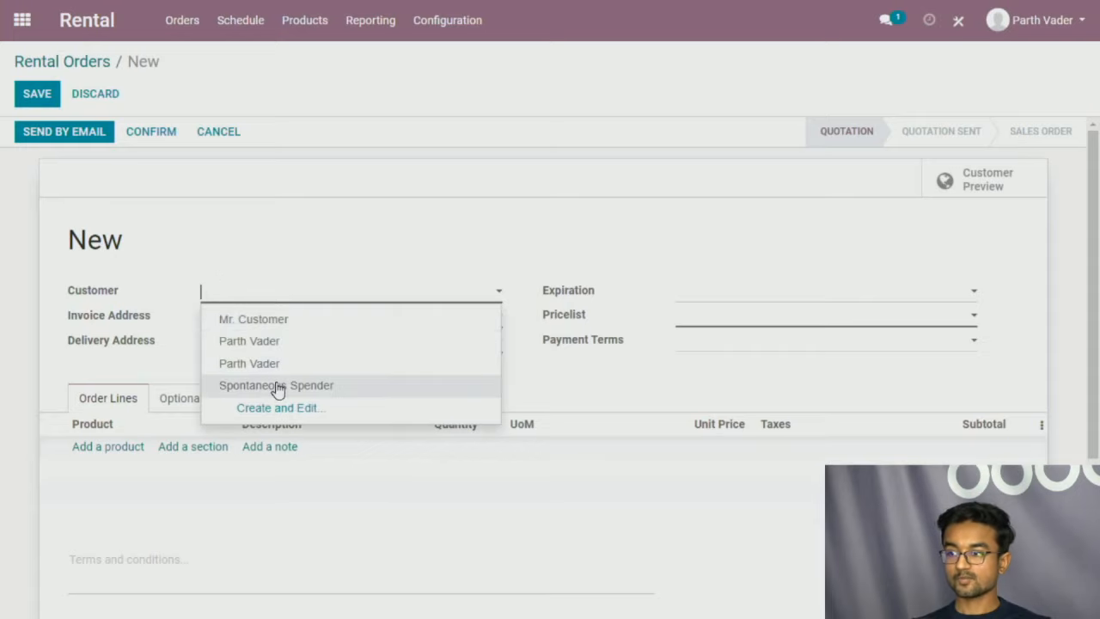
left_click(279, 388)
- Add one black Coffee Table (Tracked by SN) as a rental line without any optional products
left_click(112, 448)
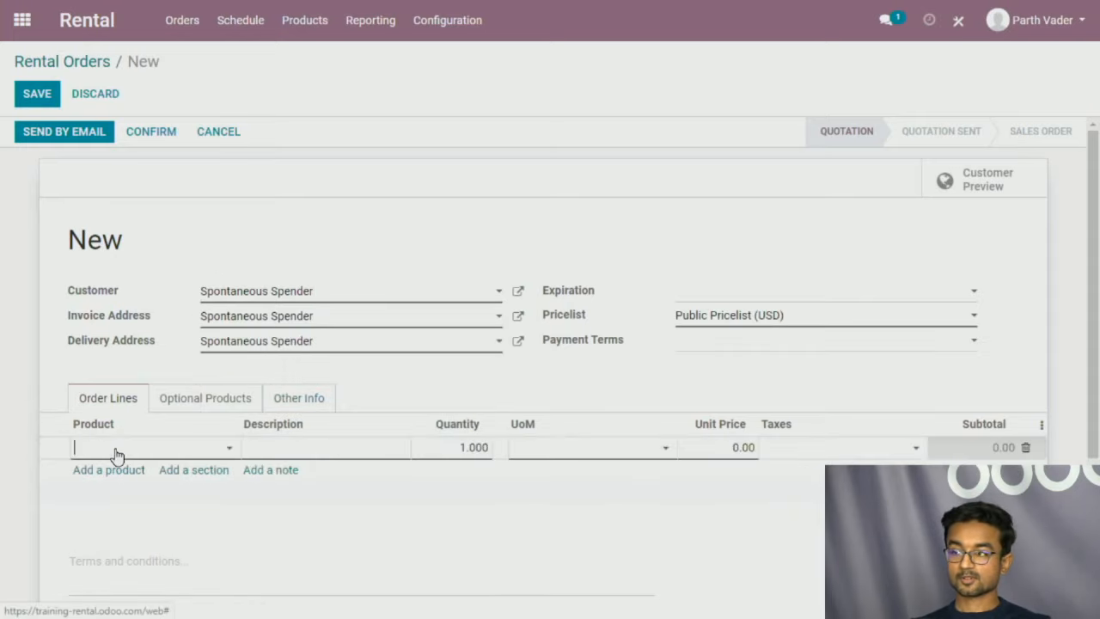
left_click(123, 453)
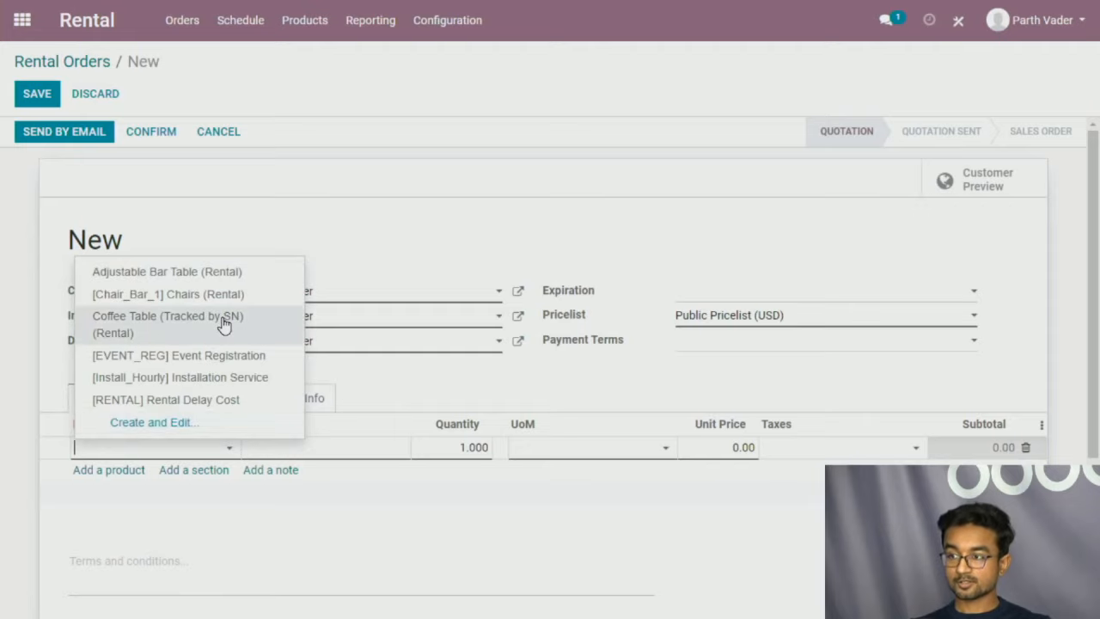
left_click(247, 319)
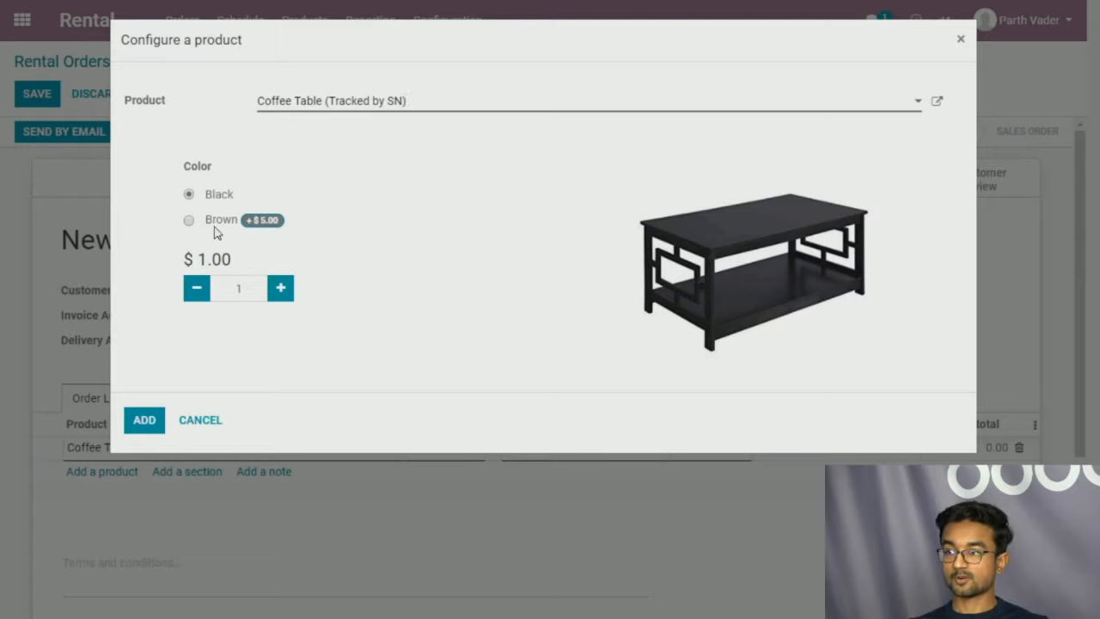
left_click(143, 421)
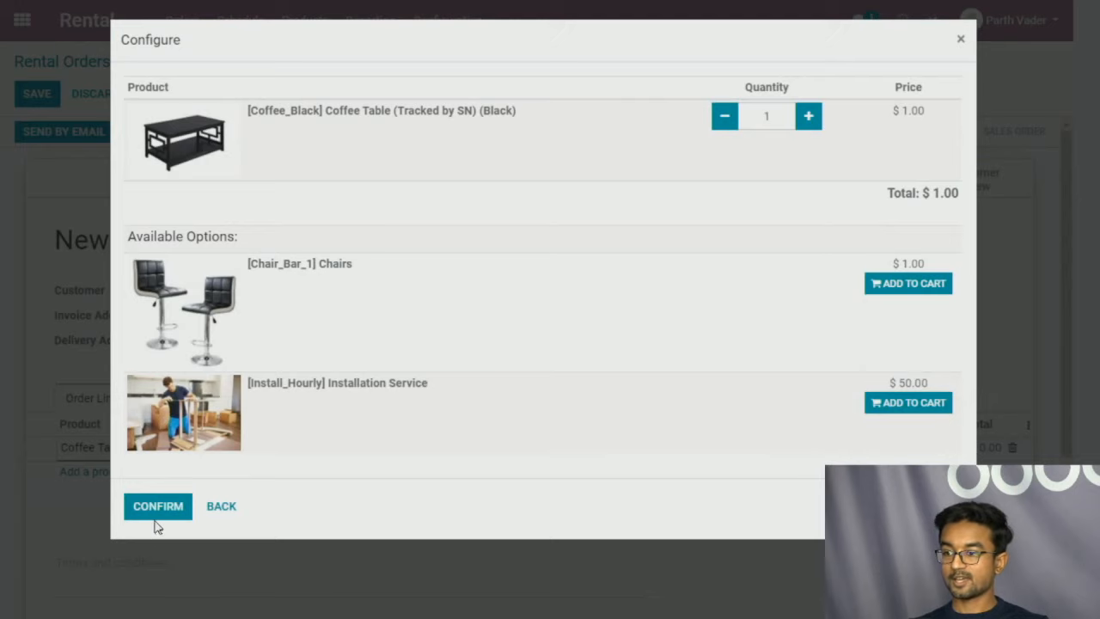
left_click(159, 508)
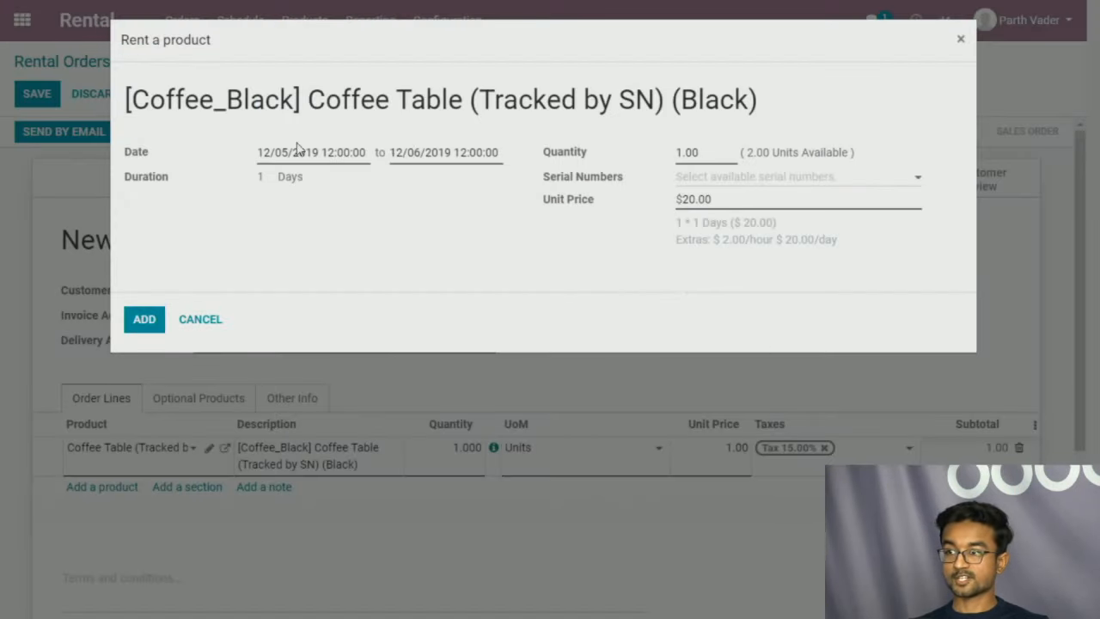
- Set the black coffee table's rental period from 12/12/2019 12:00 to 12/24/2019 12:00
left_click(300, 158)
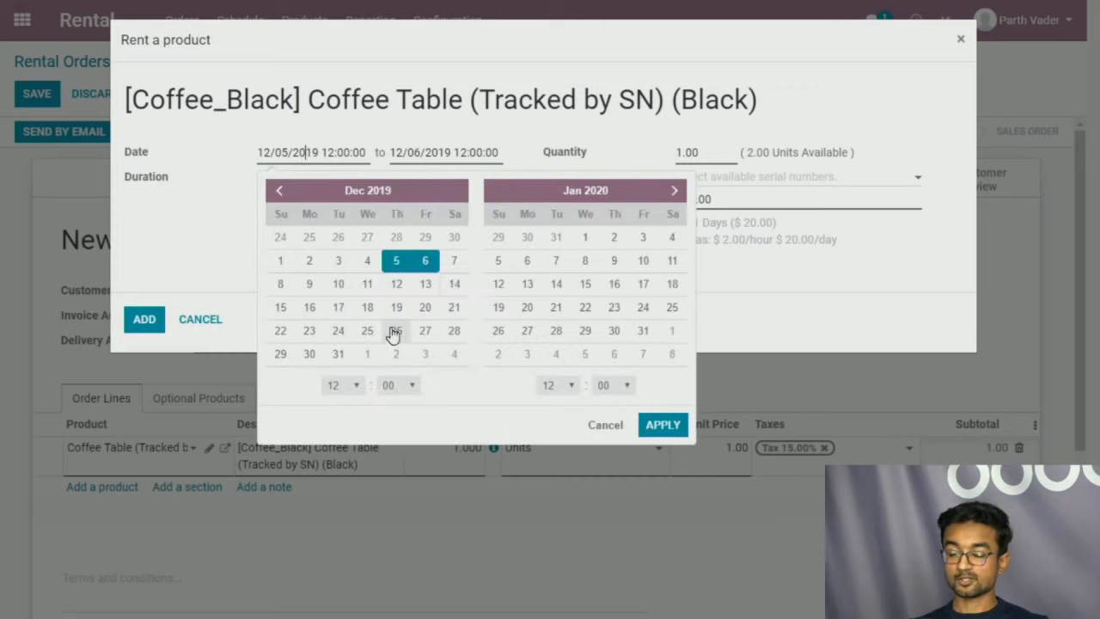
left_click(396, 284)
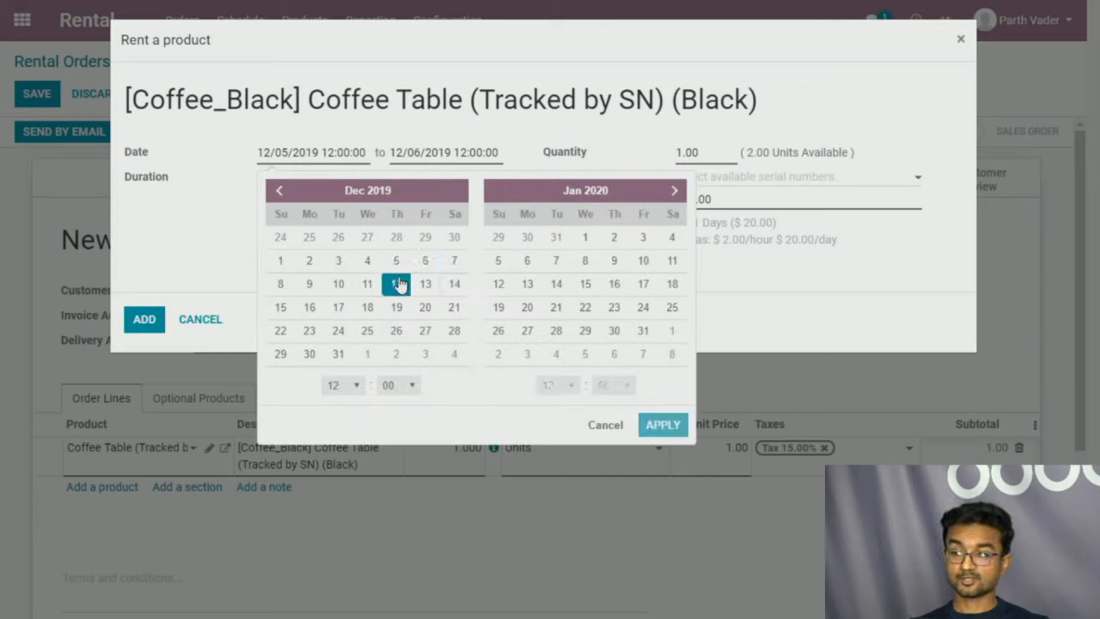
left_click(341, 336)
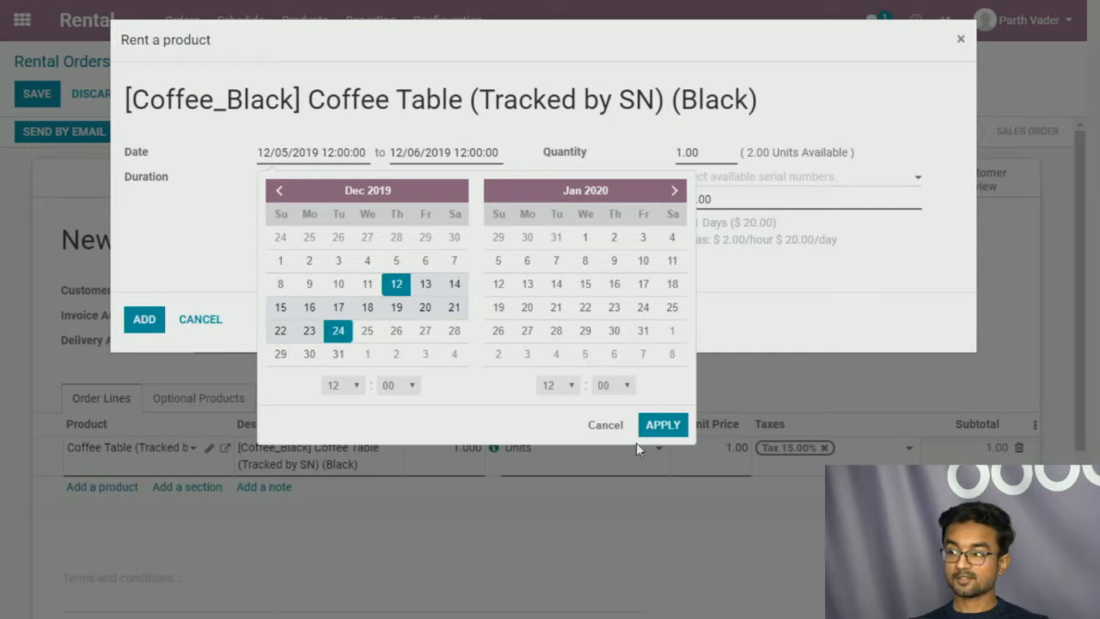
left_click(660, 425)
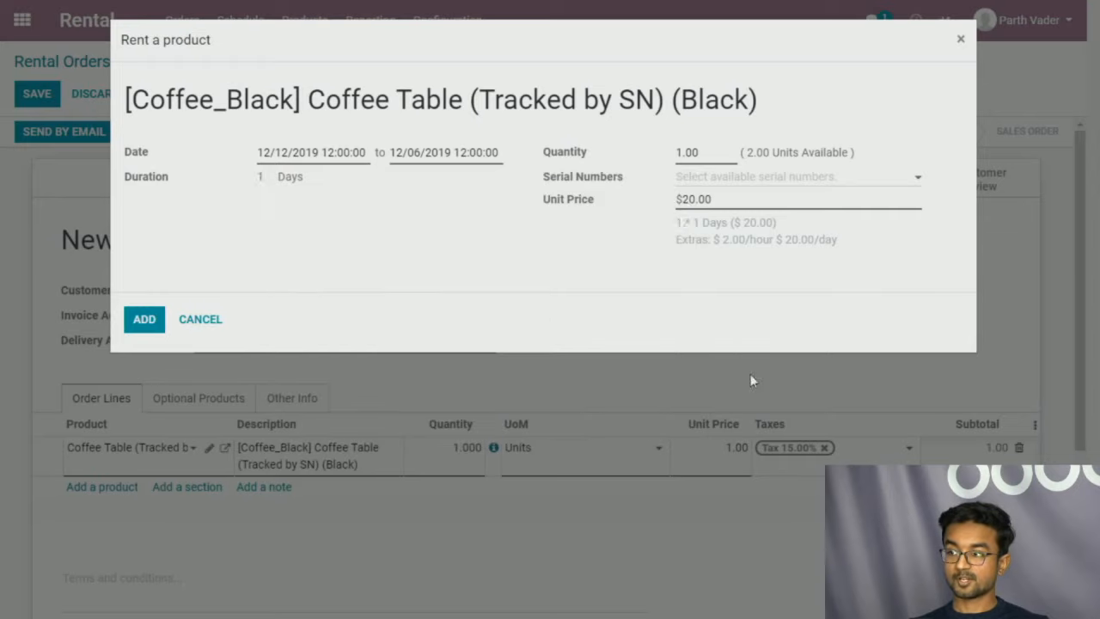
- Reserve serial numbers C_Blk_2 and C_Blk_3 for the black coffee table rental and add it to the order
left_click(726, 180)
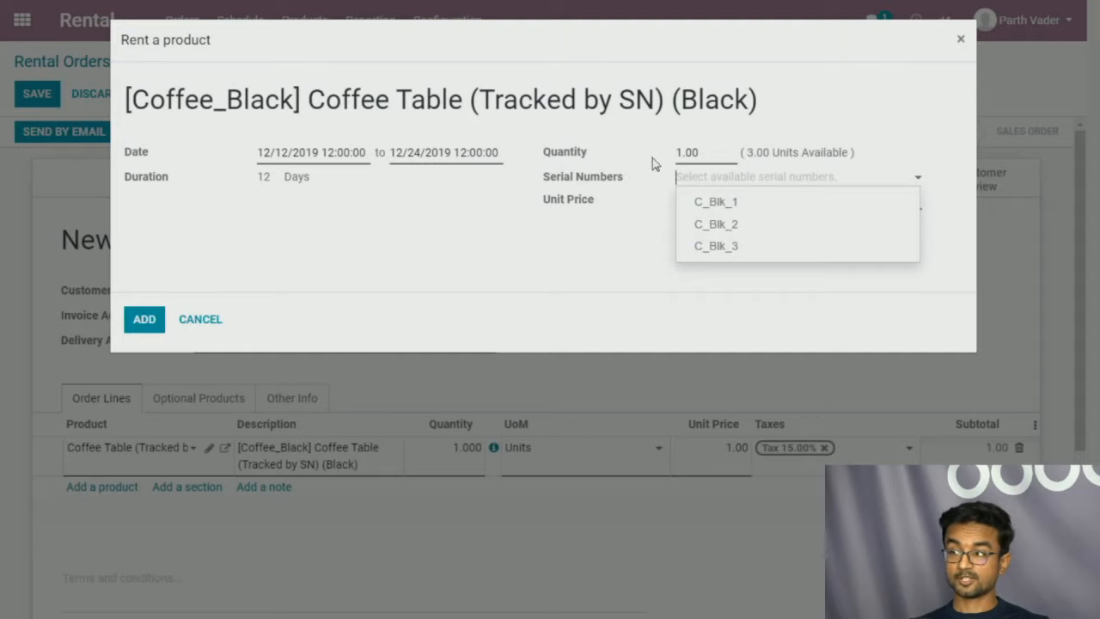
left_click(741, 220)
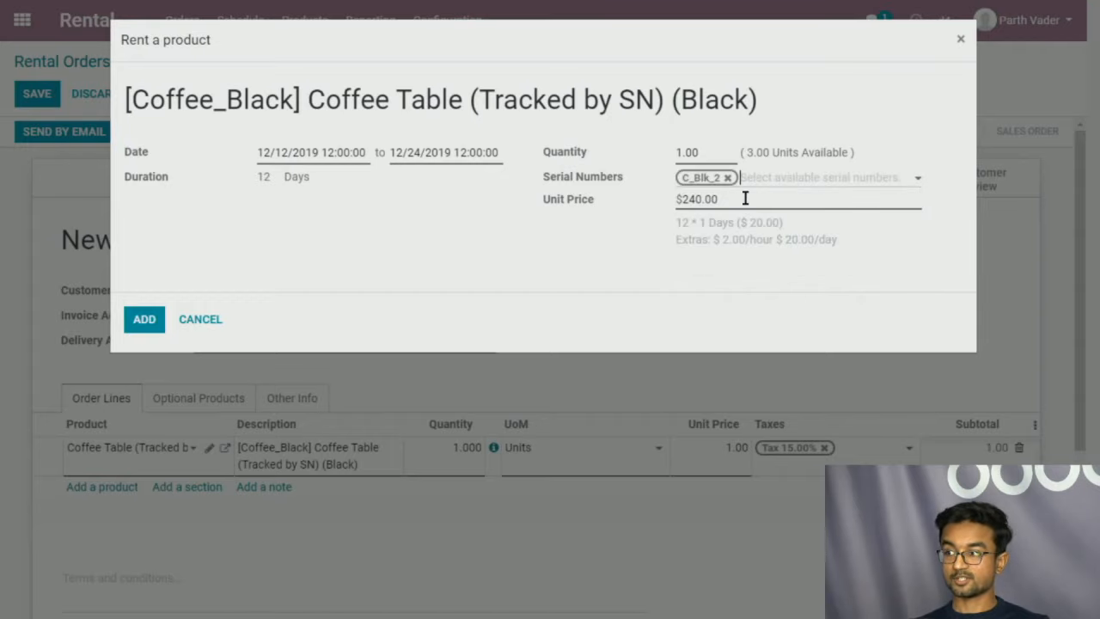
left_click(774, 177)
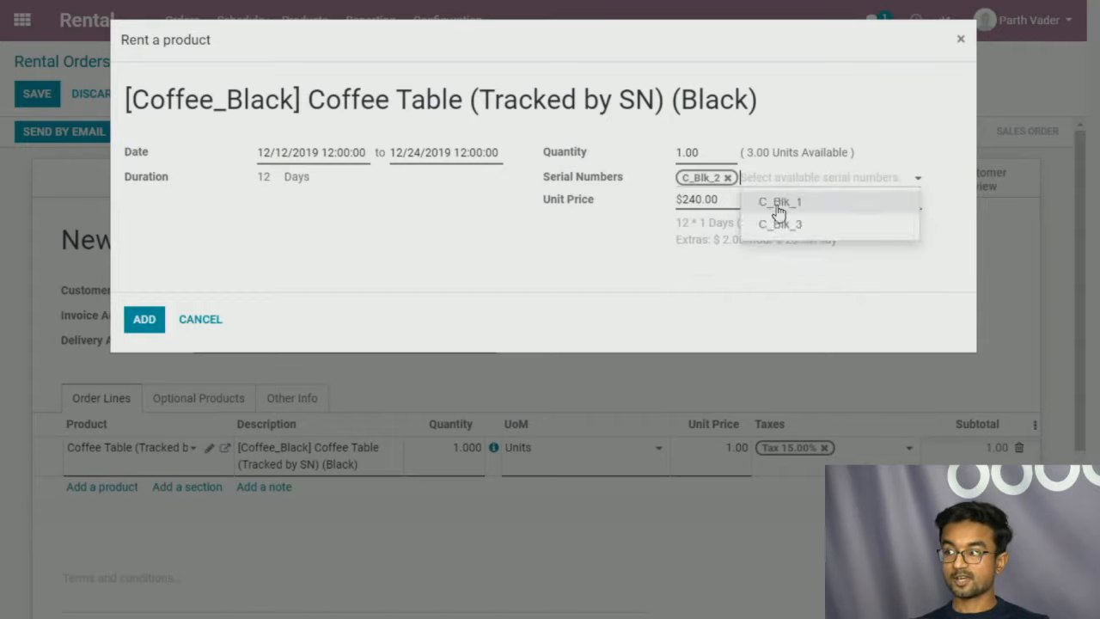
left_click(784, 227)
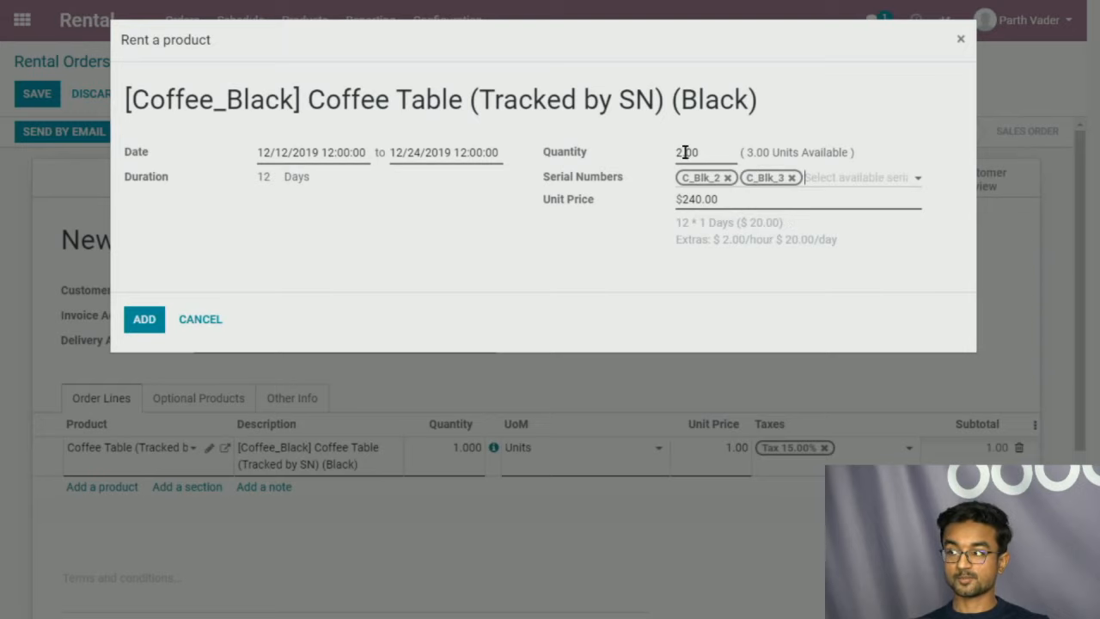
left_click(147, 323)
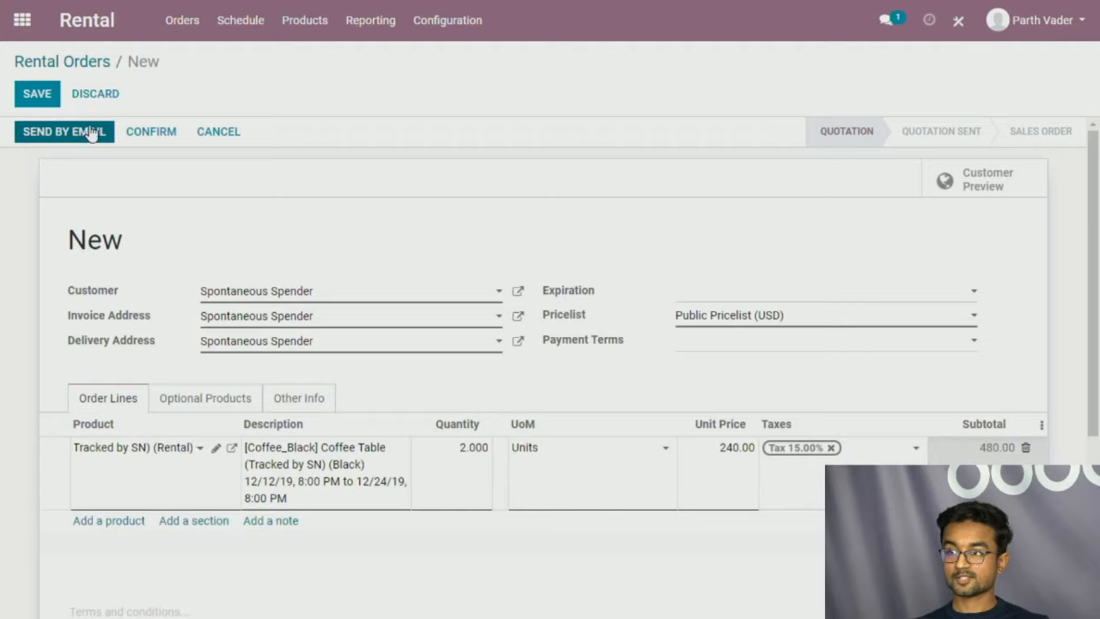
- Confirm the rental order and check its black coffee table reservations in the rental schedule
left_click(153, 136)
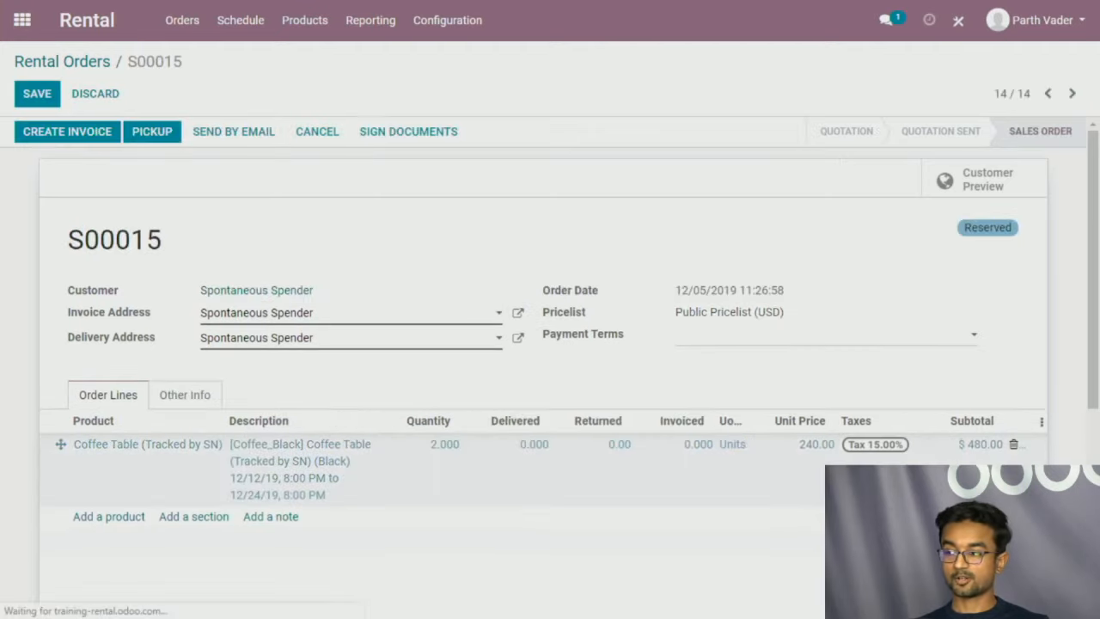
scroll(486, 501, "down", 4)
scroll(421, 468, "up", 4)
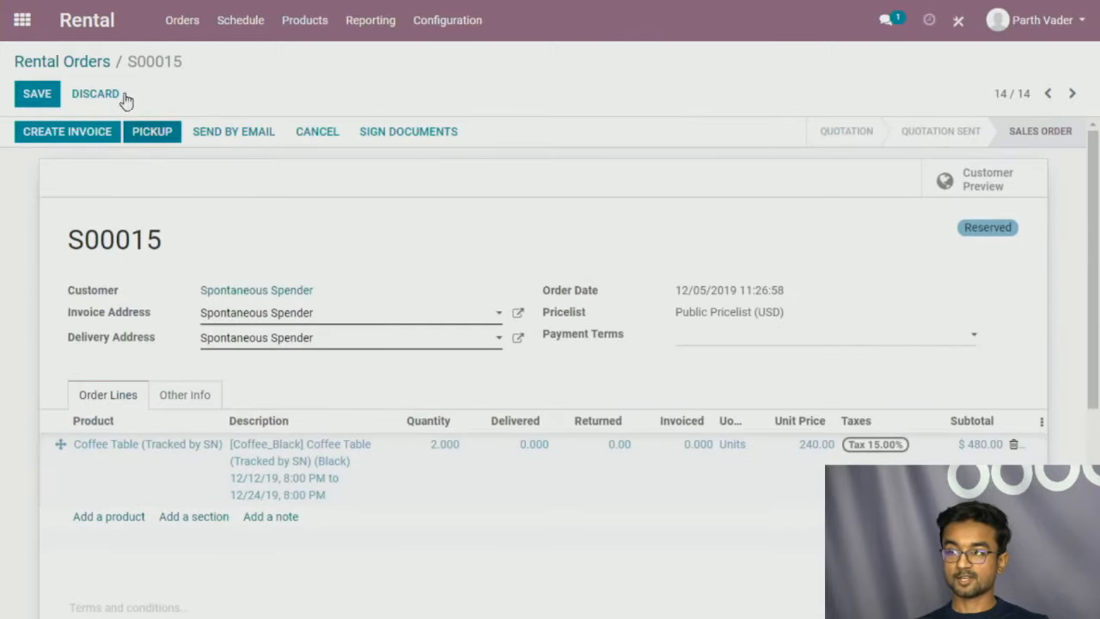
left_click(246, 16)
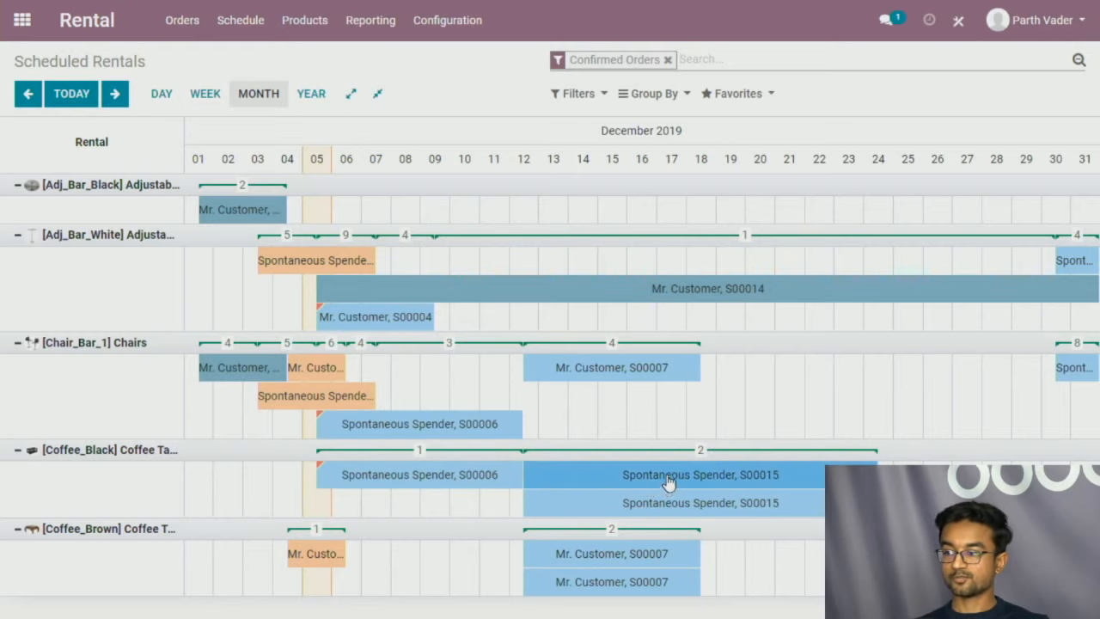
mouse_move(670, 487)
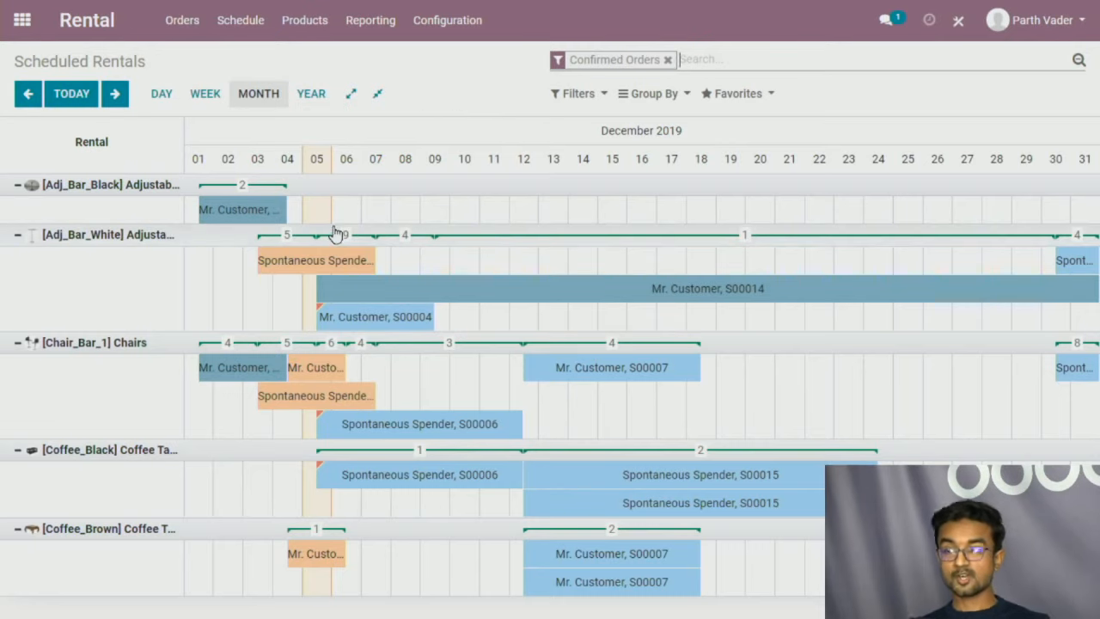
- Open the rental analysis report and compare the Price, Qty Returned and Count measures, ending on Qty Ordered
left_click(374, 23)
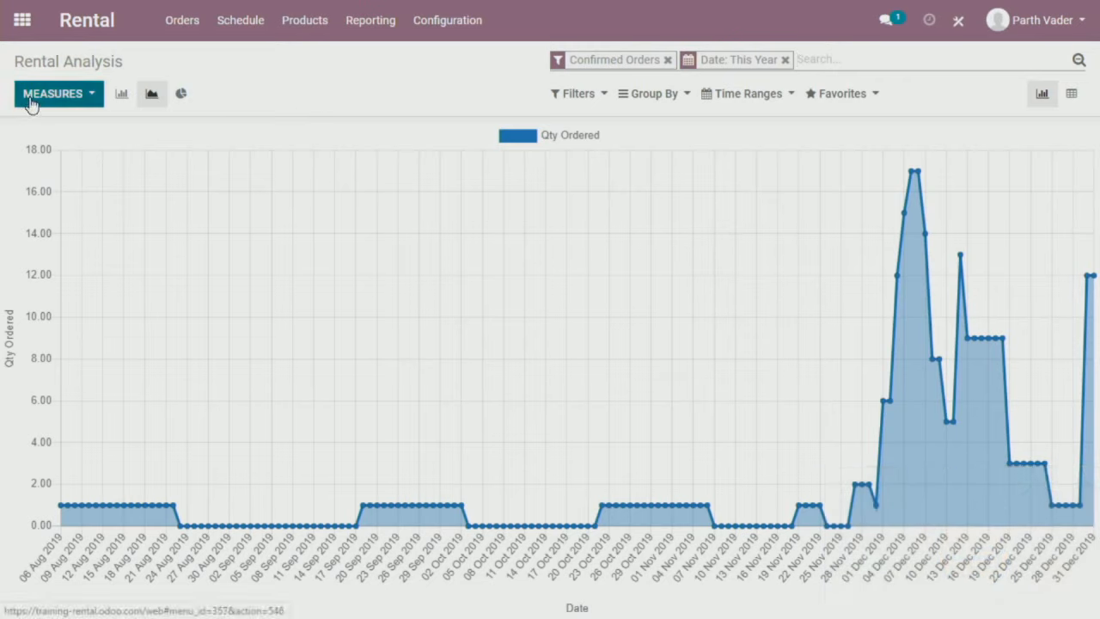
left_click(83, 95)
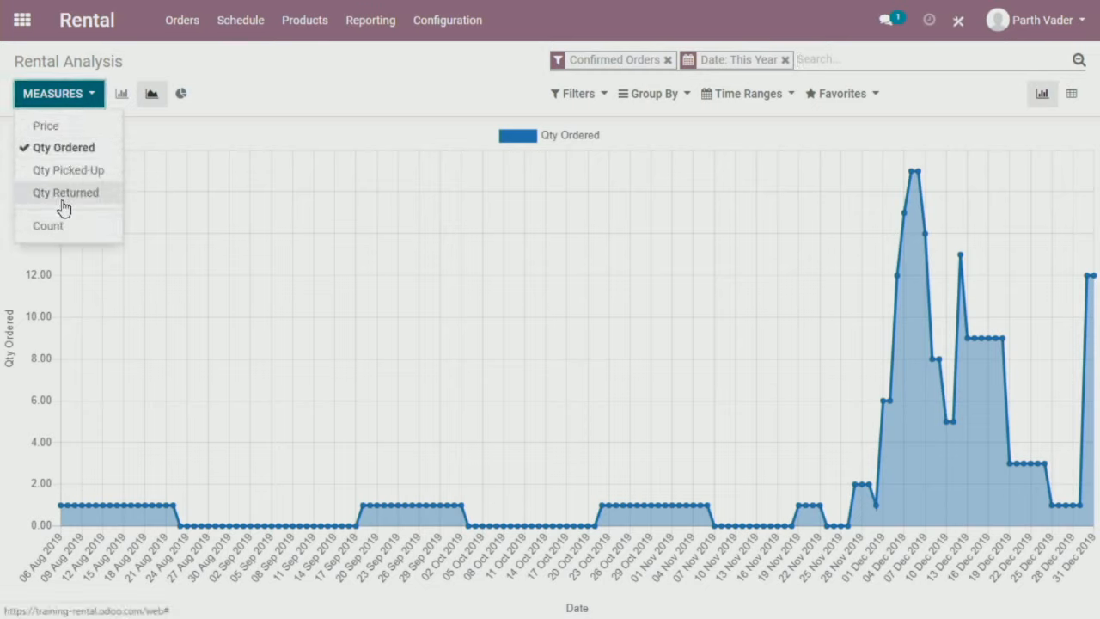
left_click(76, 131)
left_click(77, 194)
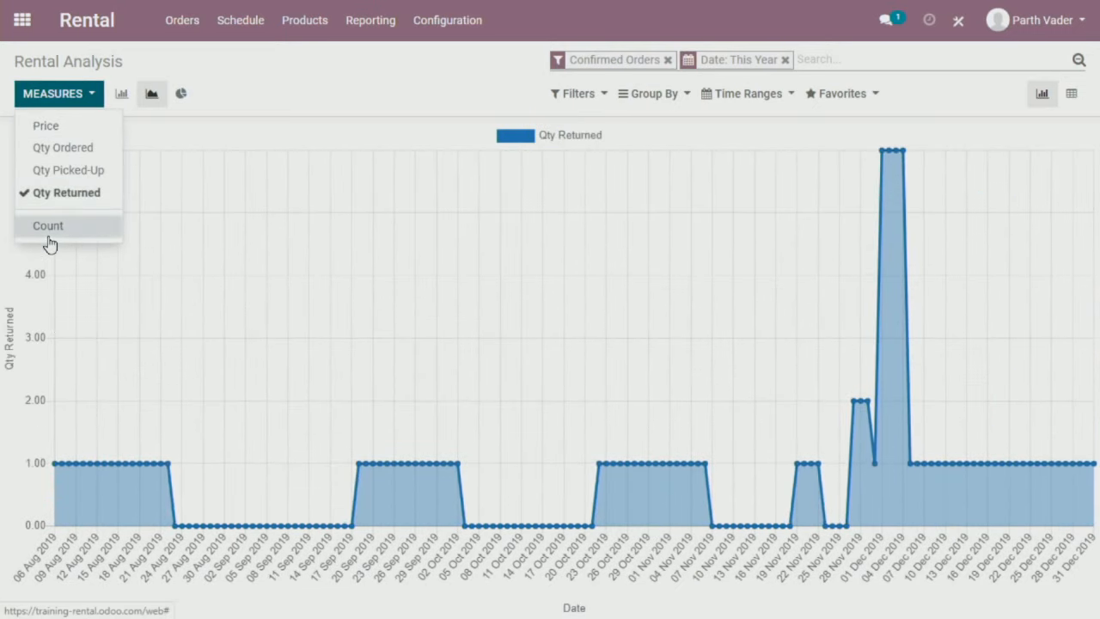
left_click(50, 229)
left_click(64, 129)
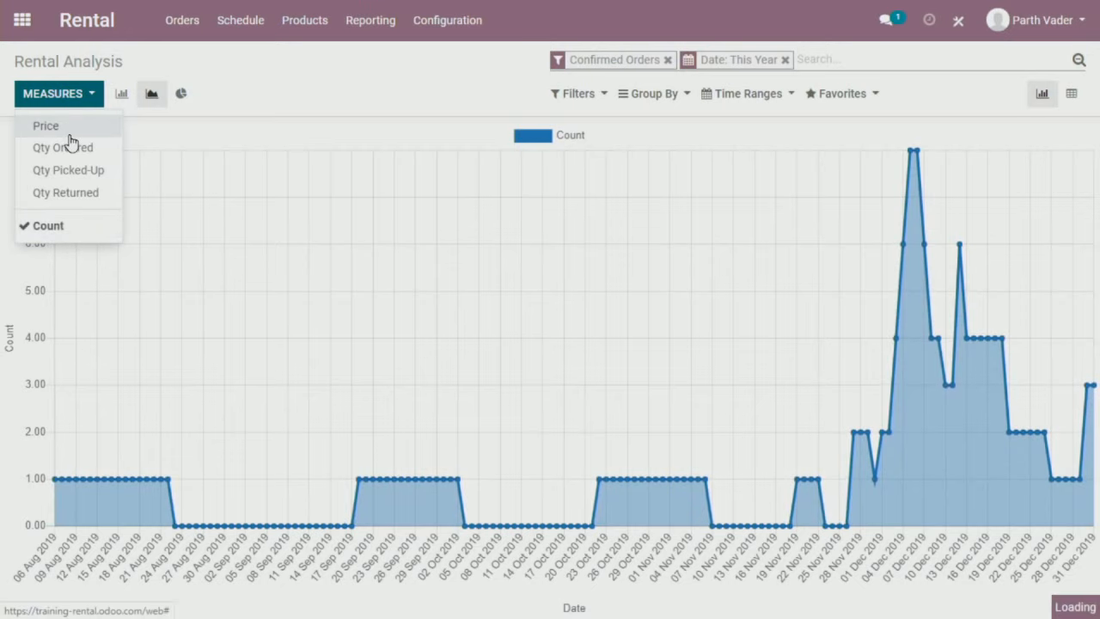
left_click(74, 152)
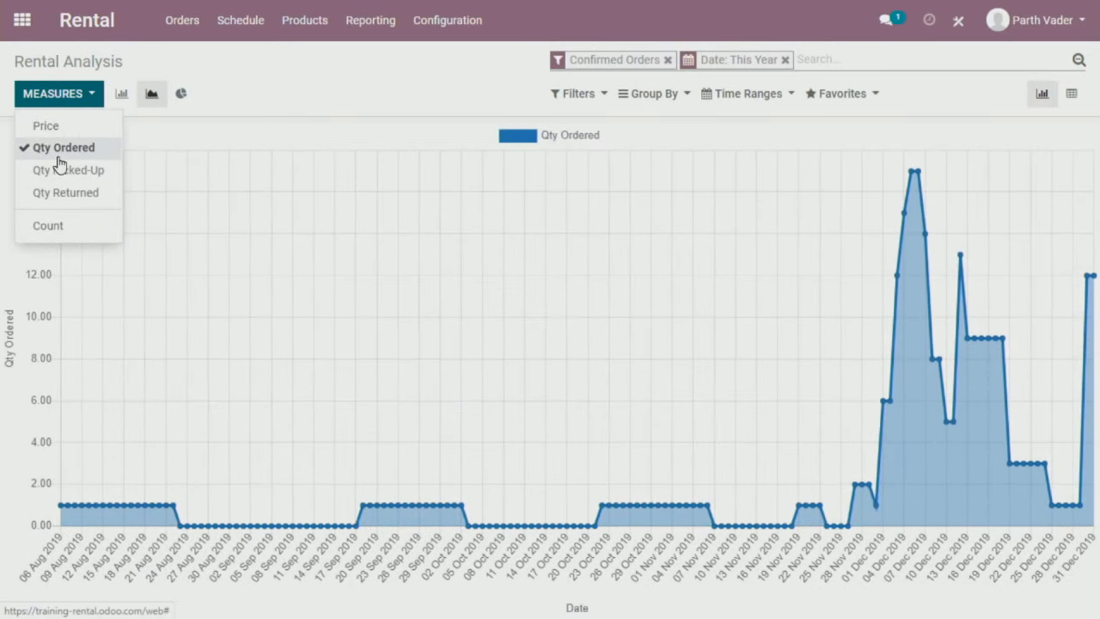
left_click(557, 229)
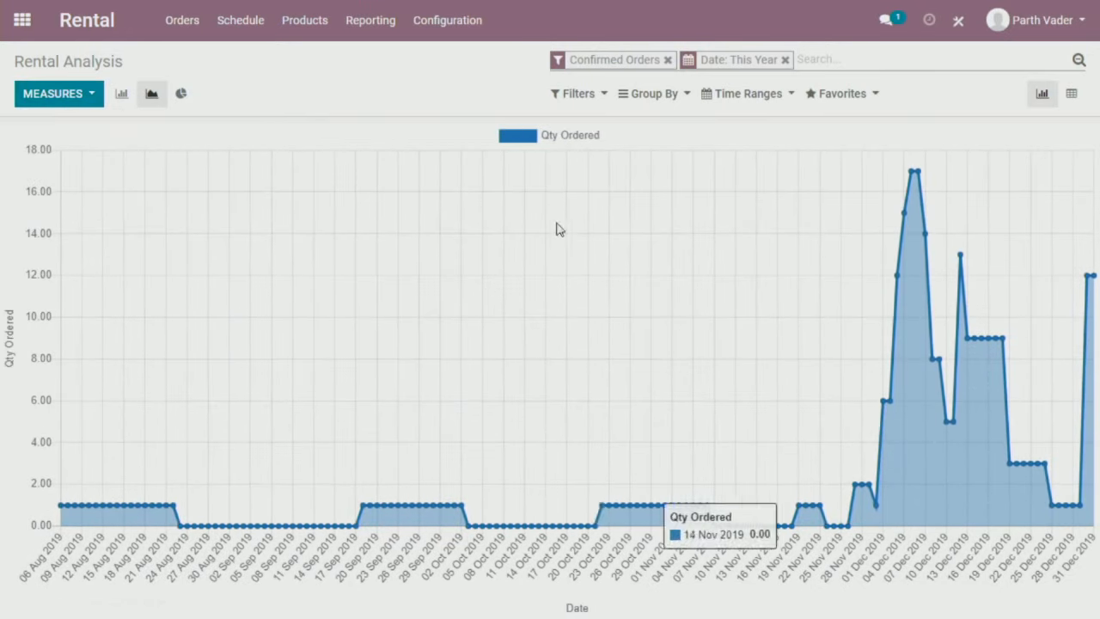
- Add a custom filter to the rental analysis with the condition "Product is set"
left_click(581, 102)
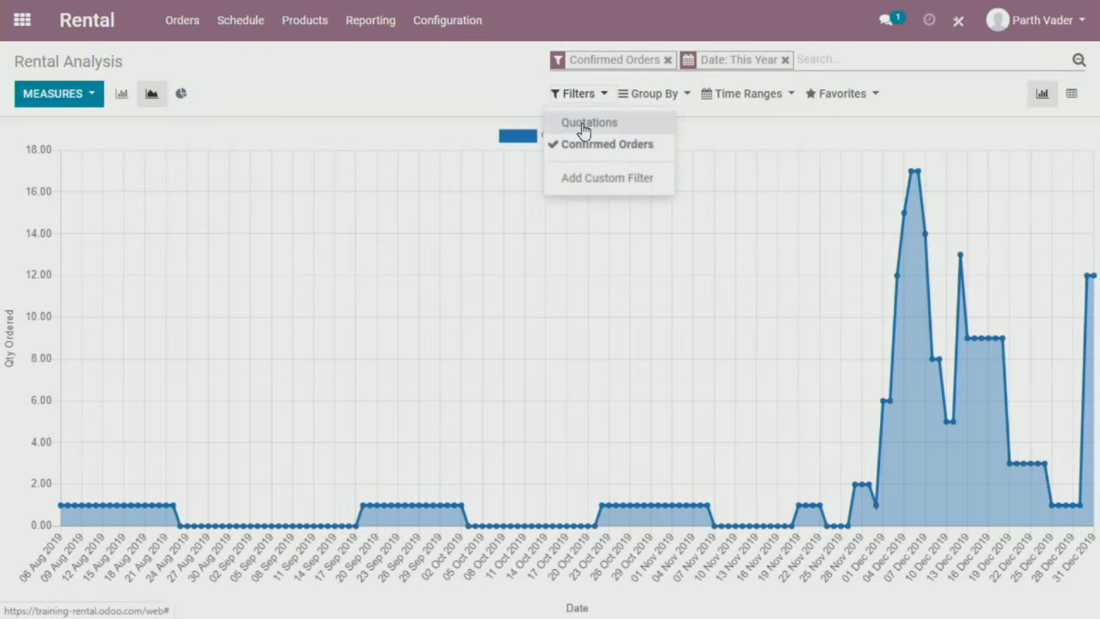
left_click(611, 184)
left_click(616, 207)
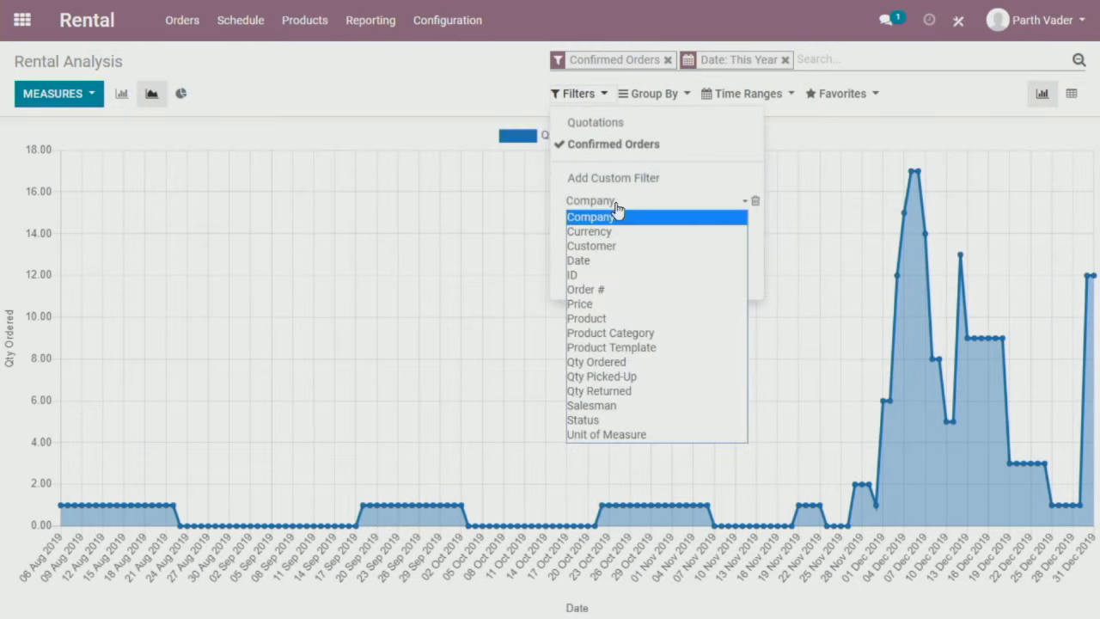
left_click(627, 319)
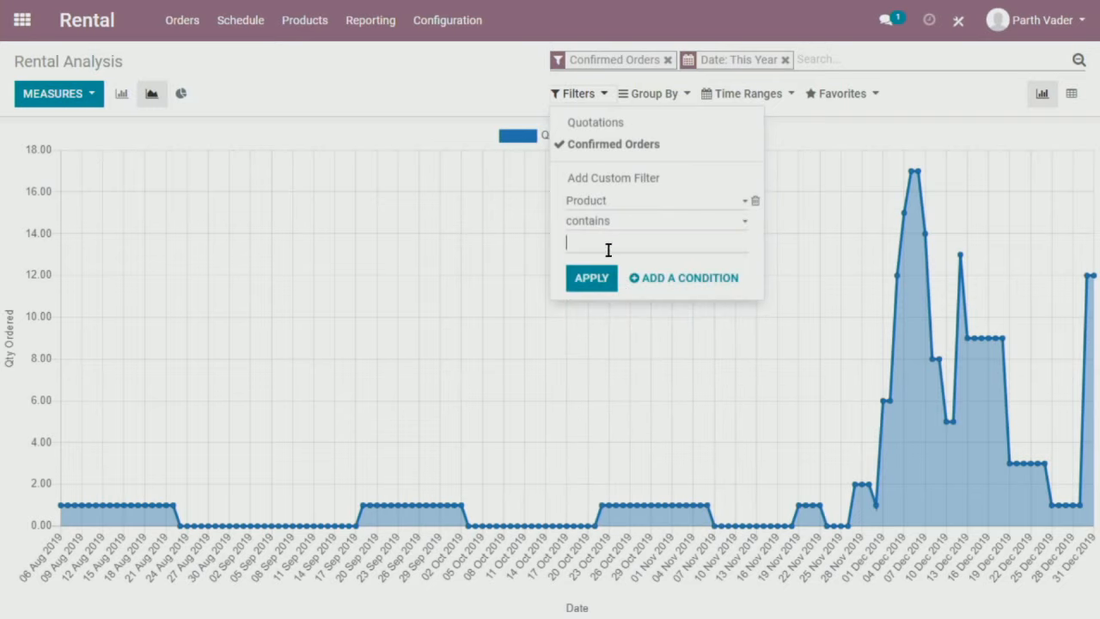
left_click(640, 225)
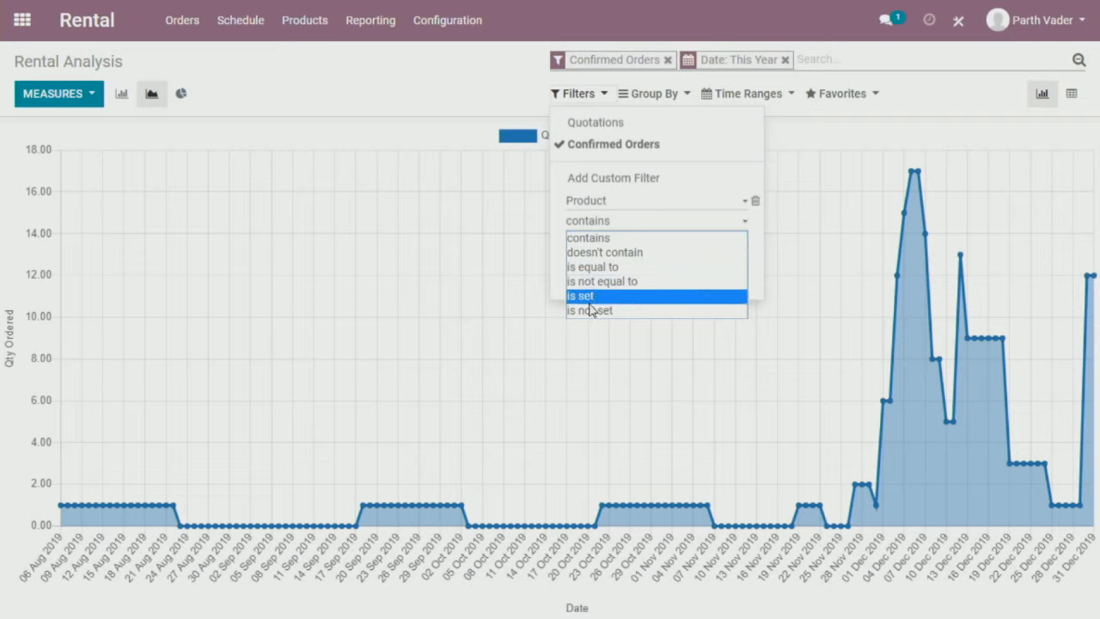
left_click(590, 297)
left_click(589, 259)
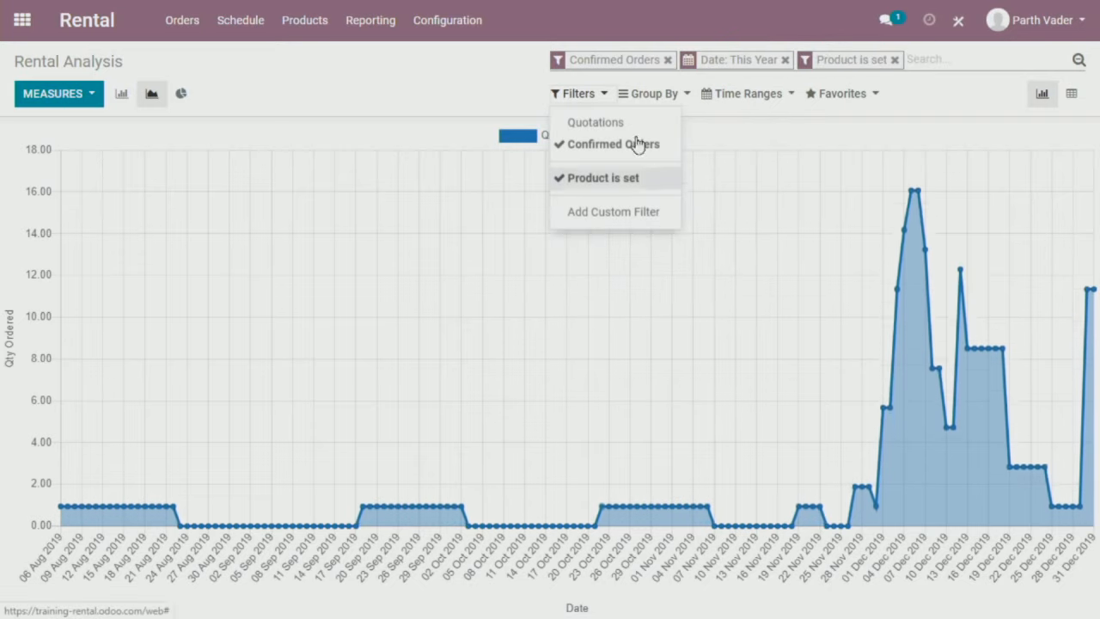
left_click(478, 65)
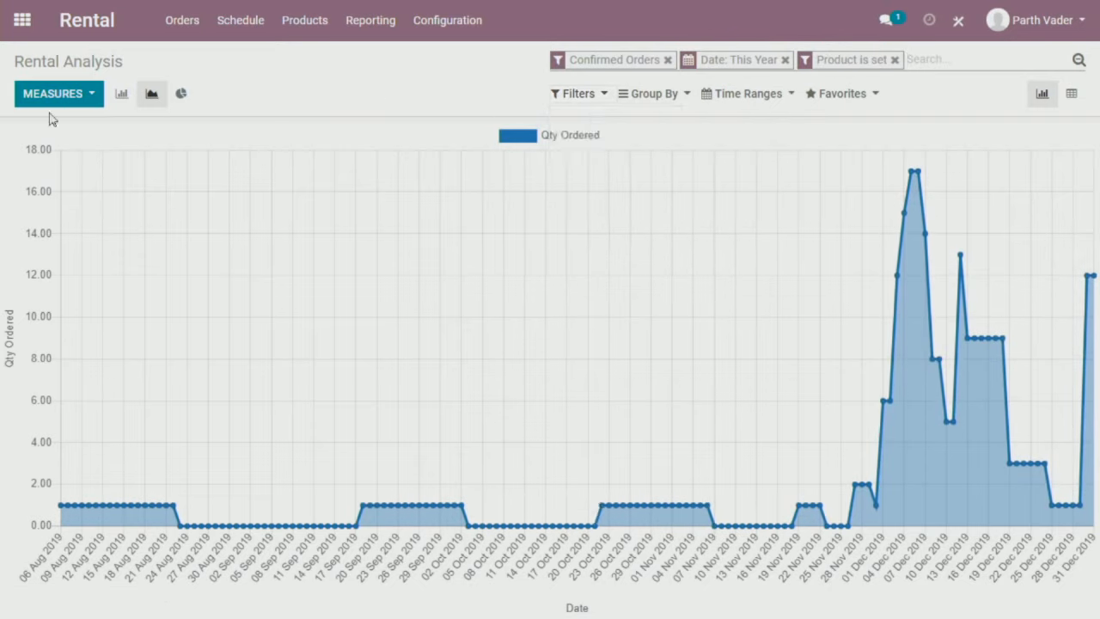
- View the rental analysis as a pie chart and a bar chart, ending with the pivot table
left_click(181, 96)
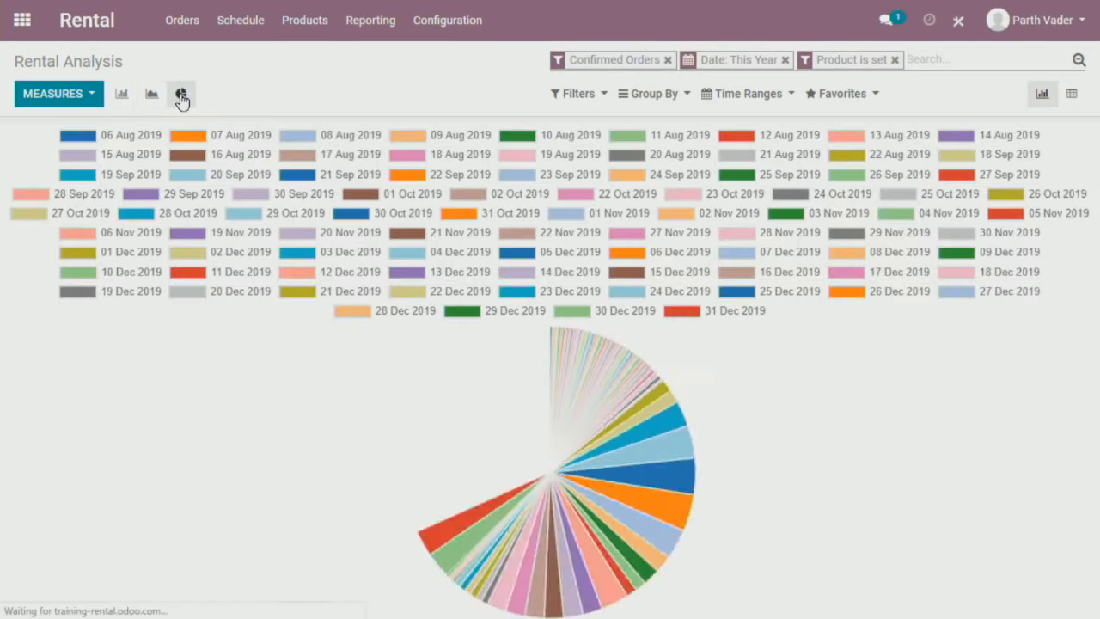
left_click(125, 97)
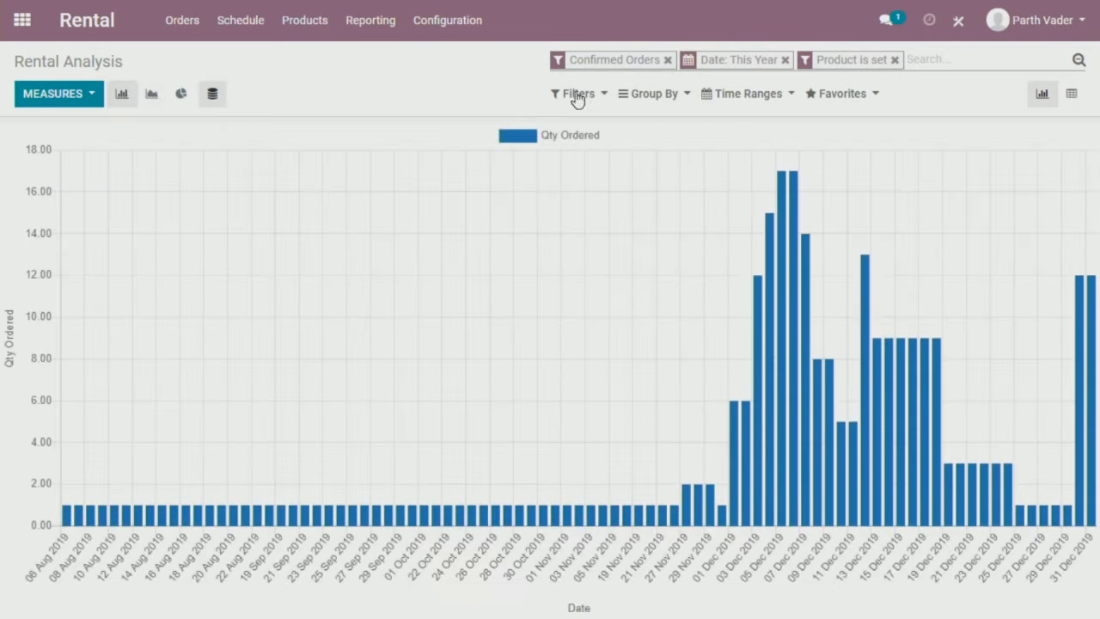
left_click(1073, 96)
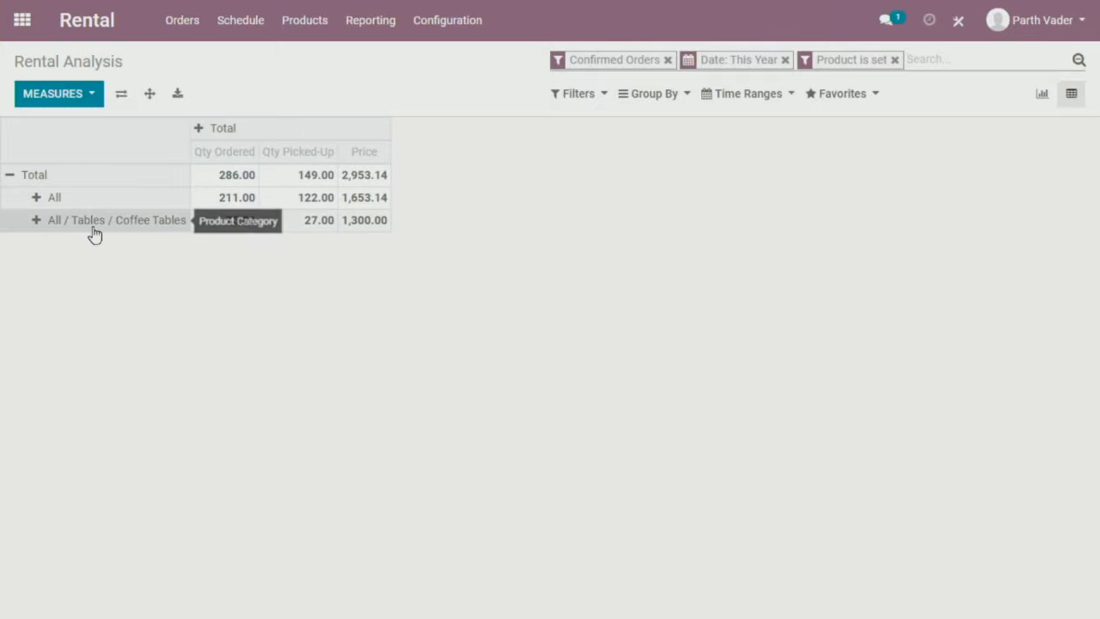
- Break down the All and All / Tables / Coffee Tables categories by product in the pivot table
left_click(59, 200)
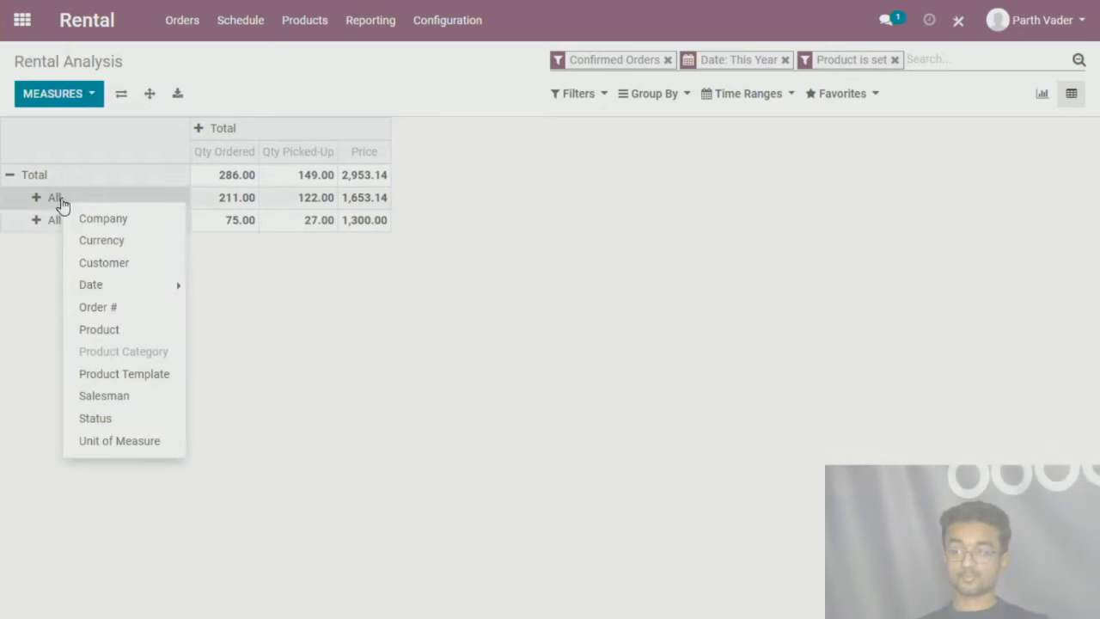
left_click(39, 201)
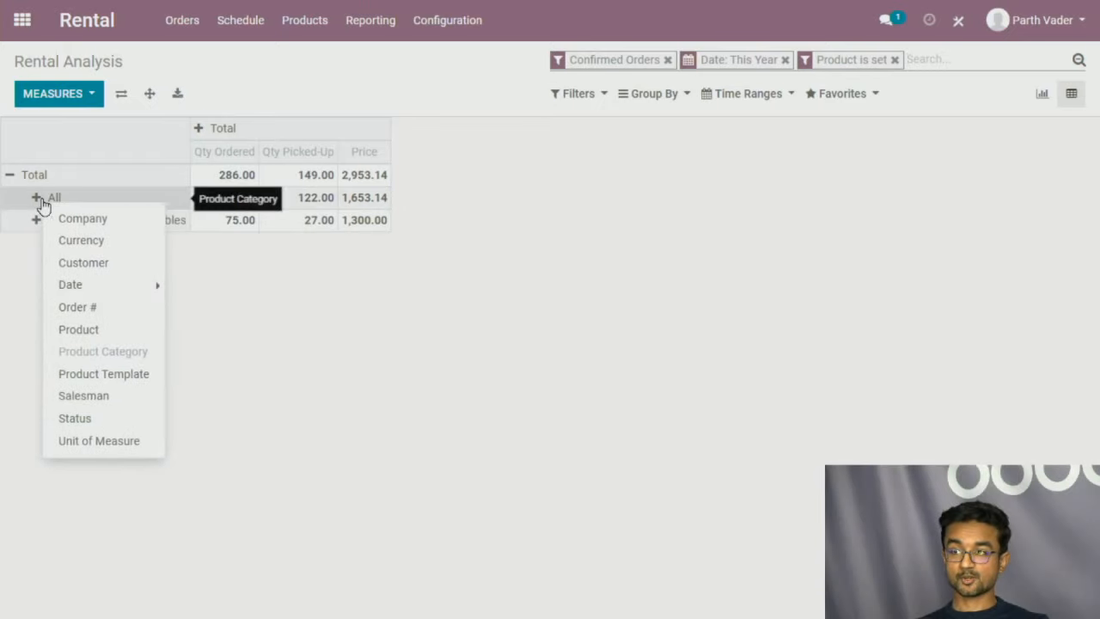
left_click(287, 290)
left_click(112, 204)
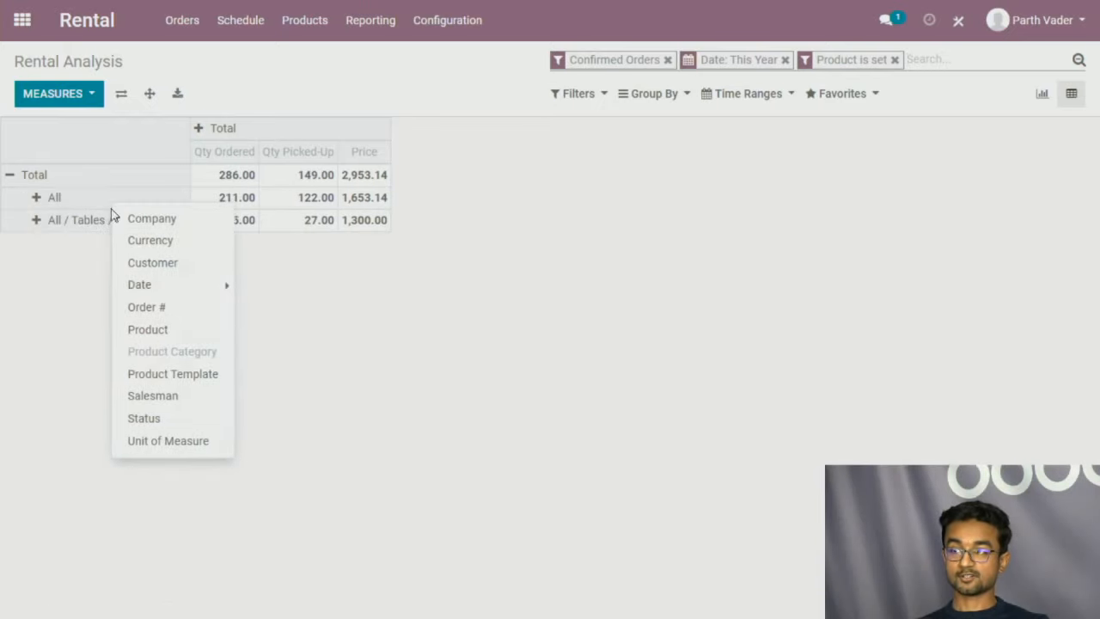
left_click(165, 331)
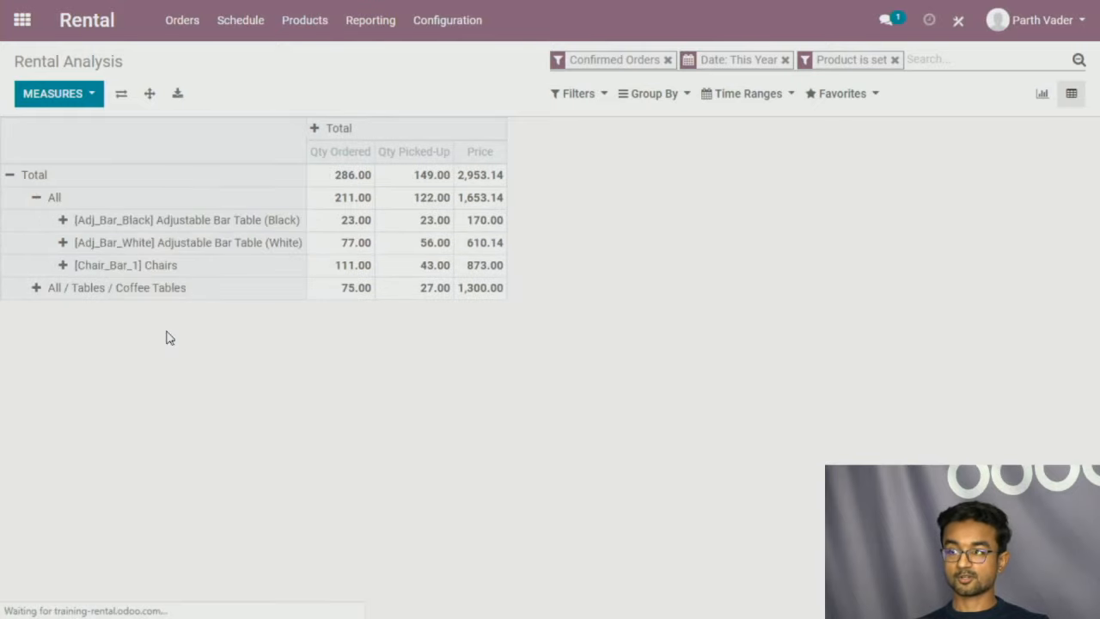
left_click(150, 288)
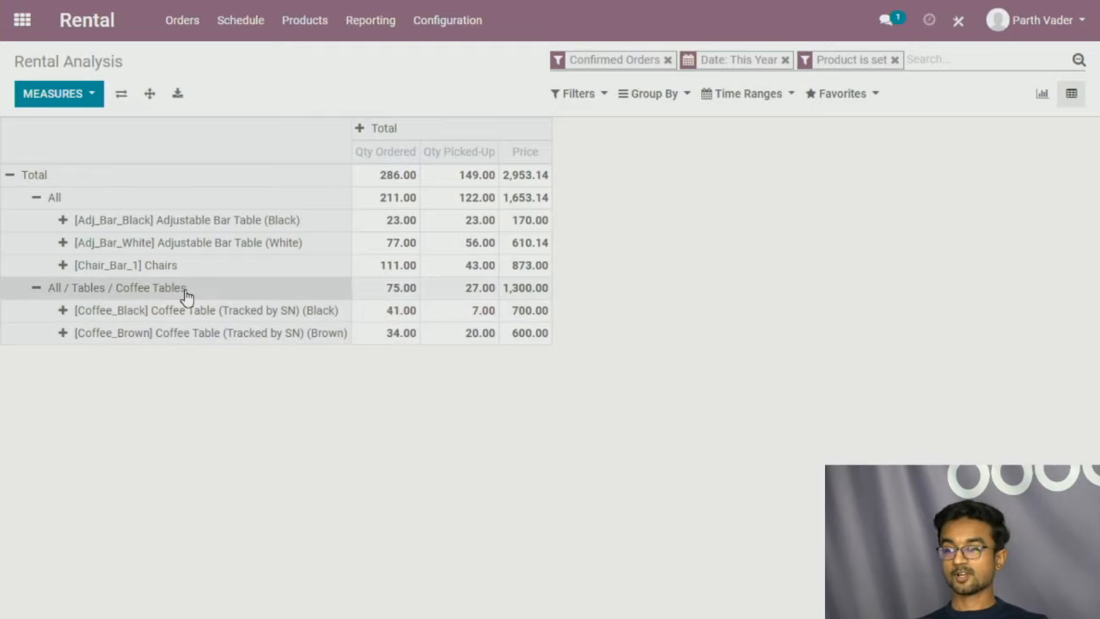
- Split the pivot table's total columns by customer and remove the Qty Picked-Up measure
left_click(411, 136)
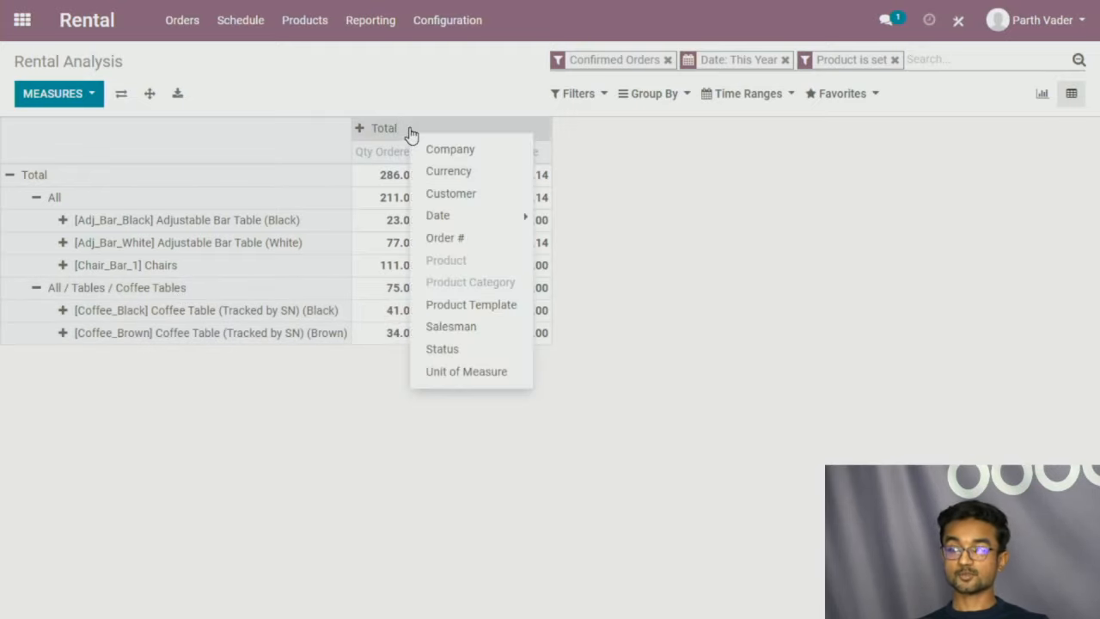
left_click(440, 194)
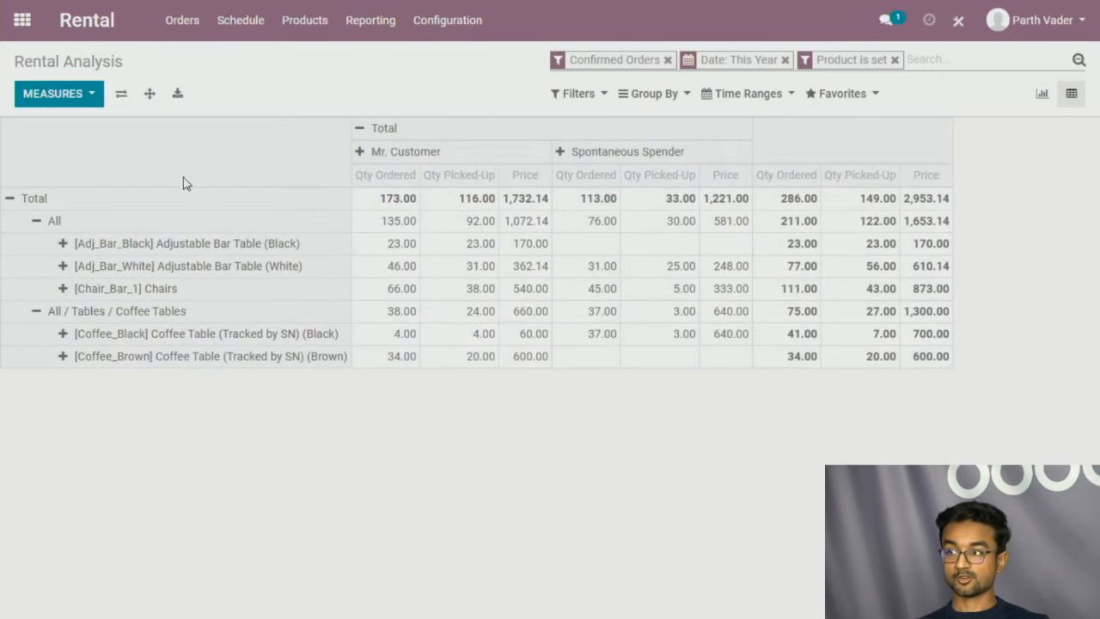
left_click(97, 98)
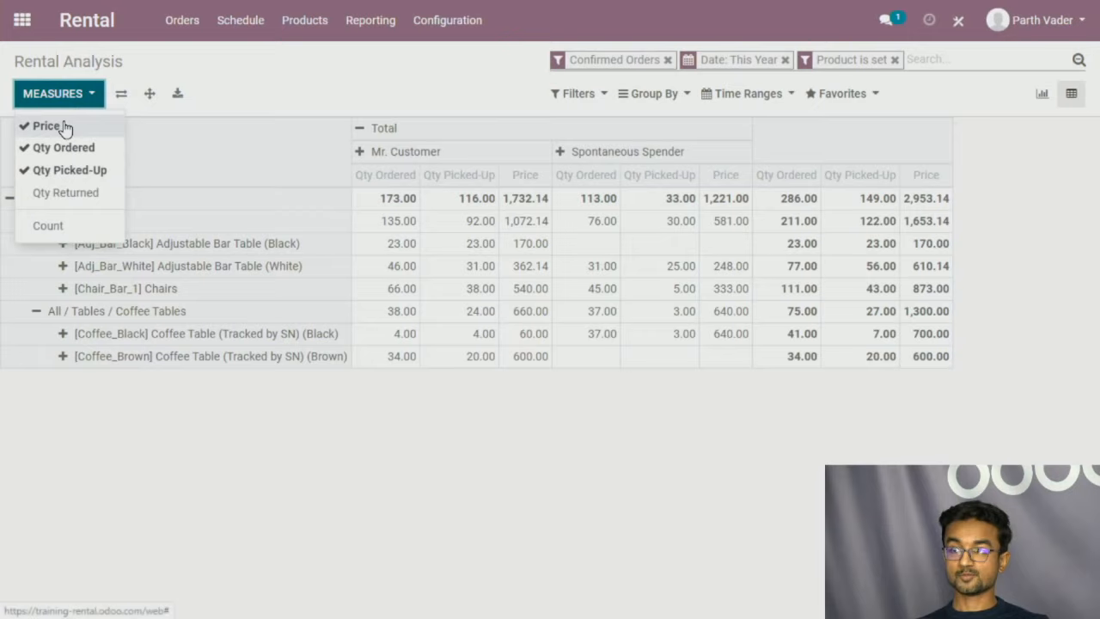
left_click(72, 176)
left_click(525, 424)
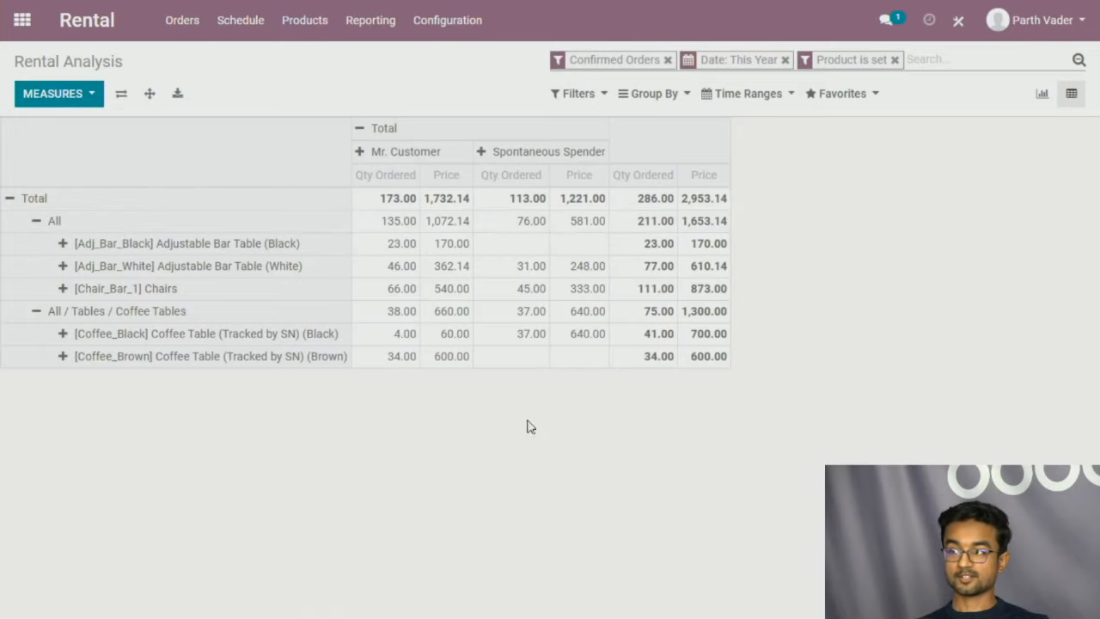
- Subdivide the first customer's pivot columns by salesman and look at the option for saving the current search
left_click(441, 161)
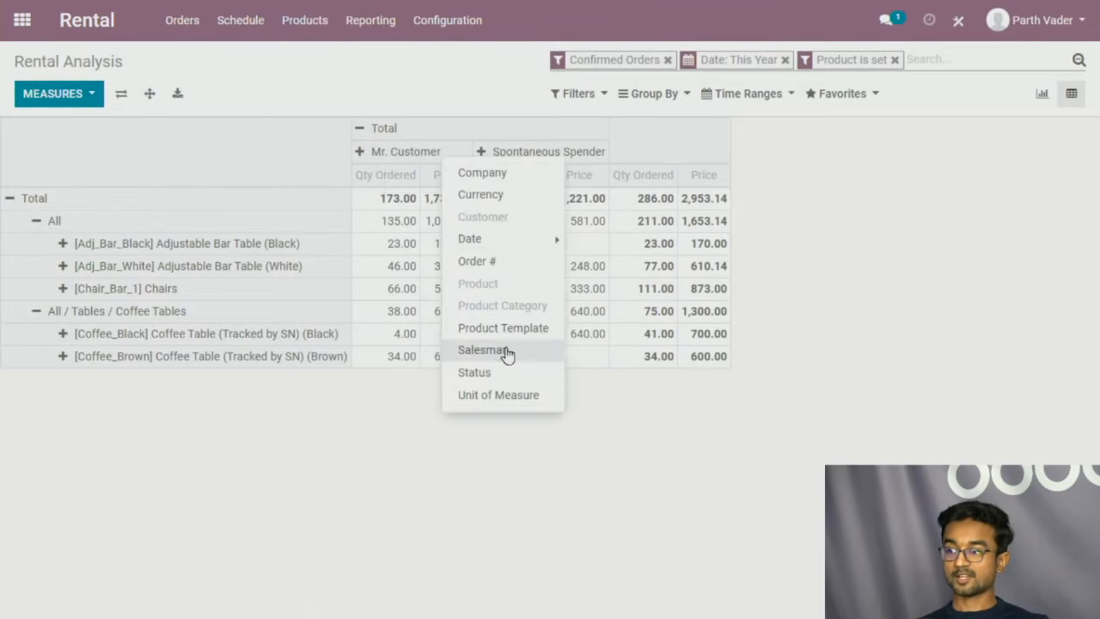
left_click(501, 353)
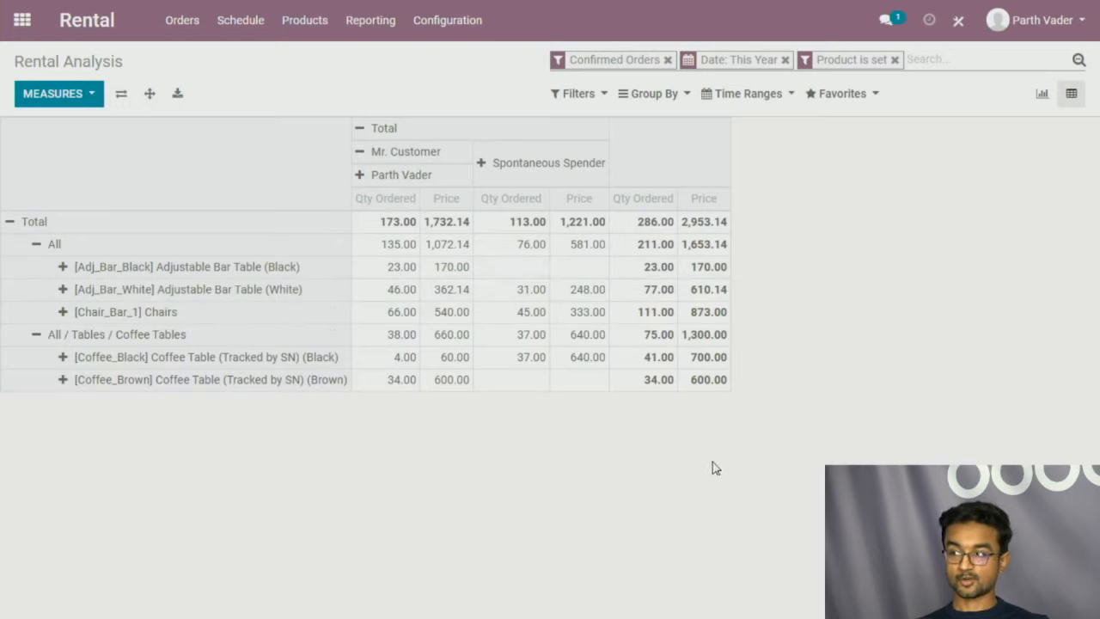
left_click(836, 107)
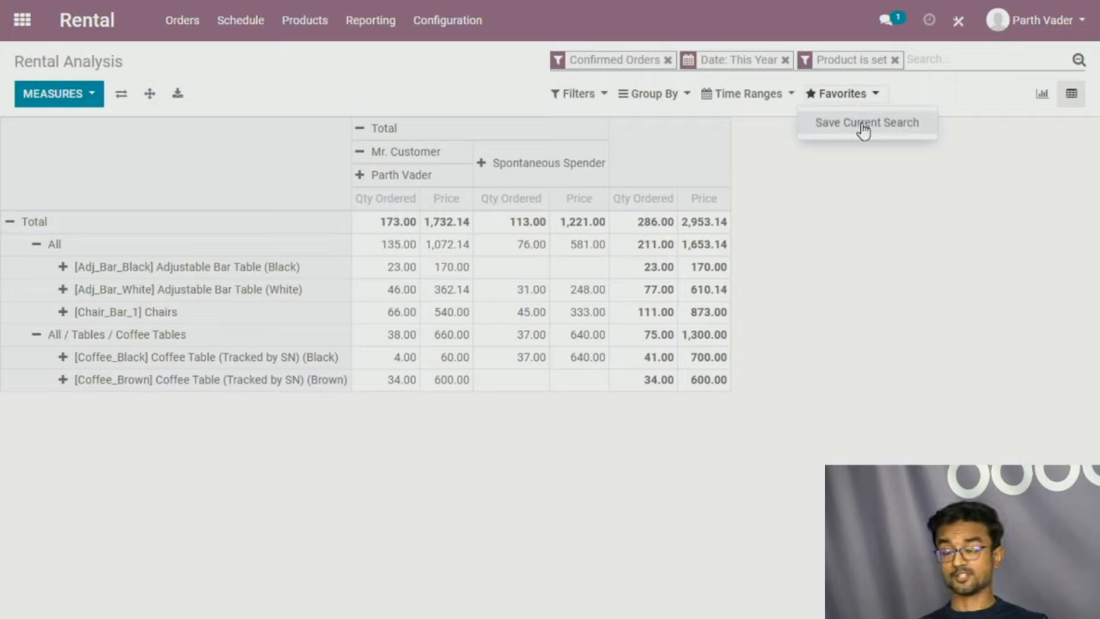
left_click(823, 388)
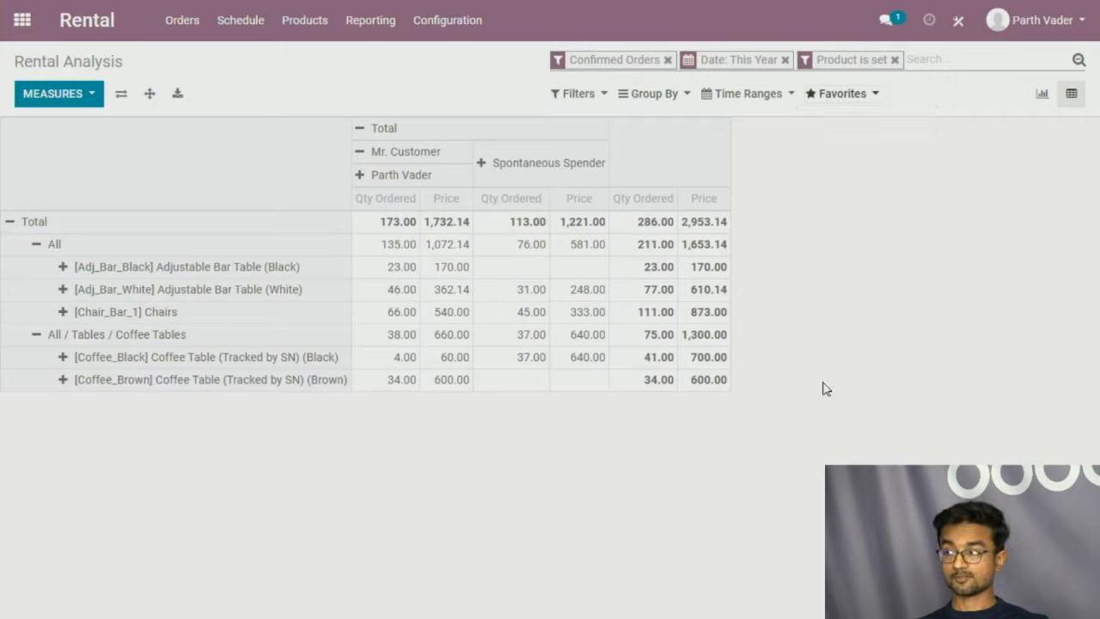